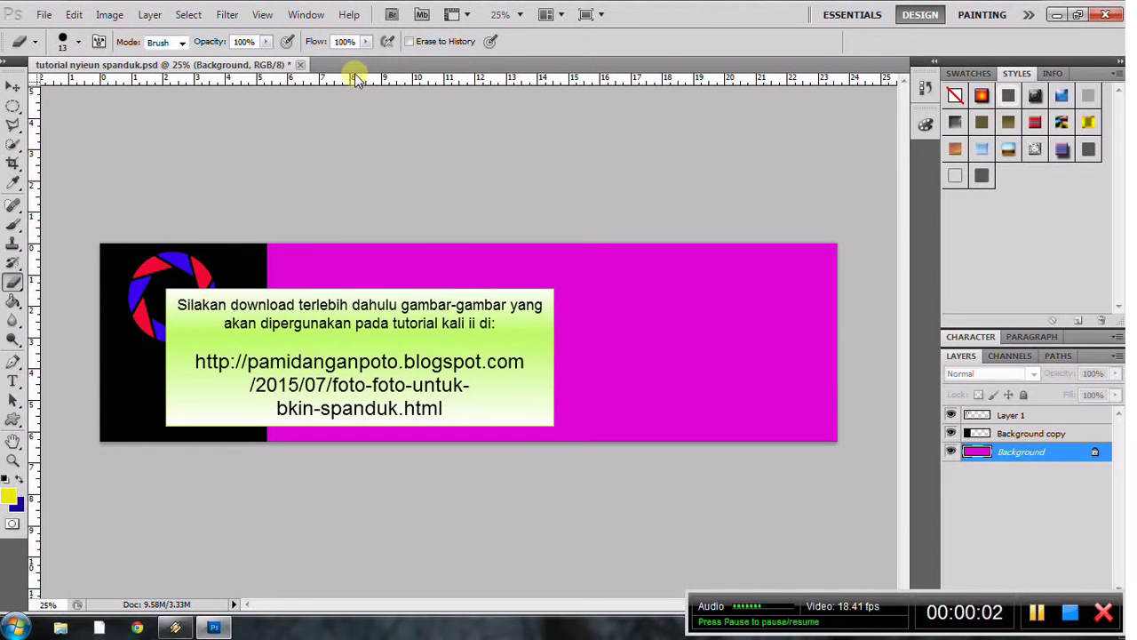
- Cancel a new-document attempt, leaving the banner unchanged, and return to the File menu
{"action": "left_click", "coordinate": [43, 14]}
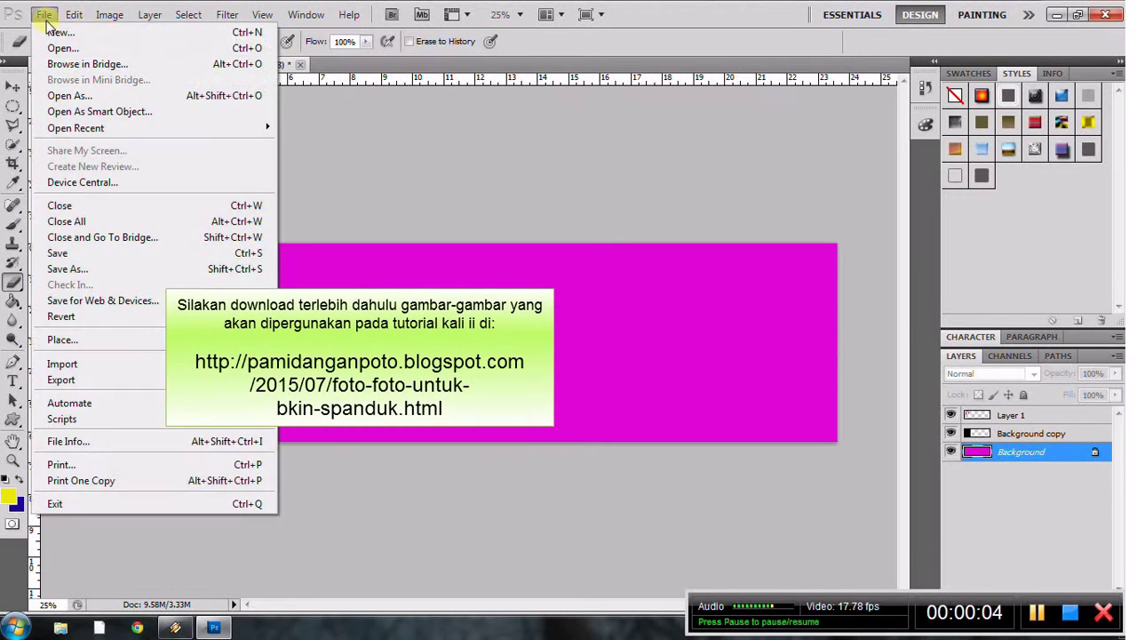
{"action": "left_click", "coordinate": [58, 33]}
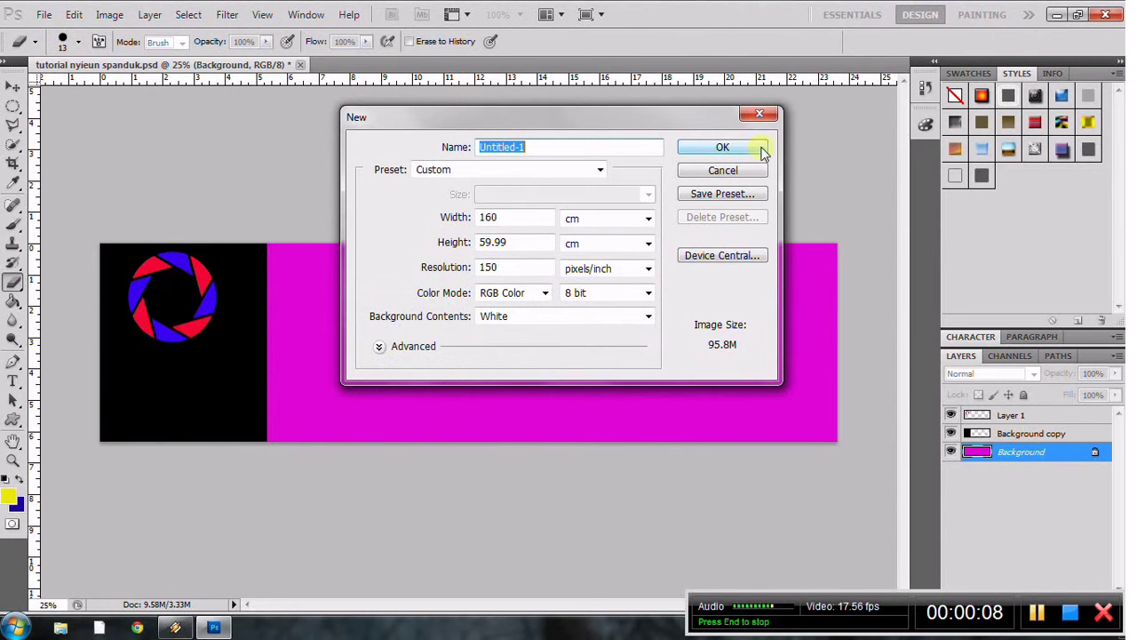
{"action": "left_click", "coordinate": [720, 173]}
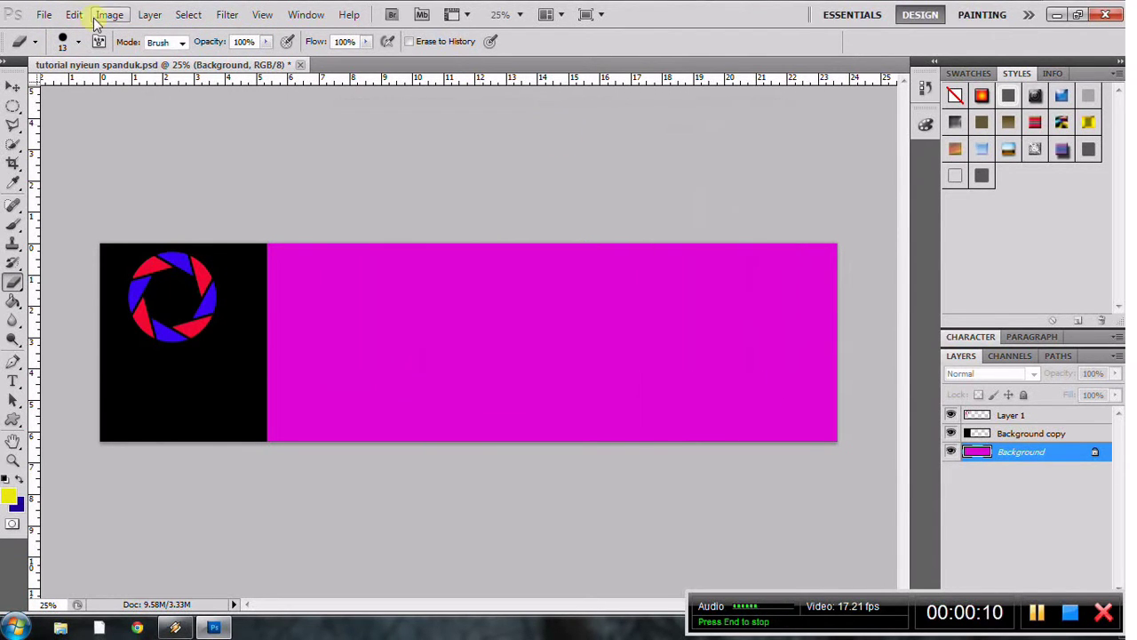
{"action": "left_click", "coordinate": [43, 14]}
- Open the rol film image from Documents > pernak-pernik grafis
{"action": "left_click", "coordinate": [60, 48]}
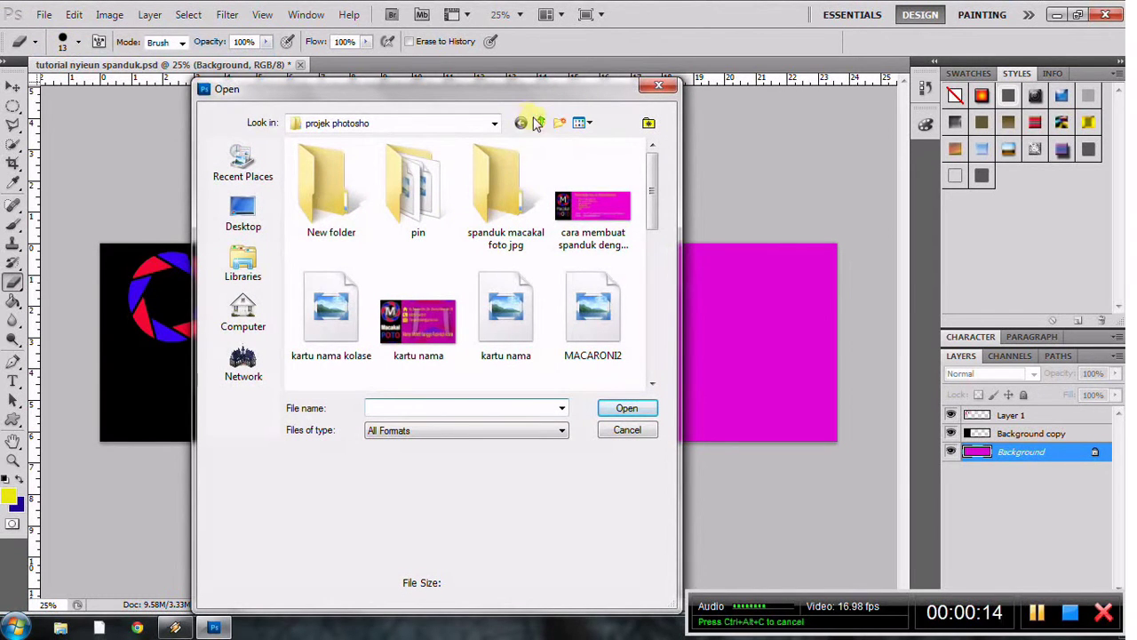
{"action": "left_click", "coordinate": [542, 125]}
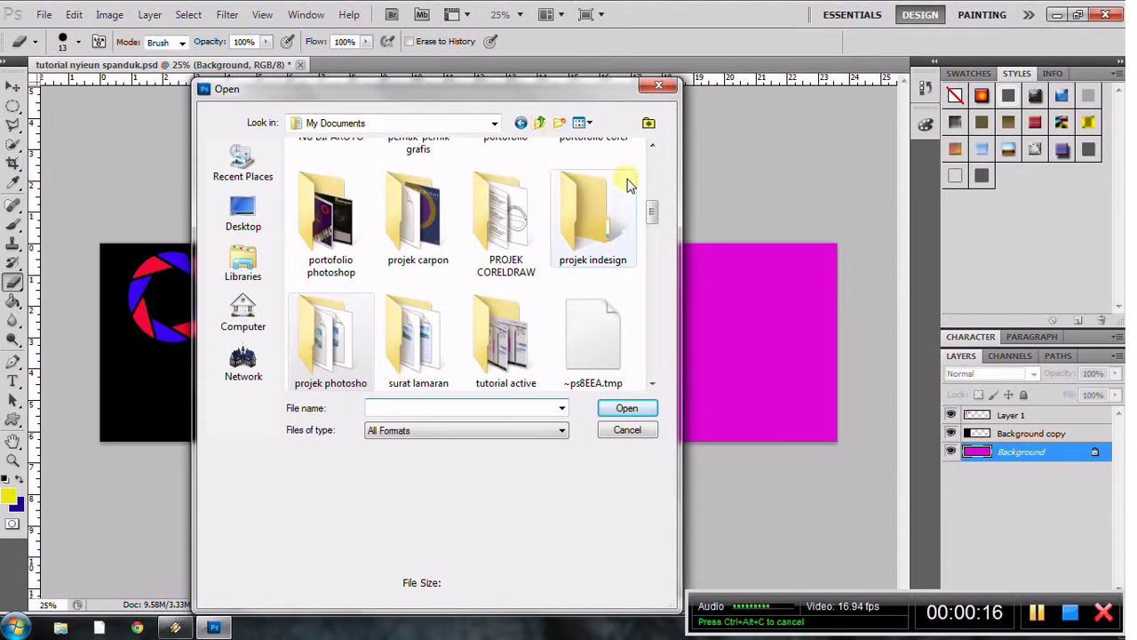
{"action": "left_click_drag", "start_coordinate": [655, 215], "coordinate": [656, 169]}
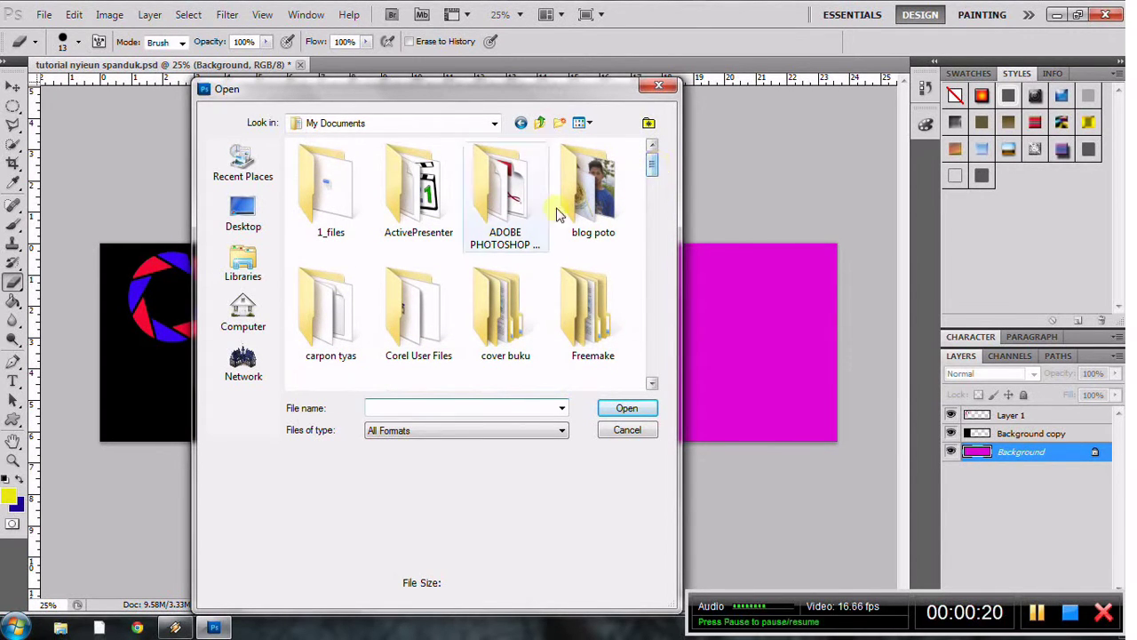
{"action": "left_click", "coordinate": [244, 266]}
{"action": "double_click", "coordinate": [360, 156]}
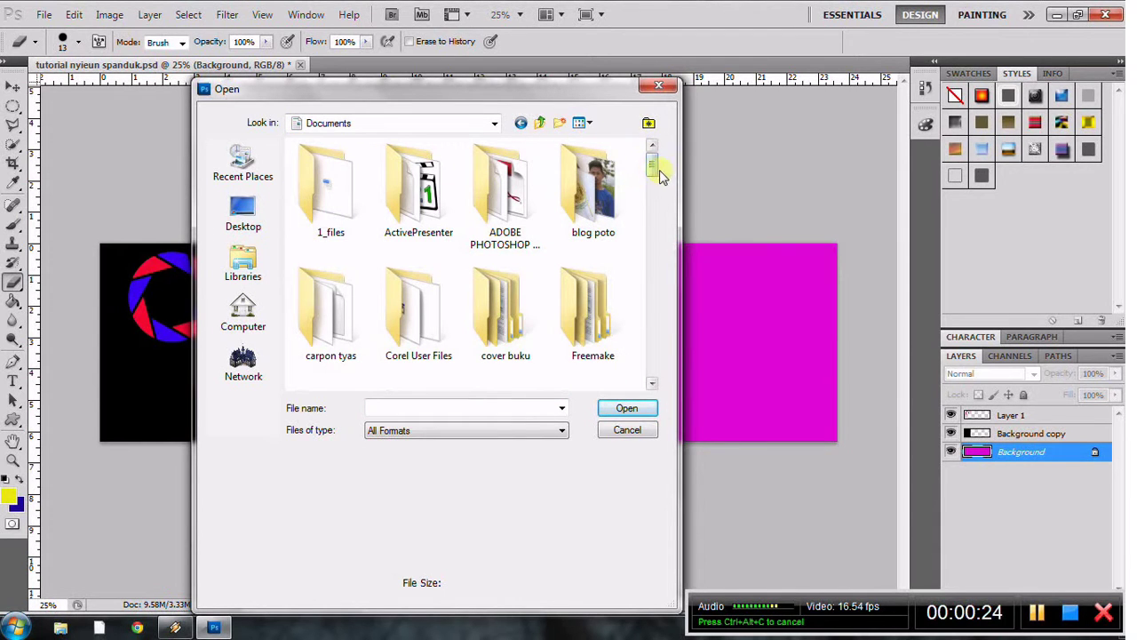
{"action": "left_click_drag", "start_coordinate": [655, 173], "coordinate": [658, 199]}
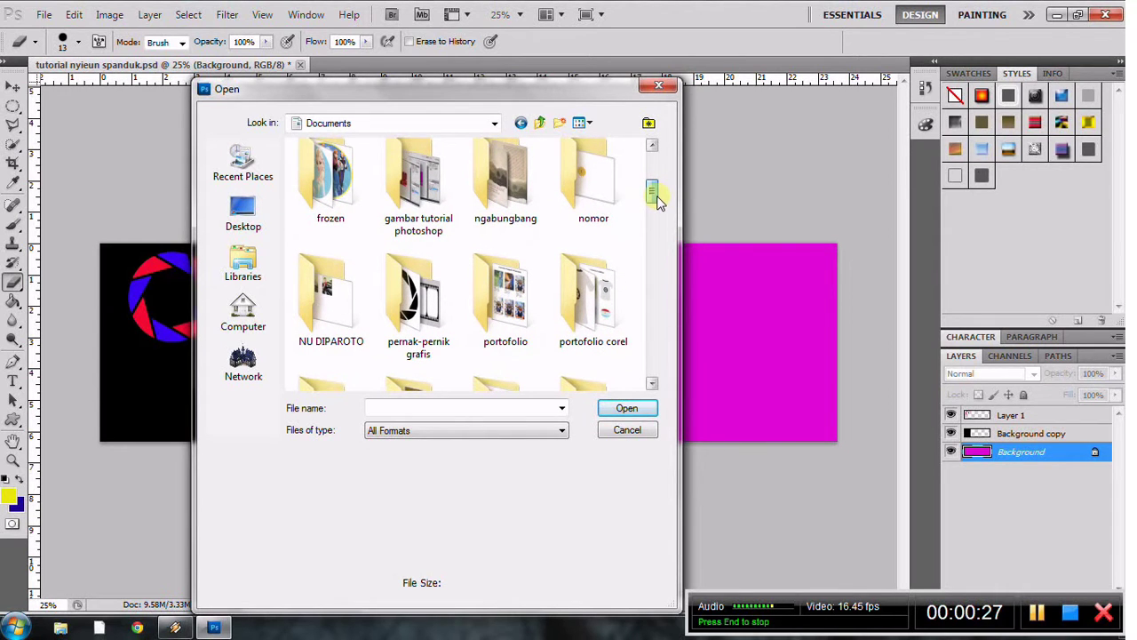
{"action": "double_click", "coordinate": [399, 271]}
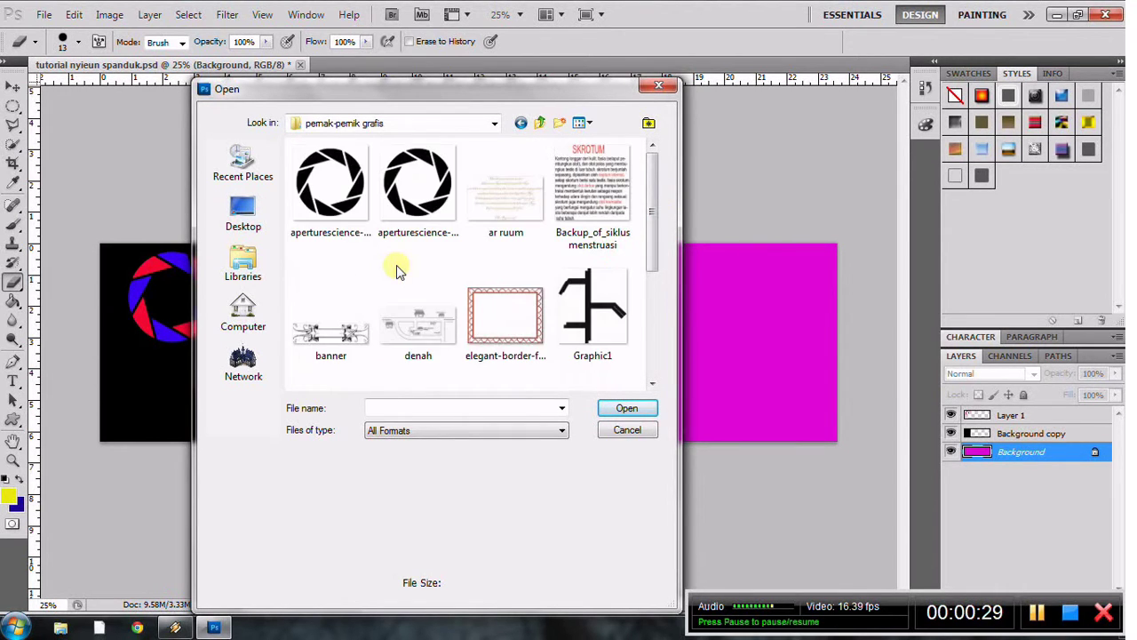
{"action": "left_click_drag", "start_coordinate": [651, 238], "coordinate": [652, 306]}
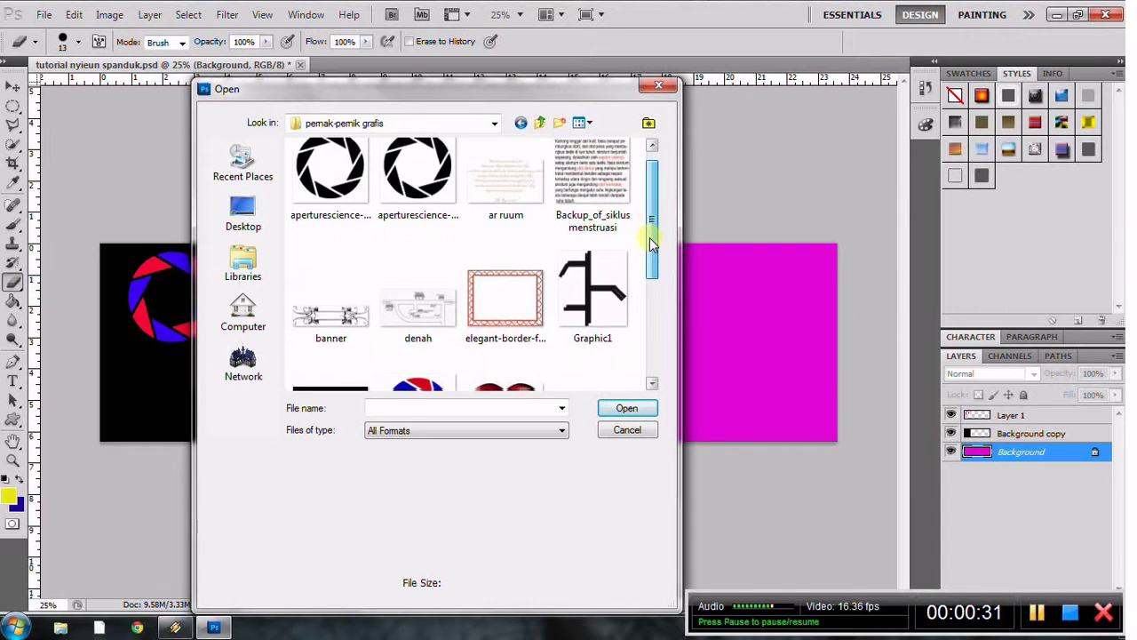
{"action": "left_click", "coordinate": [597, 313]}
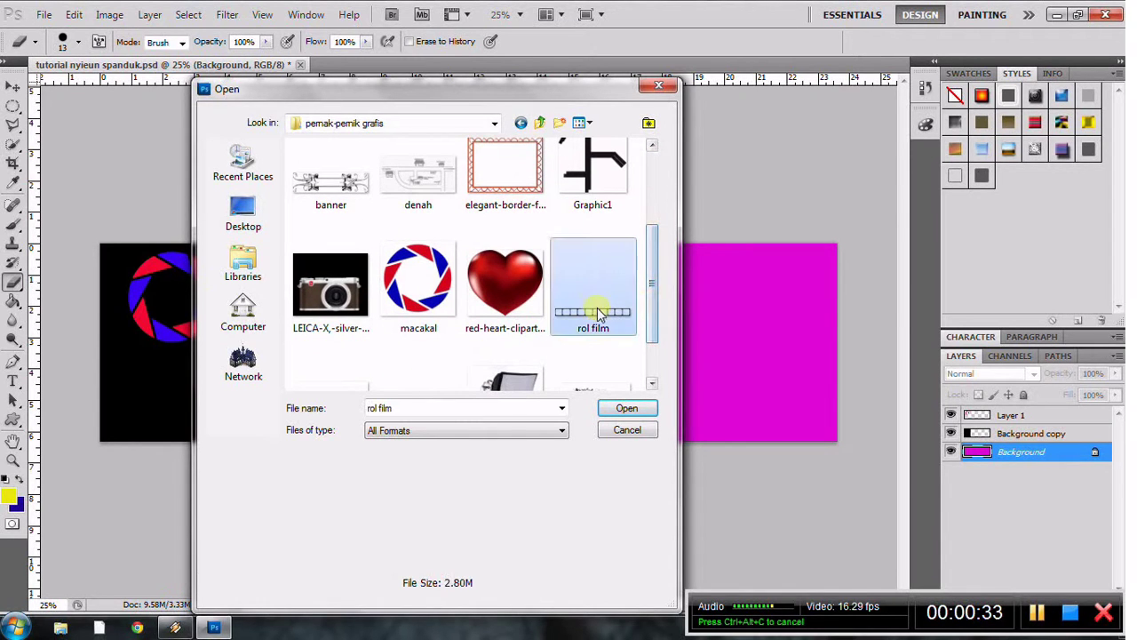
{"action": "left_click", "coordinate": [627, 407]}
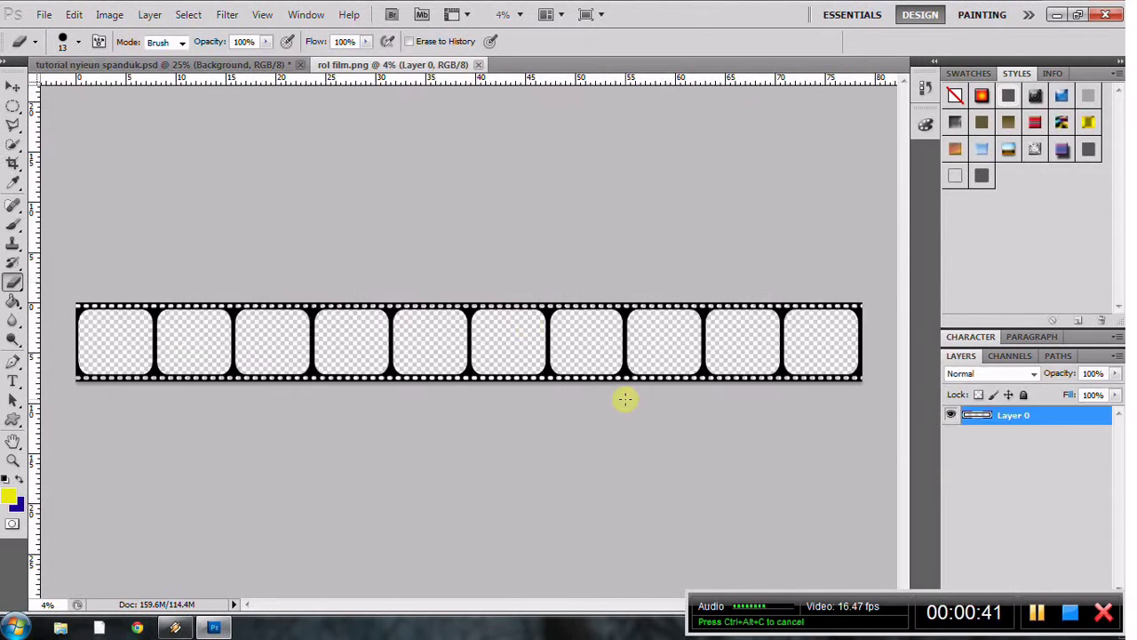
- Try browsing files in Bridge and dismiss the resulting error
{"action": "left_click", "coordinate": [43, 15]}
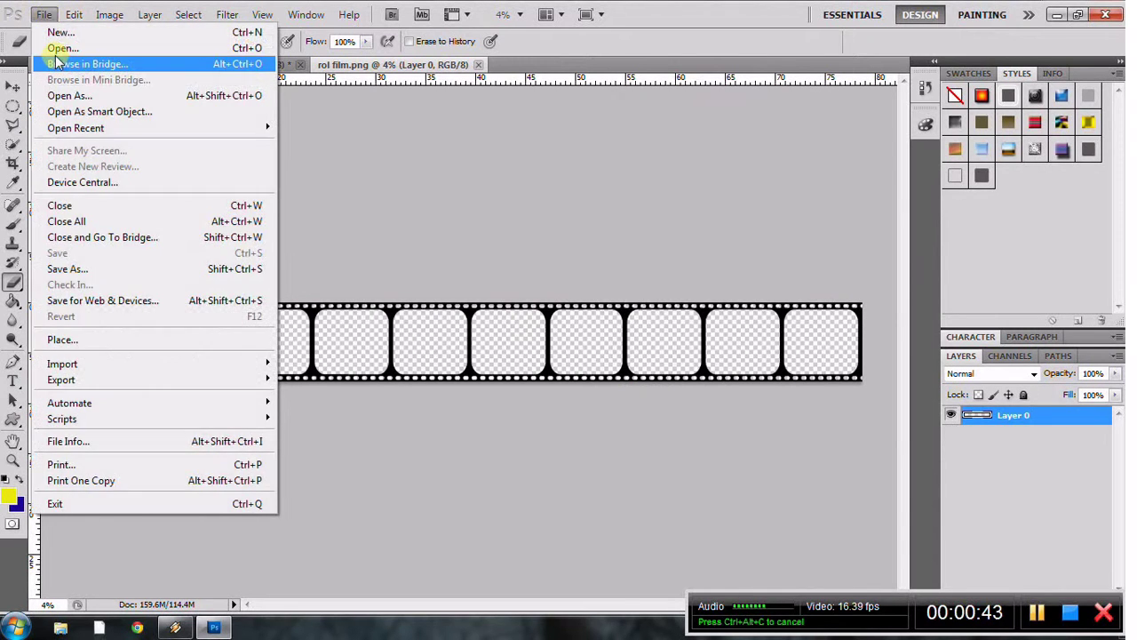
{"action": "left_click", "coordinate": [58, 58]}
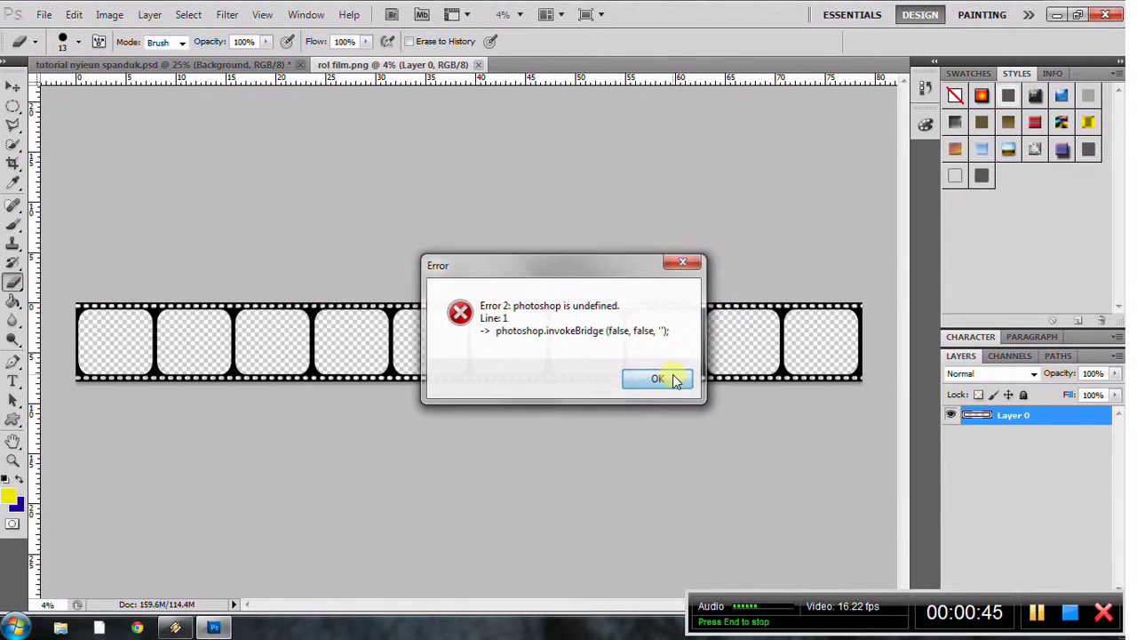
{"action": "left_click", "coordinate": [677, 379]}
- Open DSC_0008 (6).jpg from My Documents > blog poto
{"action": "left_click", "coordinate": [44, 15]}
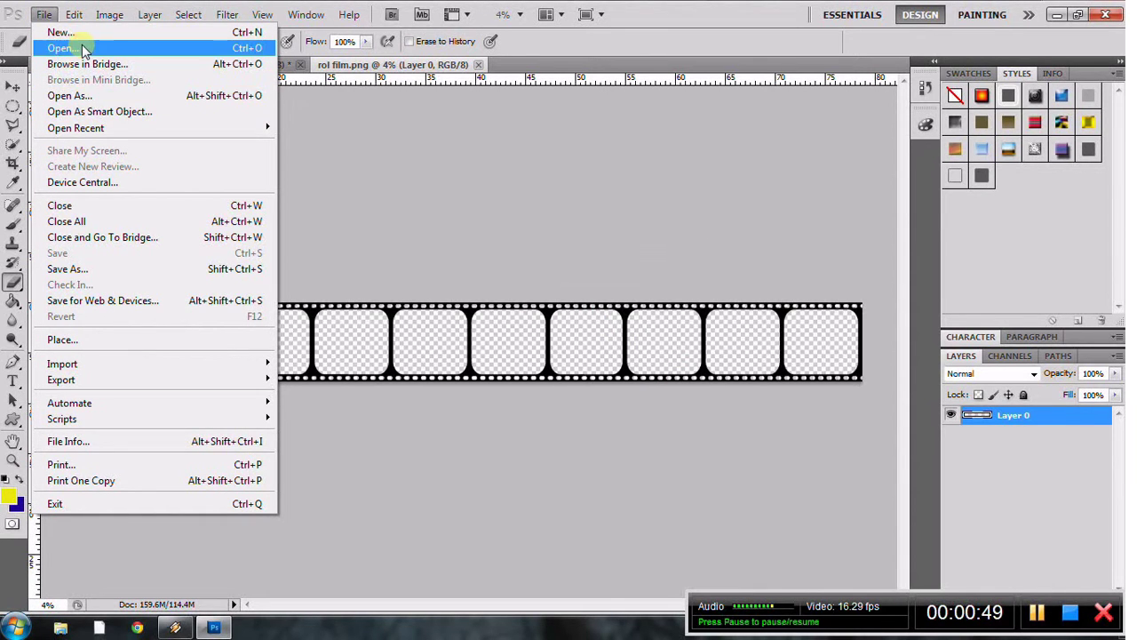
{"action": "left_click", "coordinate": [61, 48]}
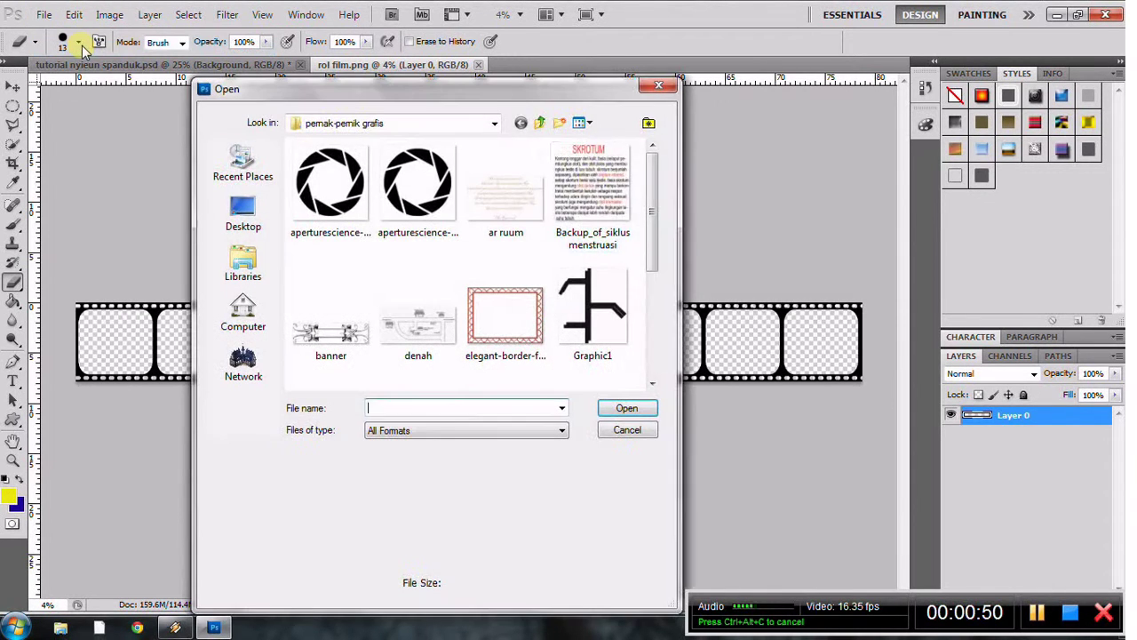
{"action": "left_click", "coordinate": [541, 122]}
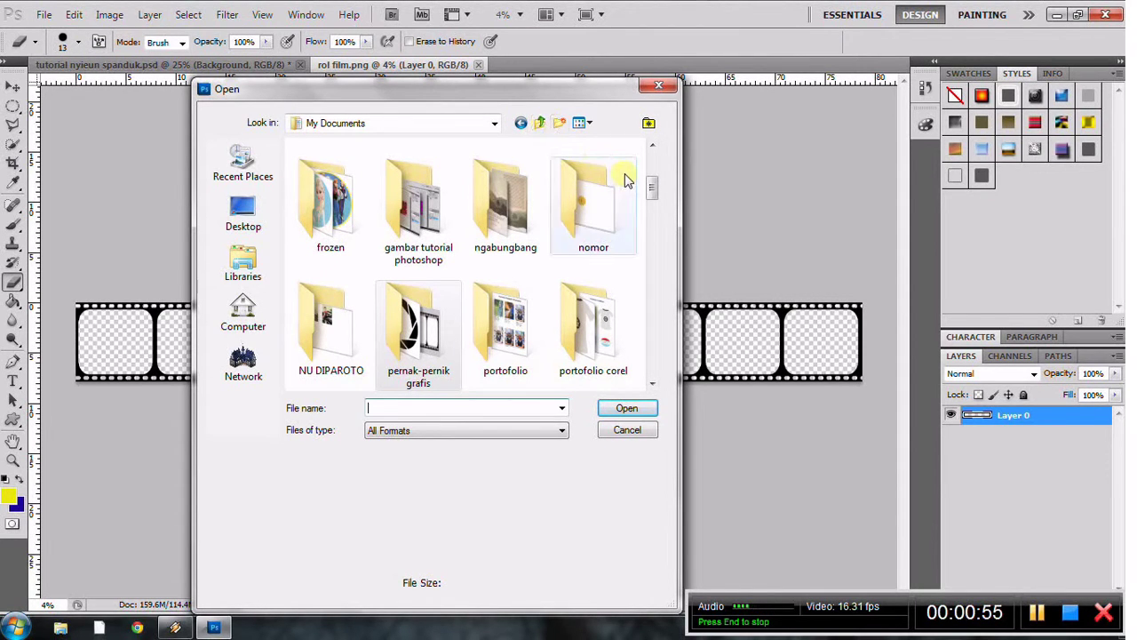
{"action": "left_click_drag", "start_coordinate": [652, 185], "coordinate": [653, 158]}
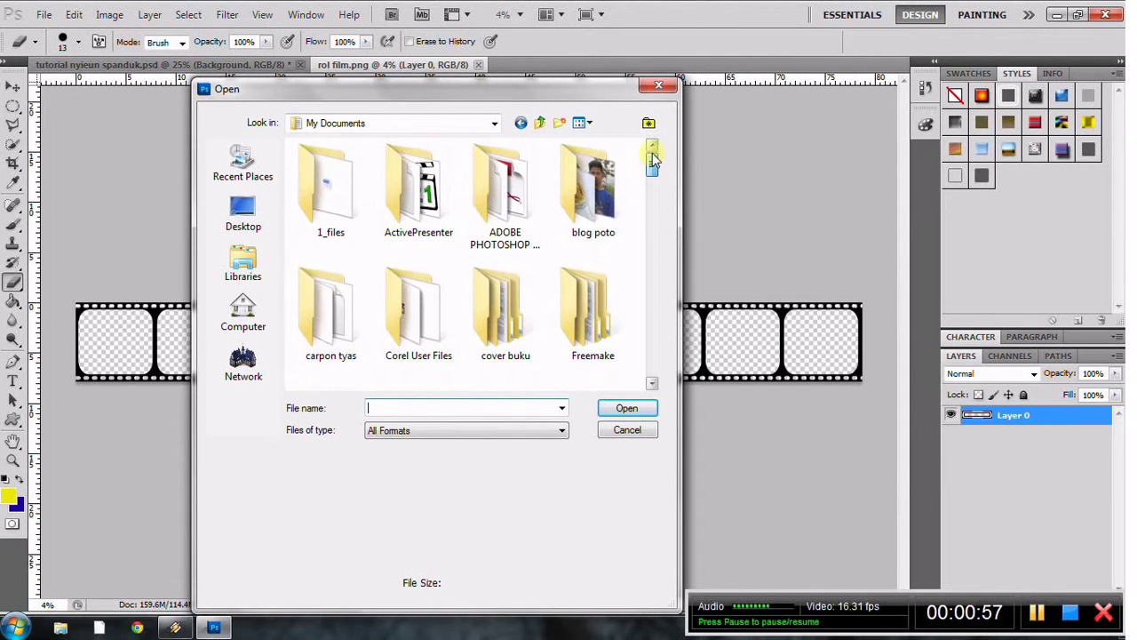
{"action": "double_click", "coordinate": [591, 189]}
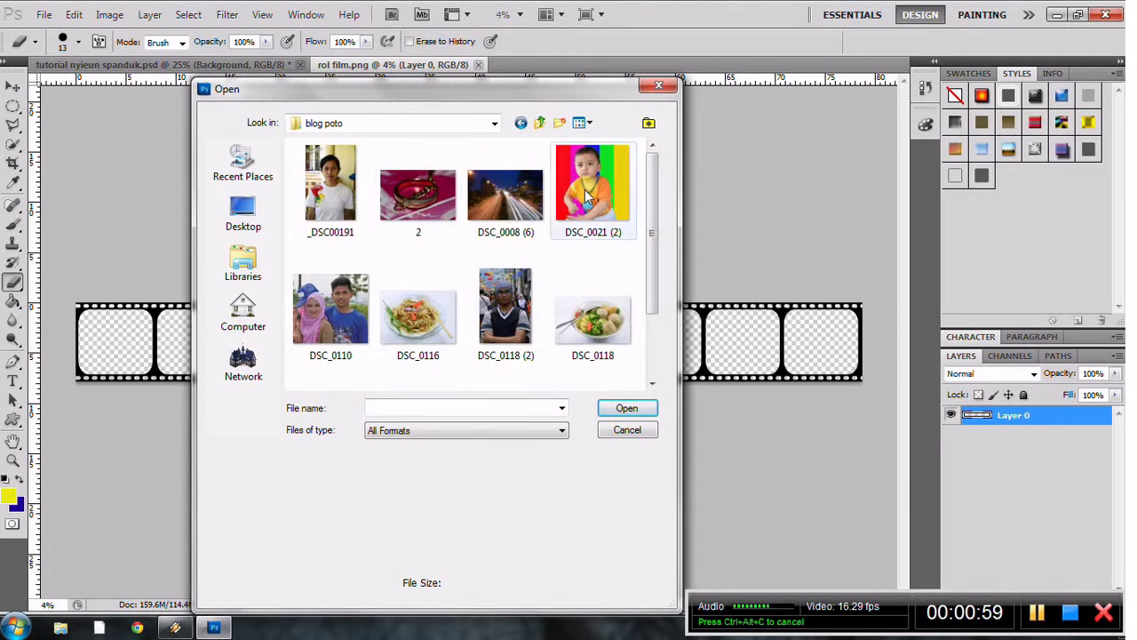
{"action": "left_click", "coordinate": [524, 197]}
{"action": "left_click", "coordinate": [625, 410]}
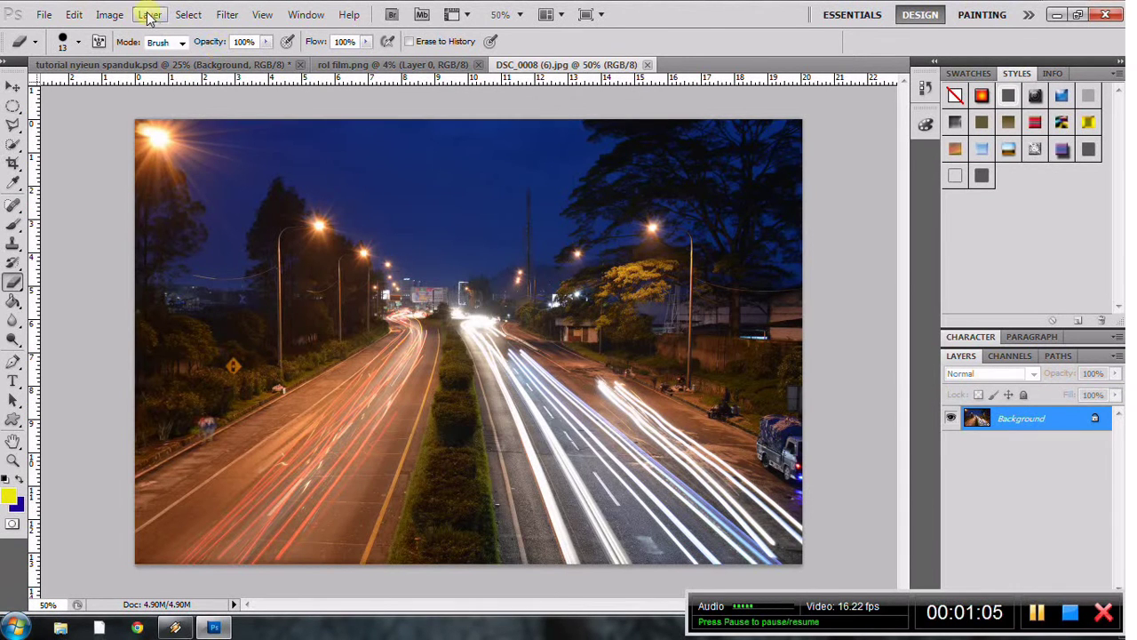
- Copy the entire night road photo and paste it into rol film.png as Layer 1
{"action": "left_click", "coordinate": [188, 15]}
{"action": "left_click", "coordinate": [196, 32]}
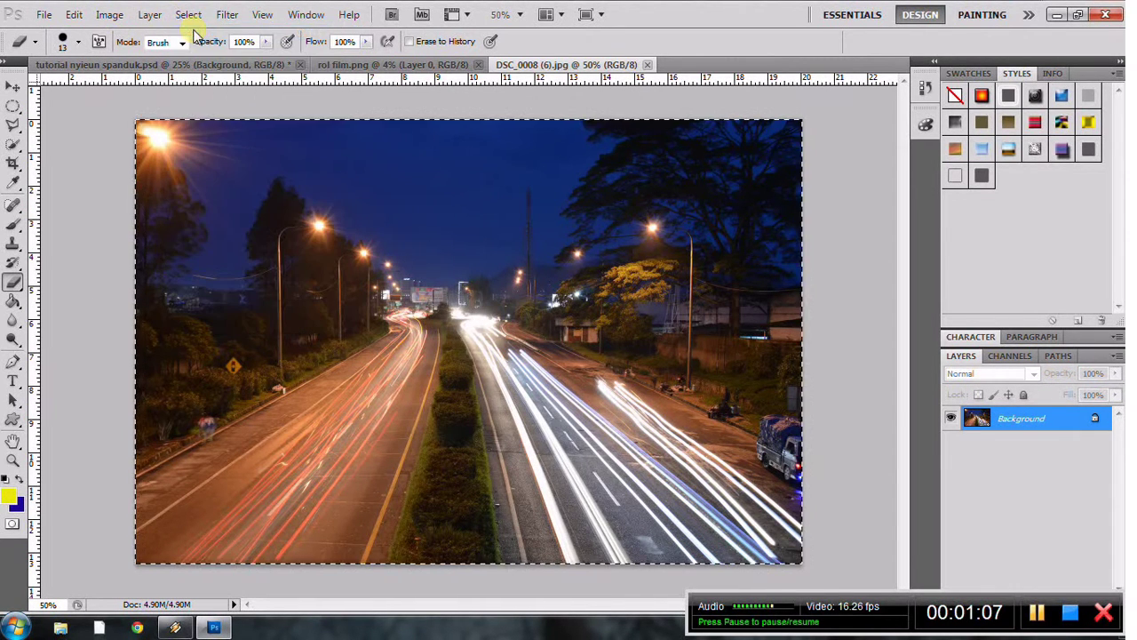
{"action": "left_click", "coordinate": [74, 14]}
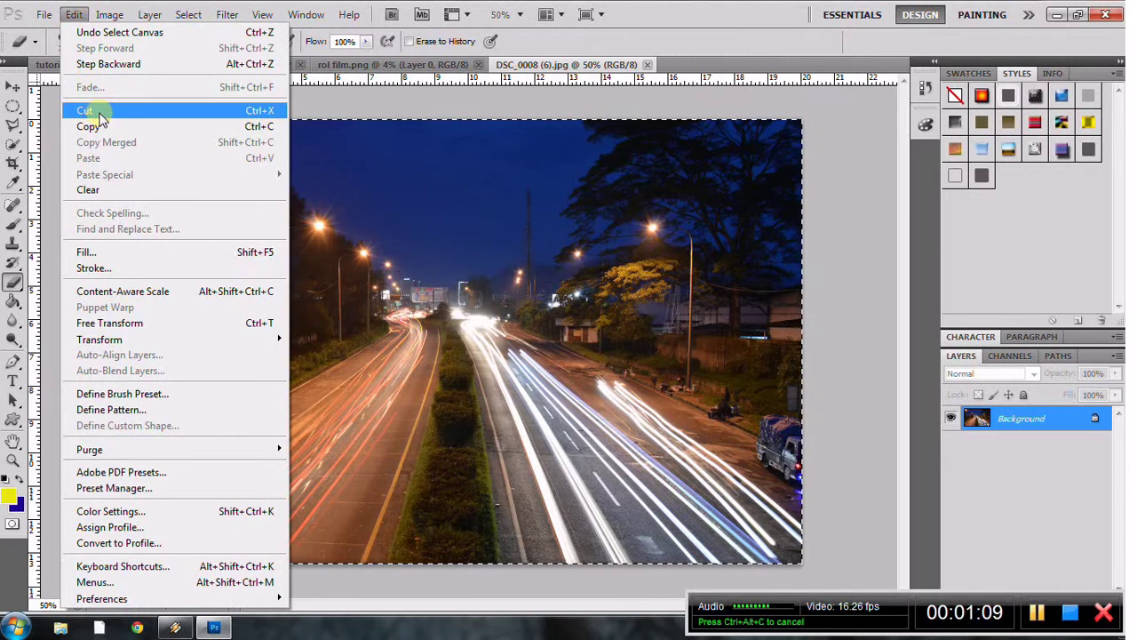
{"action": "left_click", "coordinate": [104, 125]}
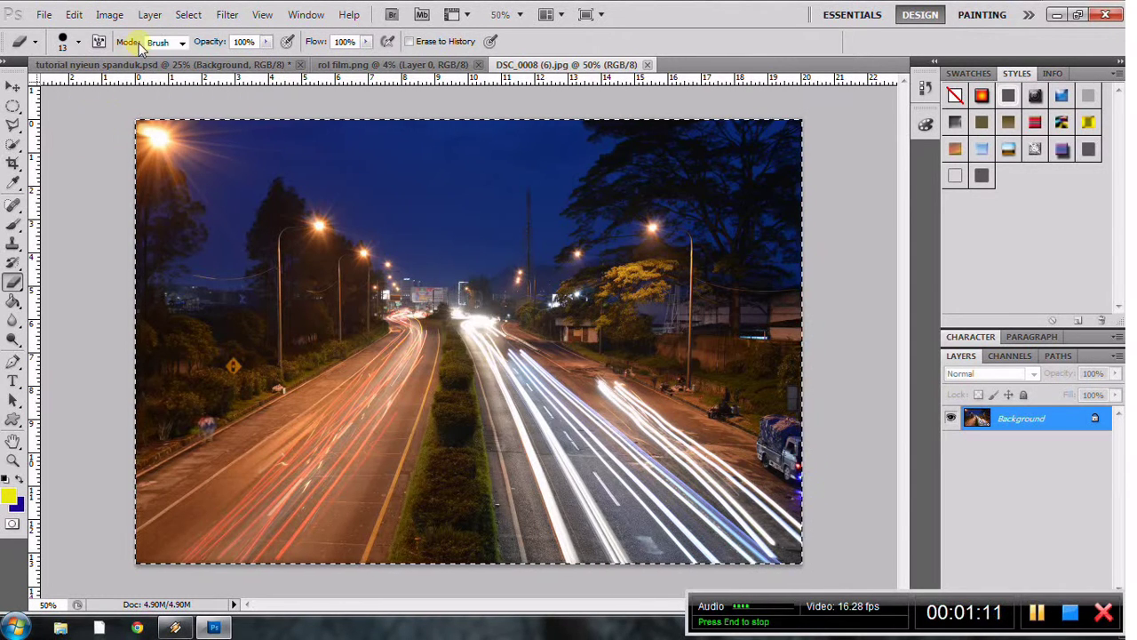
{"action": "left_click", "coordinate": [327, 64]}
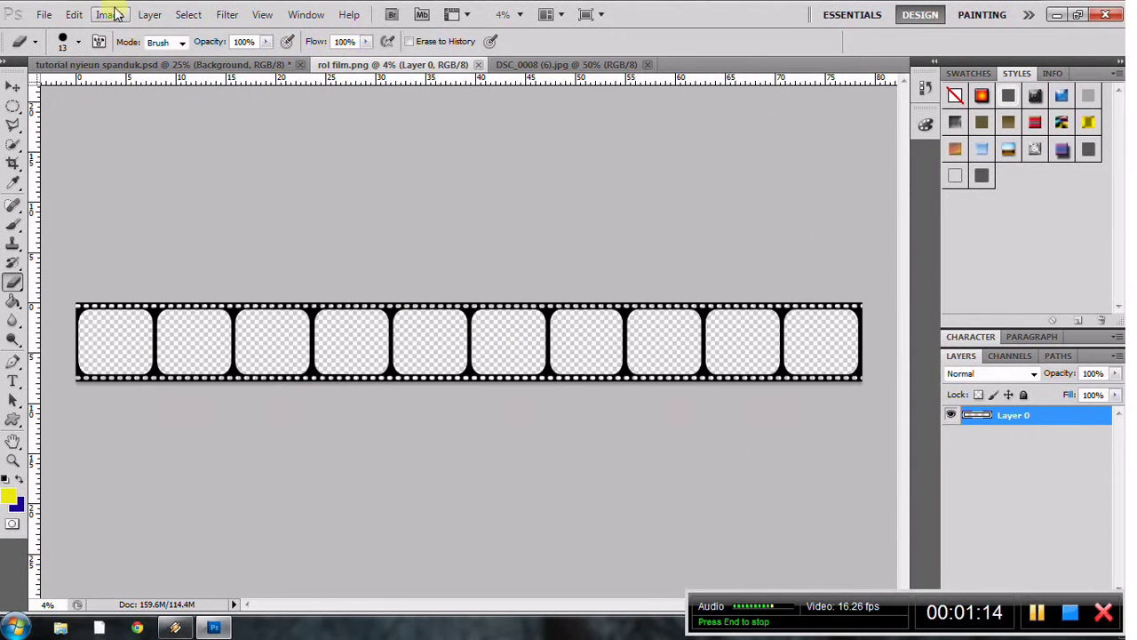
{"action": "left_click", "coordinate": [73, 14]}
{"action": "left_click", "coordinate": [108, 160]}
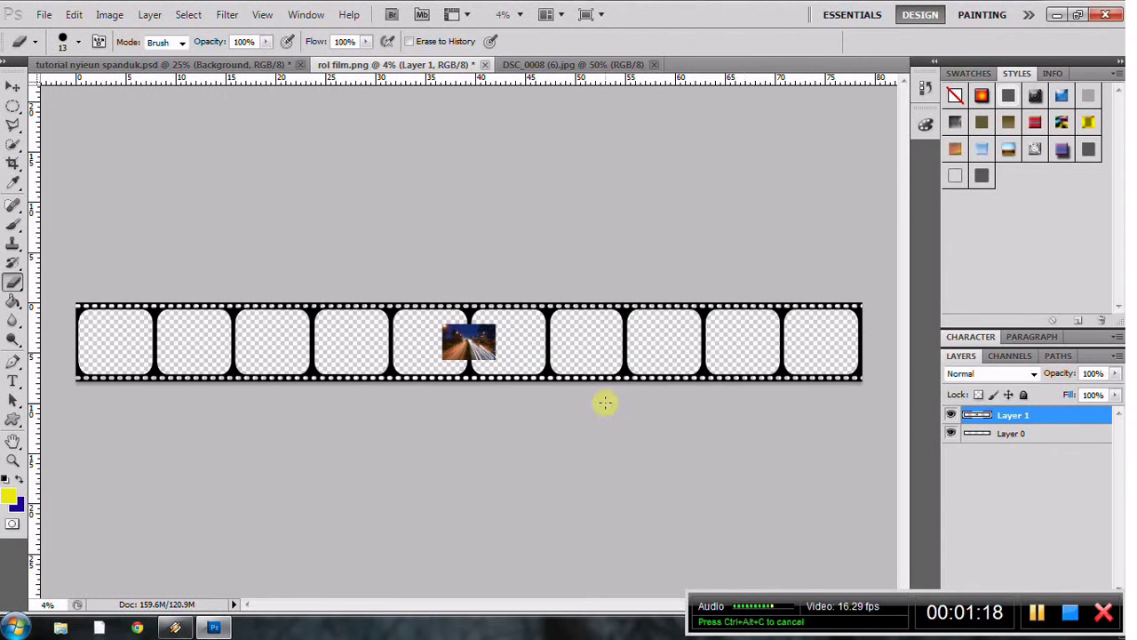
- Move the road photo into the leftmost film frame and zoom in on it
{"action": "left_click", "coordinate": [15, 88]}
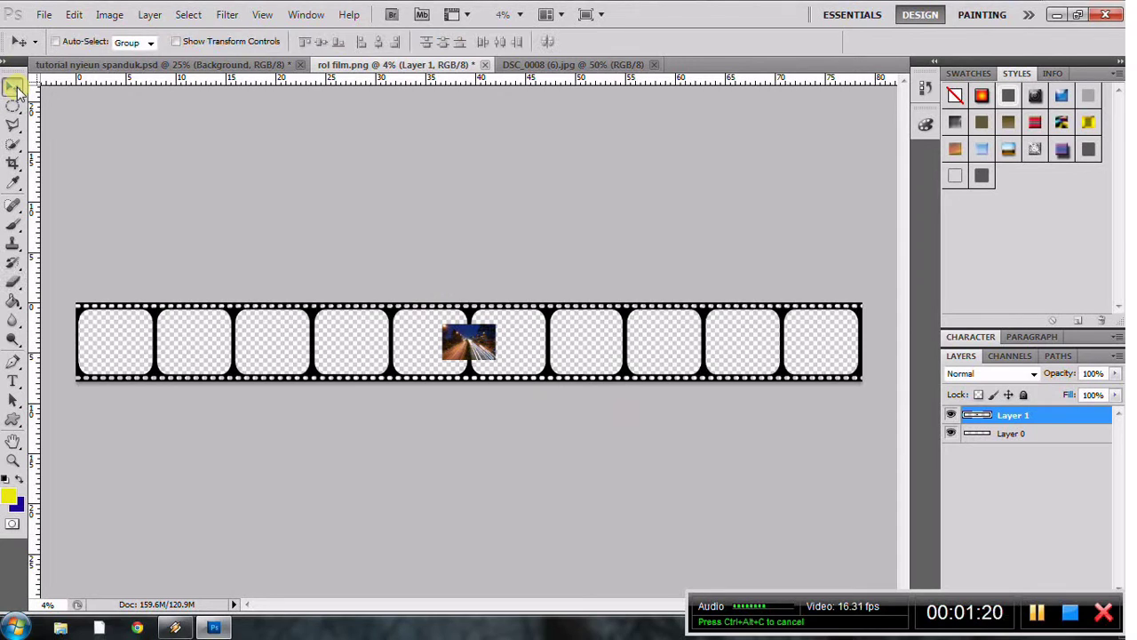
{"action": "left_click_drag", "start_coordinate": [335, 331], "coordinate": [120, 352]}
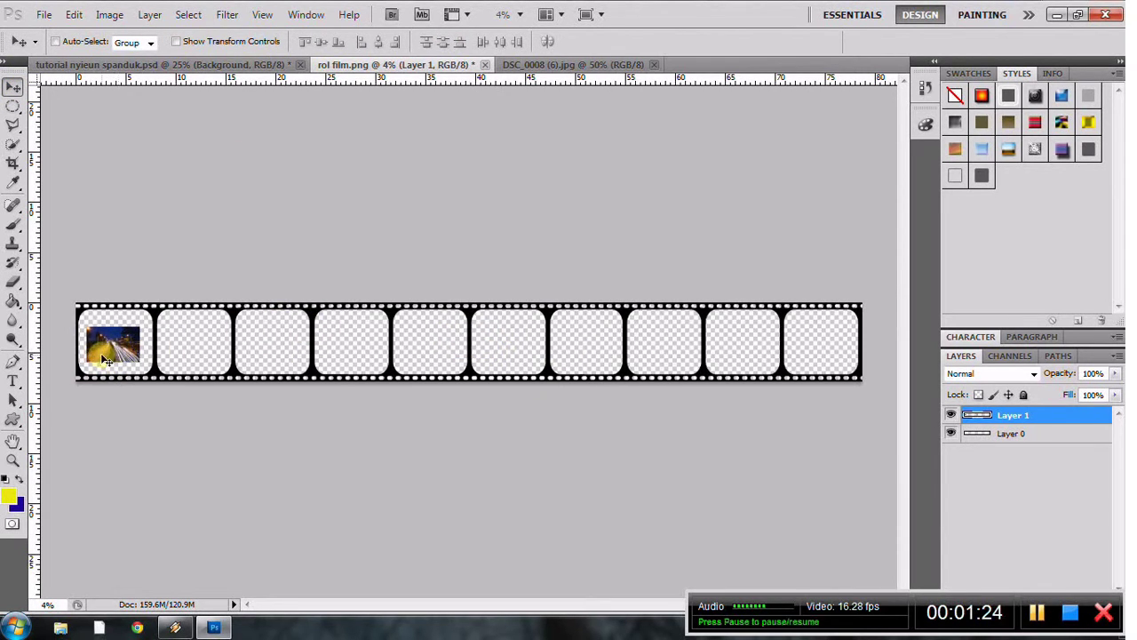
{"action": "left_click", "coordinate": [14, 460]}
{"action": "left_click", "coordinate": [214, 356]}
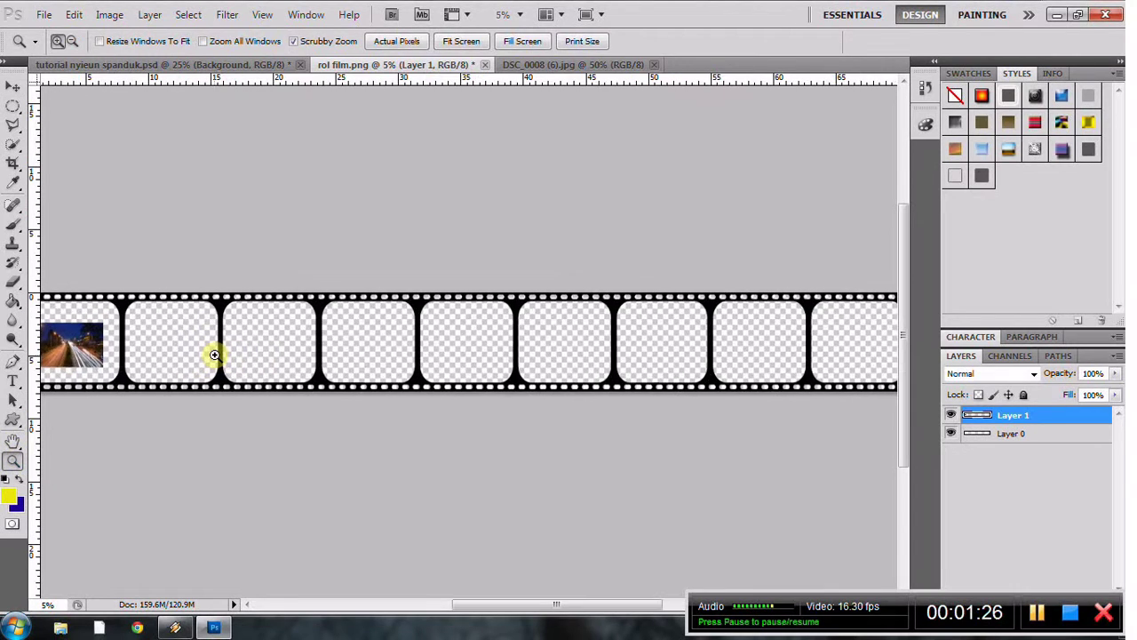
{"action": "left_click", "coordinate": [217, 355]}
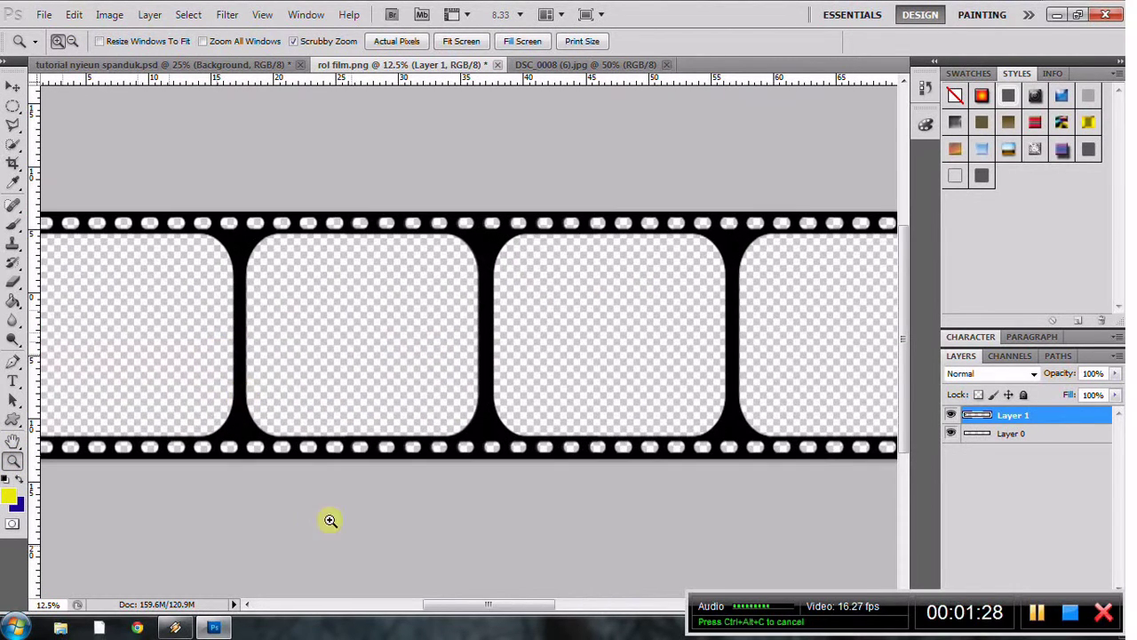
{"action": "left_click_drag", "start_coordinate": [433, 608], "coordinate": [356, 608]}
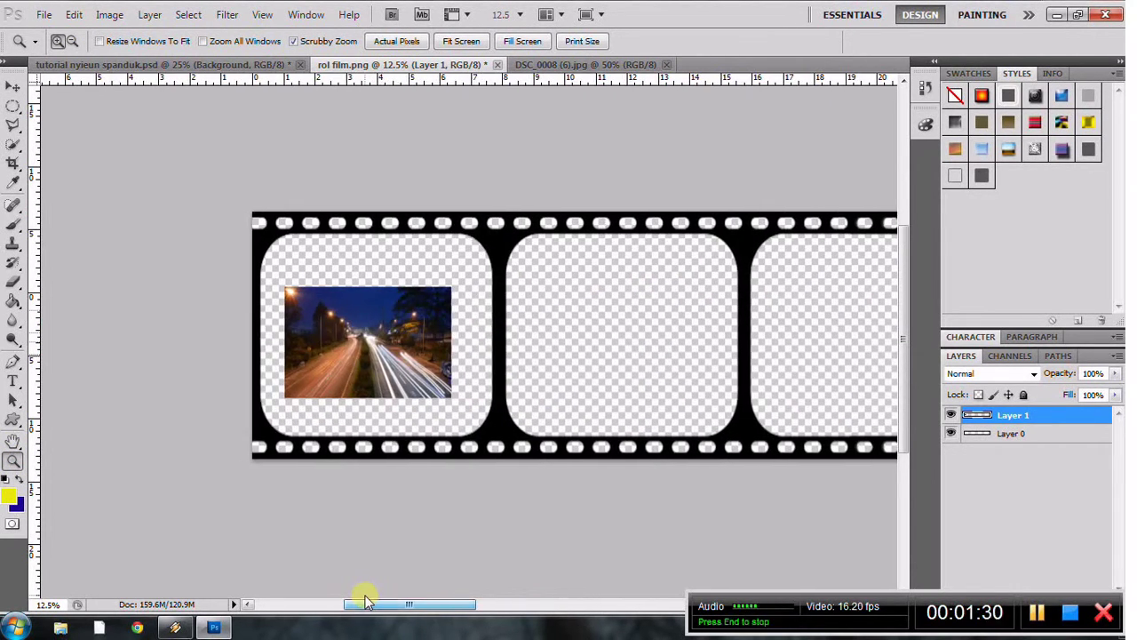
{"action": "left_click", "coordinate": [75, 18]}
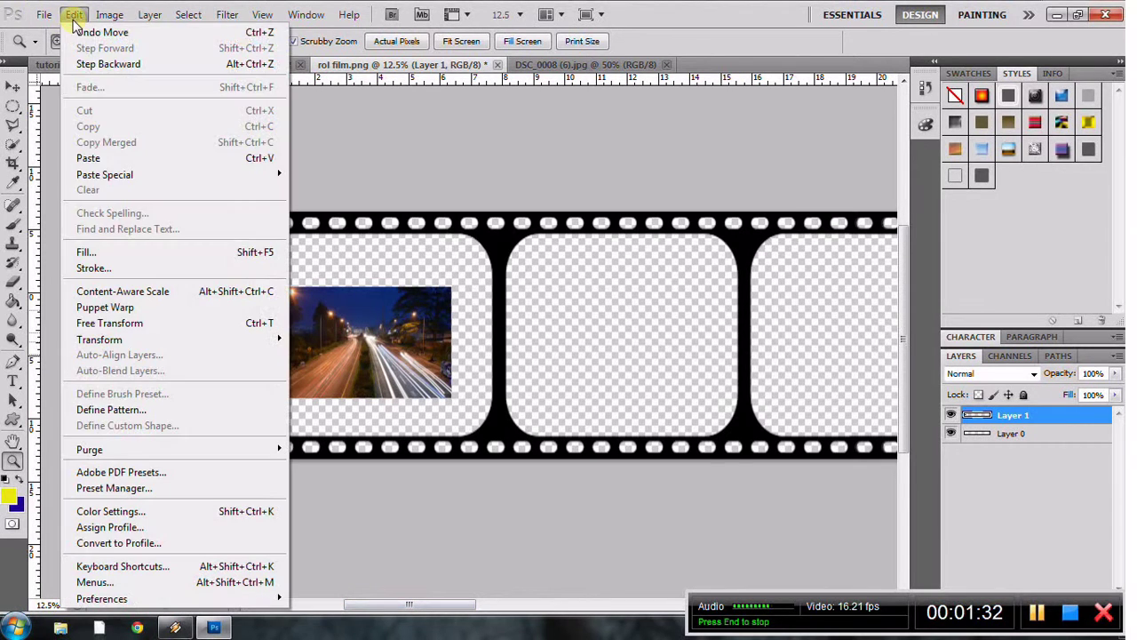
{"action": "left_click", "coordinate": [120, 324]}
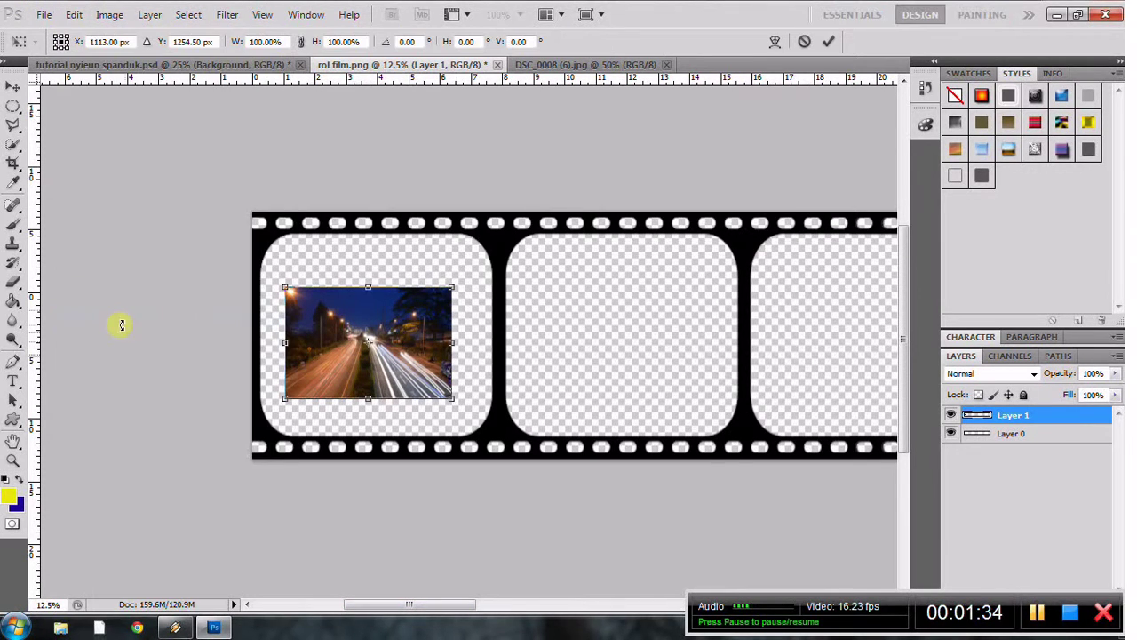
{"action": "left_click_drag", "start_coordinate": [370, 289], "coordinate": [361, 238]}
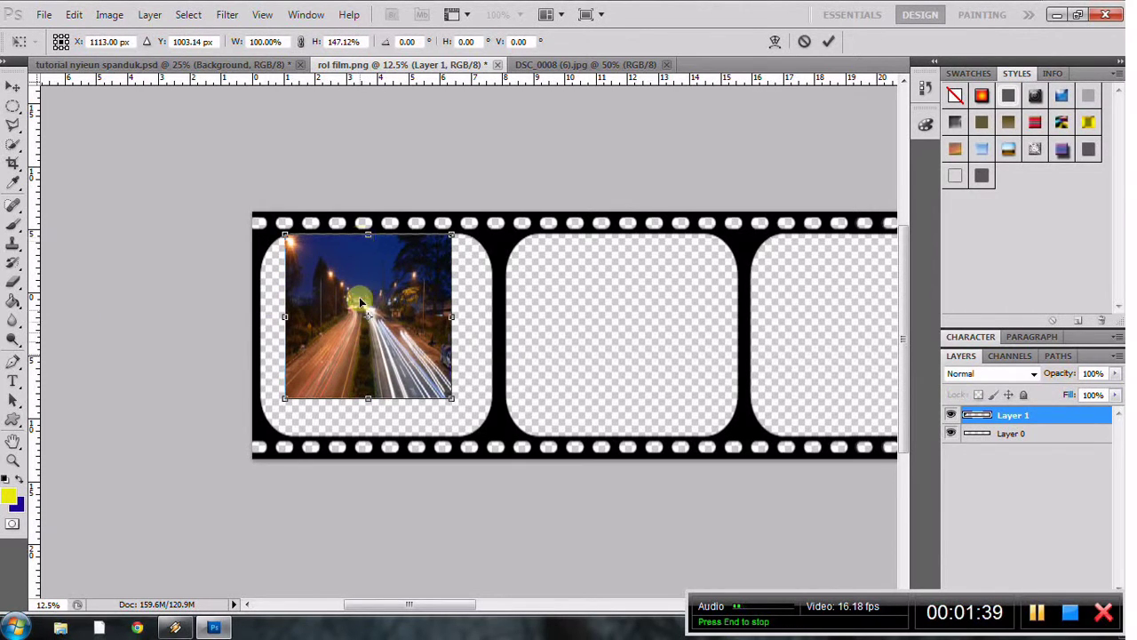
{"action": "left_click_drag", "start_coordinate": [370, 397], "coordinate": [362, 433]}
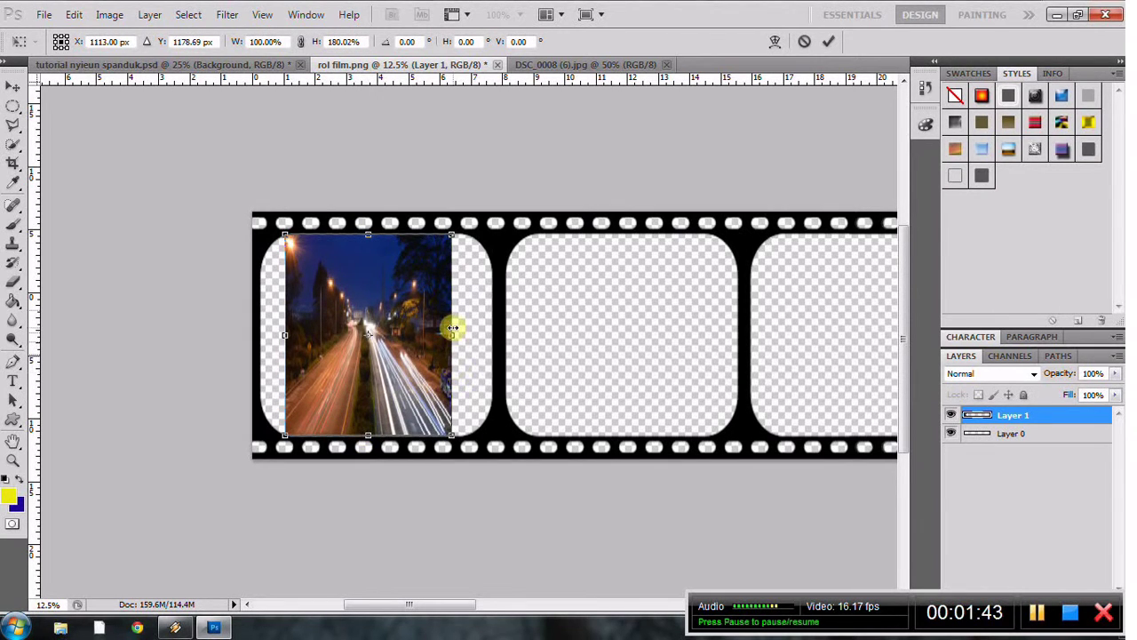
{"action": "left_click_drag", "start_coordinate": [453, 333], "coordinate": [502, 328]}
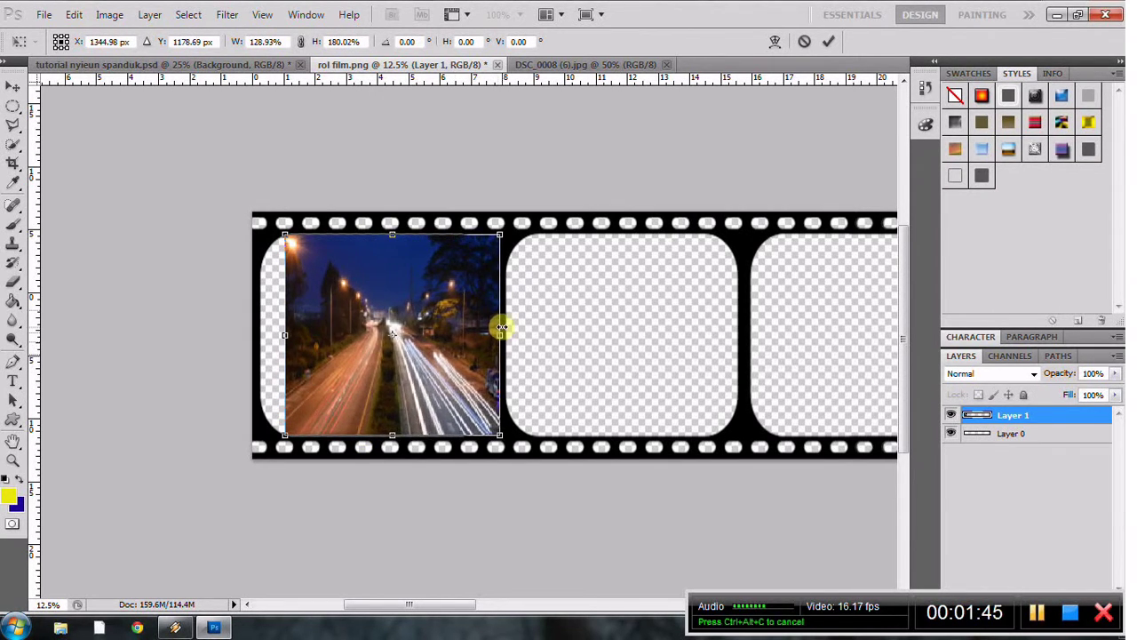
{"action": "left_click_drag", "start_coordinate": [285, 336], "coordinate": [251, 335]}
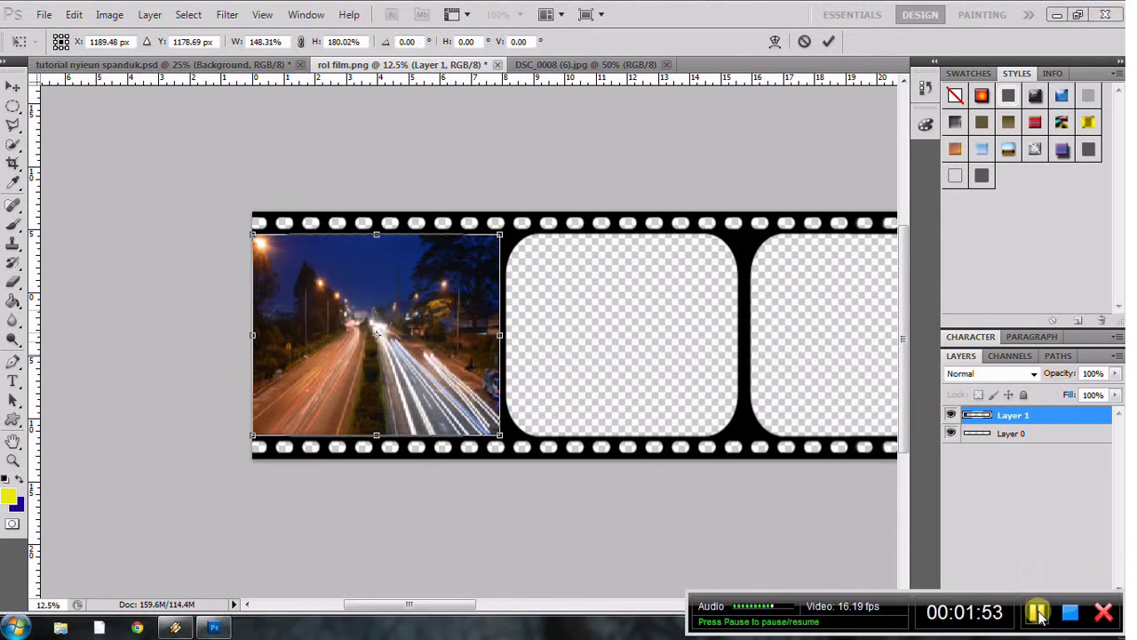
- Free-transform the road photo to reach all four edges of the leftmost frame, then apply
{"action": "left_click", "coordinate": [74, 15]}
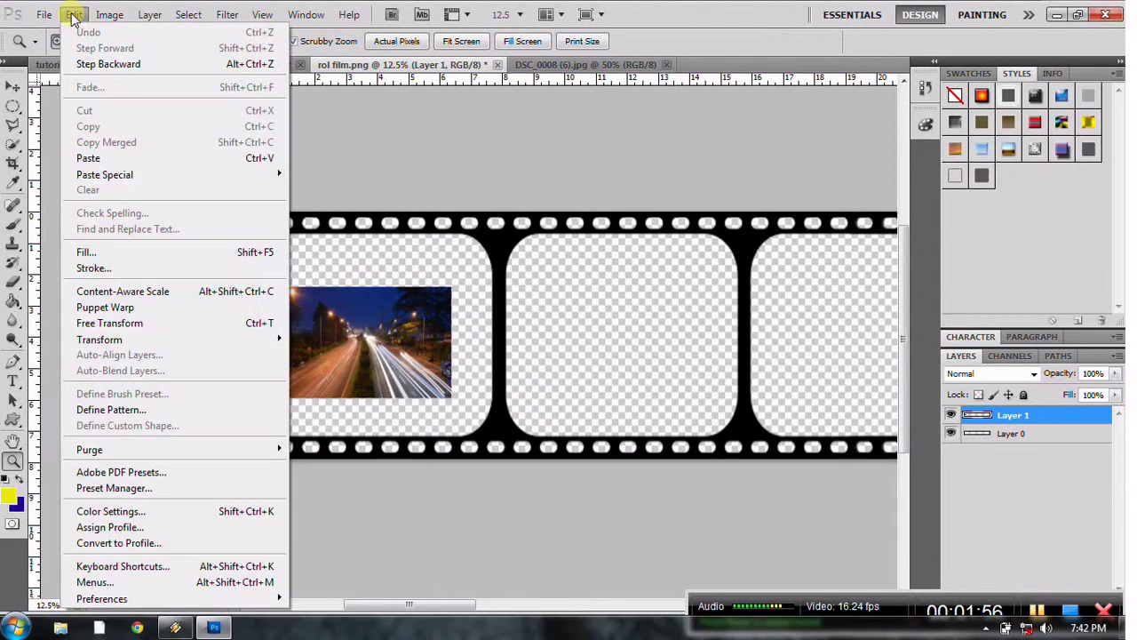
{"action": "left_click", "coordinate": [122, 325]}
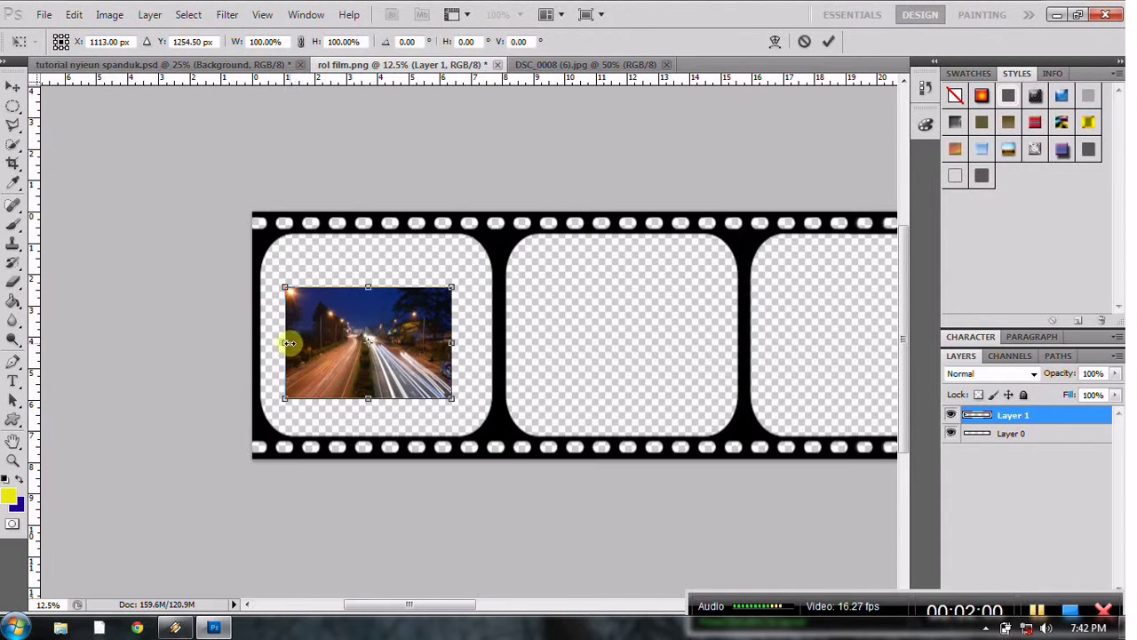
{"action": "left_click_drag", "start_coordinate": [289, 343], "coordinate": [261, 343]}
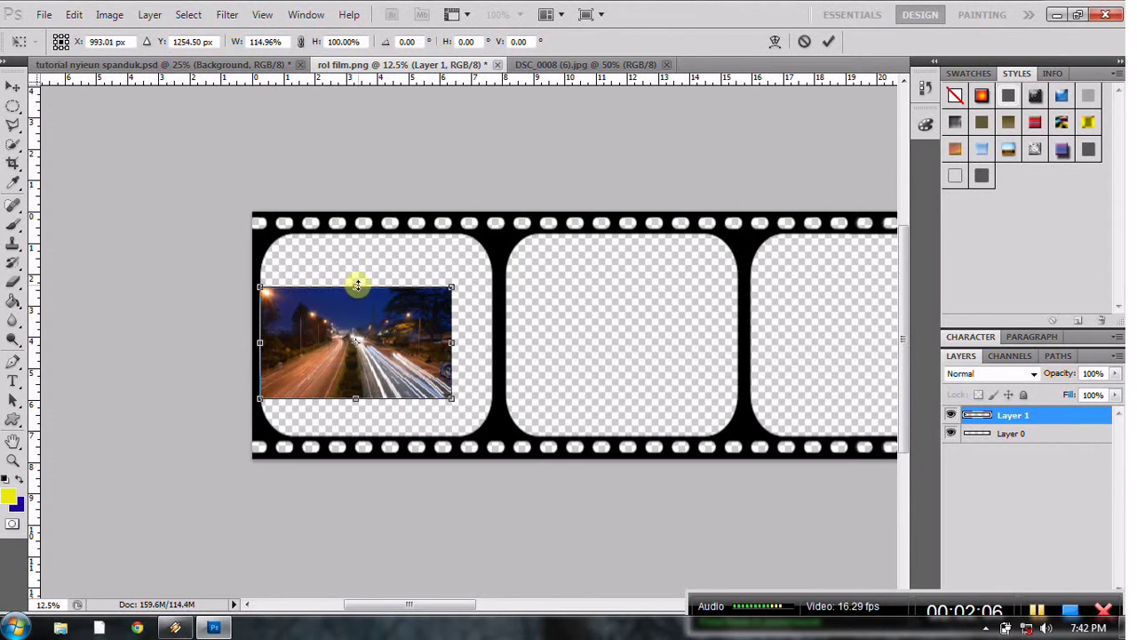
{"action": "left_click_drag", "start_coordinate": [357, 285], "coordinate": [351, 234]}
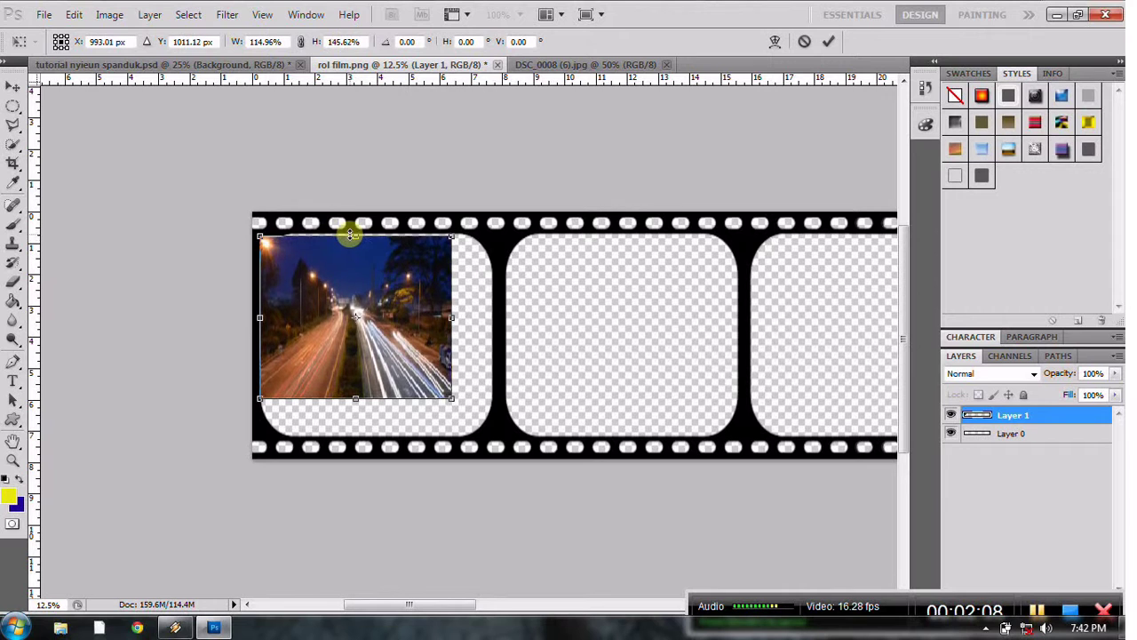
{"action": "left_click_drag", "start_coordinate": [351, 235], "coordinate": [352, 230]}
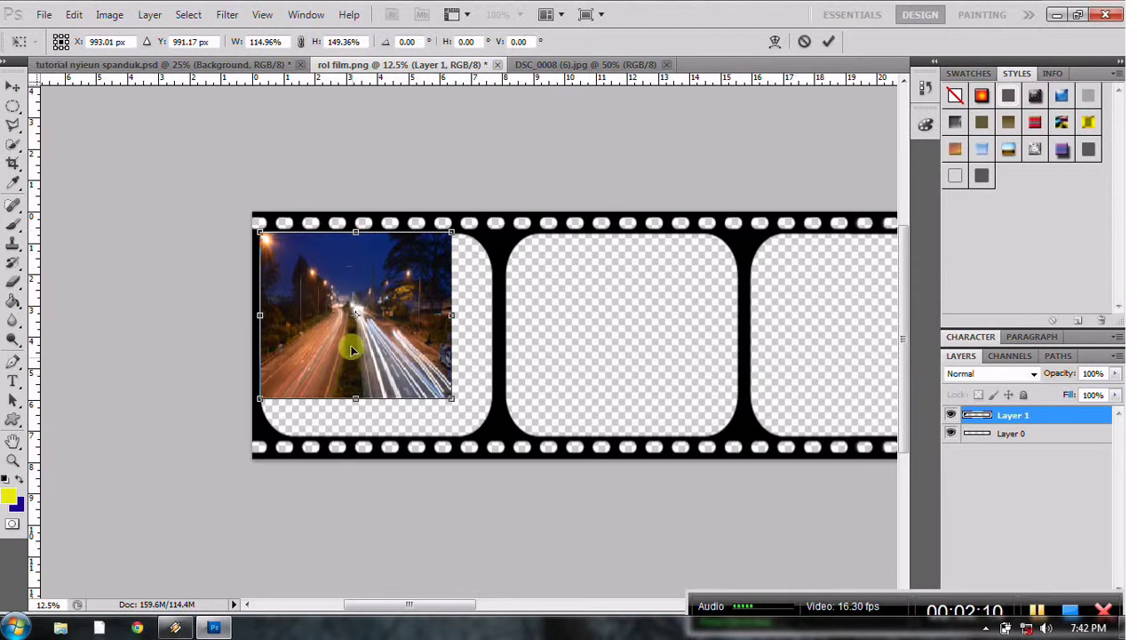
{"action": "left_click_drag", "start_coordinate": [358, 404], "coordinate": [352, 442]}
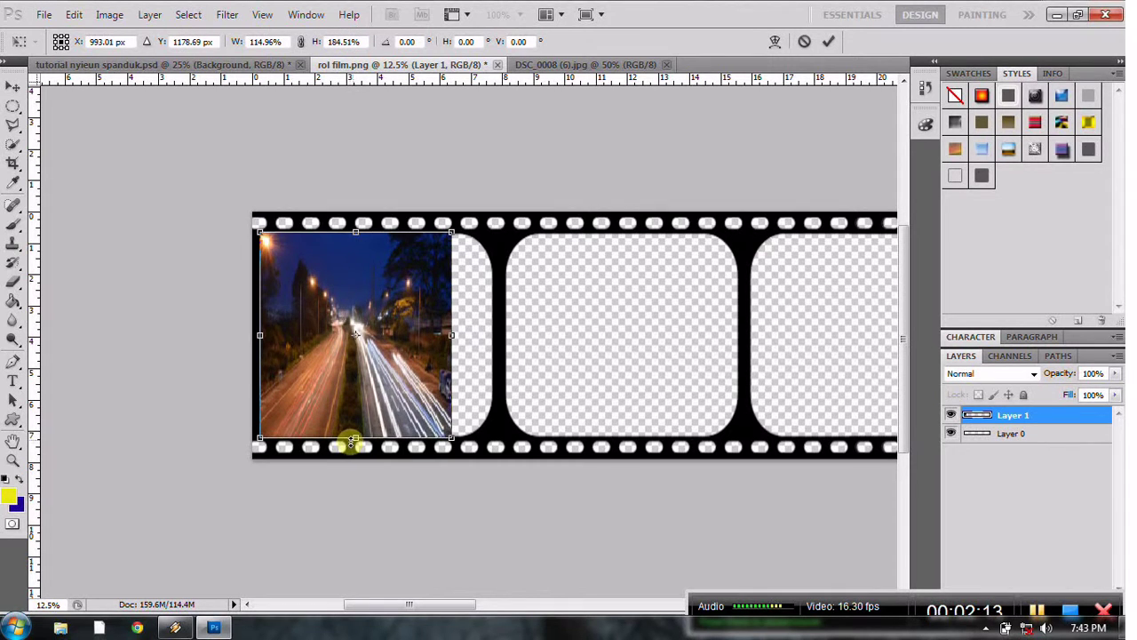
{"action": "left_click_drag", "start_coordinate": [454, 334], "coordinate": [498, 331]}
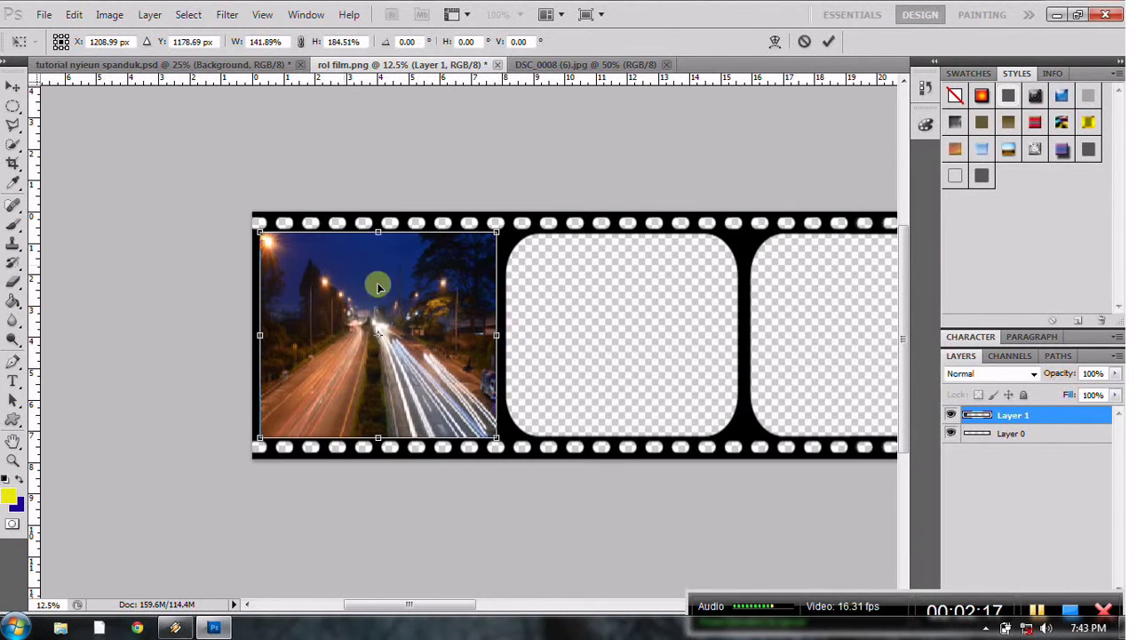
{"action": "left_click", "coordinate": [13, 90]}
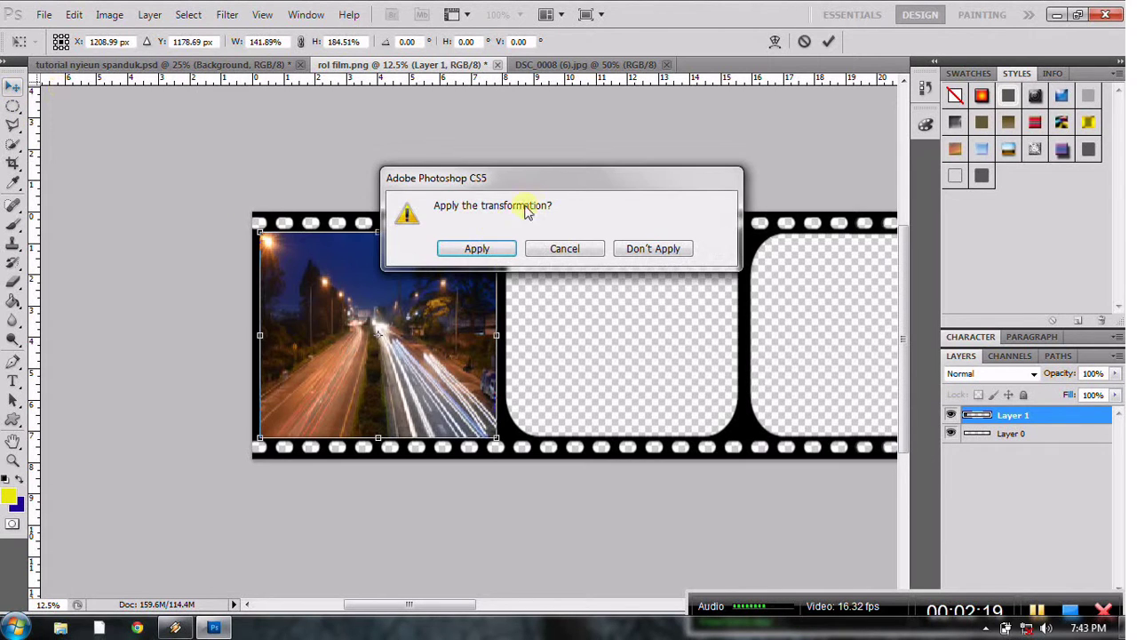
{"action": "left_click", "coordinate": [475, 247]}
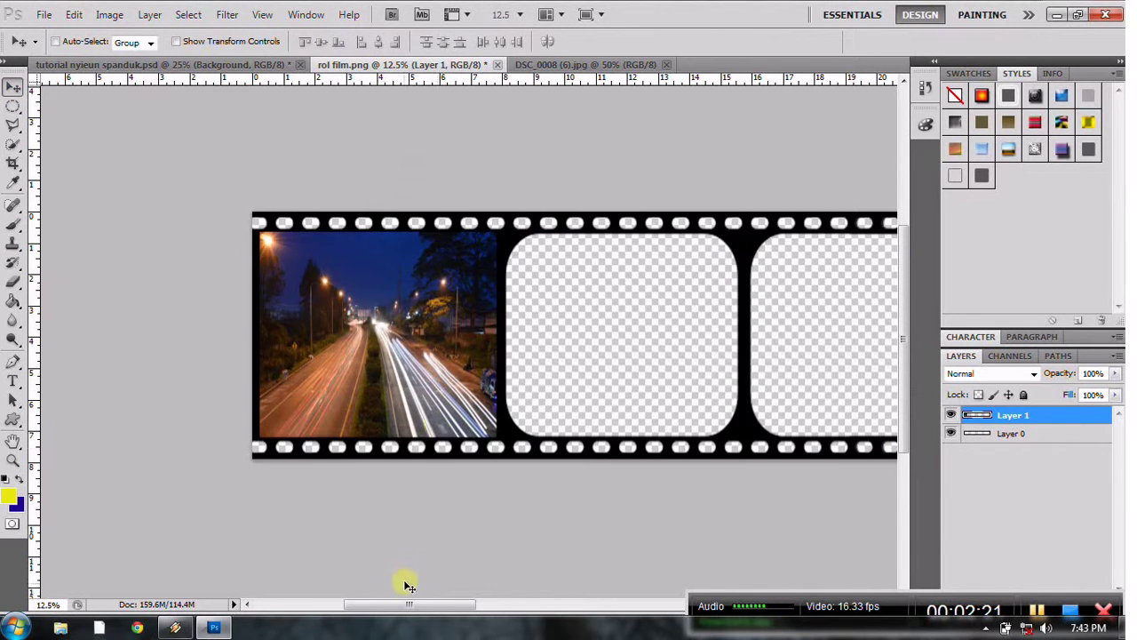
- Open the ring photo 2.jpg
{"action": "left_click_drag", "start_coordinate": [397, 604], "coordinate": [424, 604]}
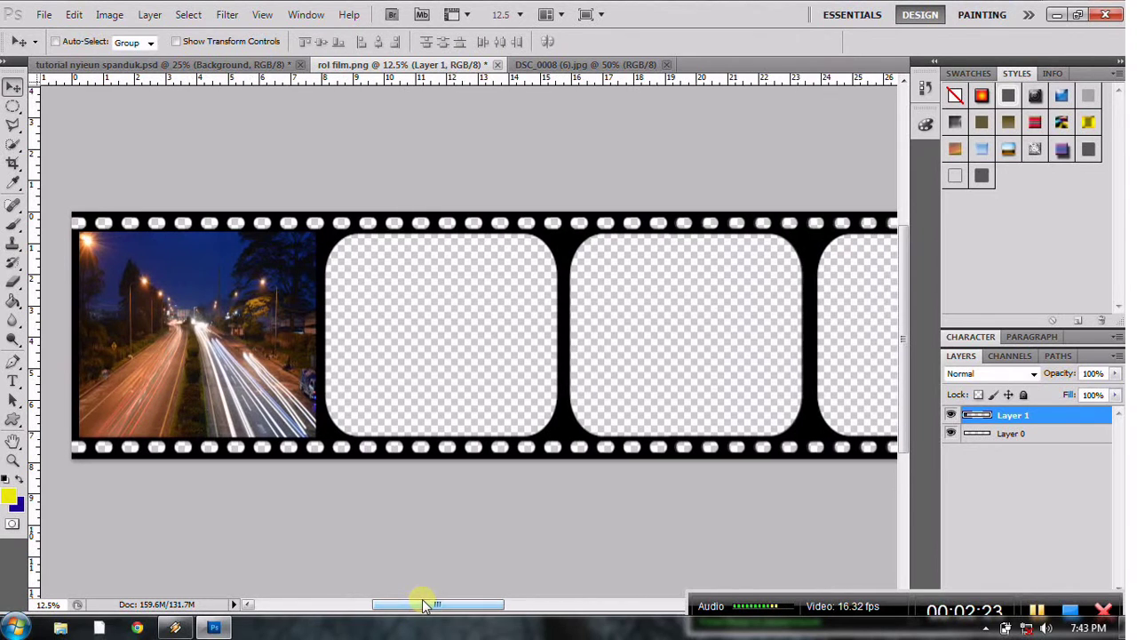
{"action": "left_click", "coordinate": [41, 14]}
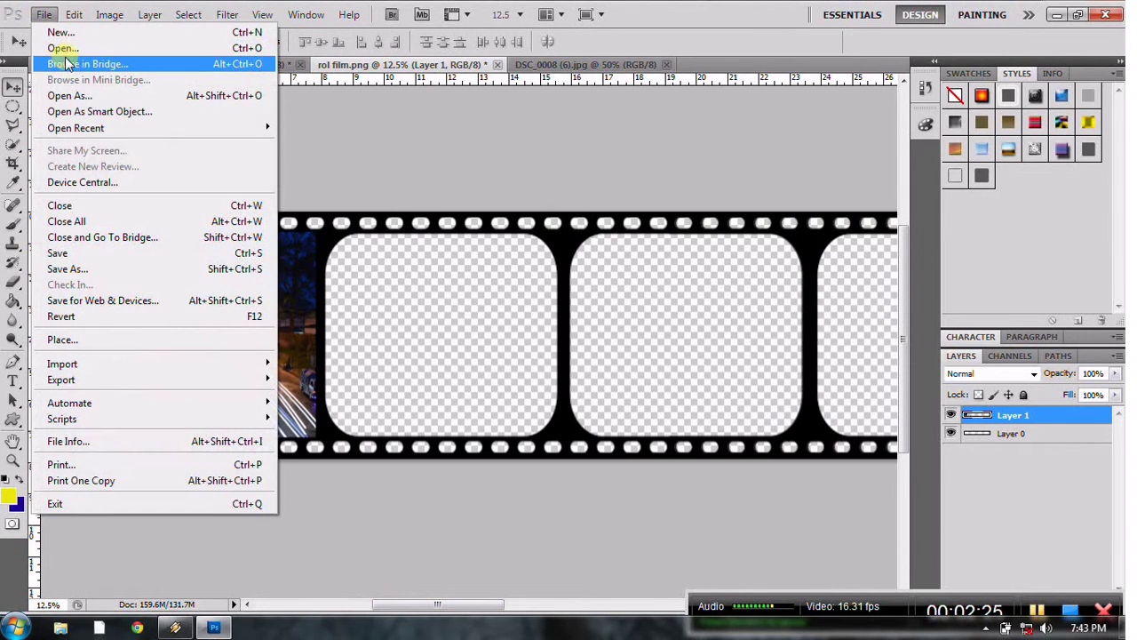
{"action": "left_click", "coordinate": [45, 43]}
{"action": "left_click", "coordinate": [414, 192]}
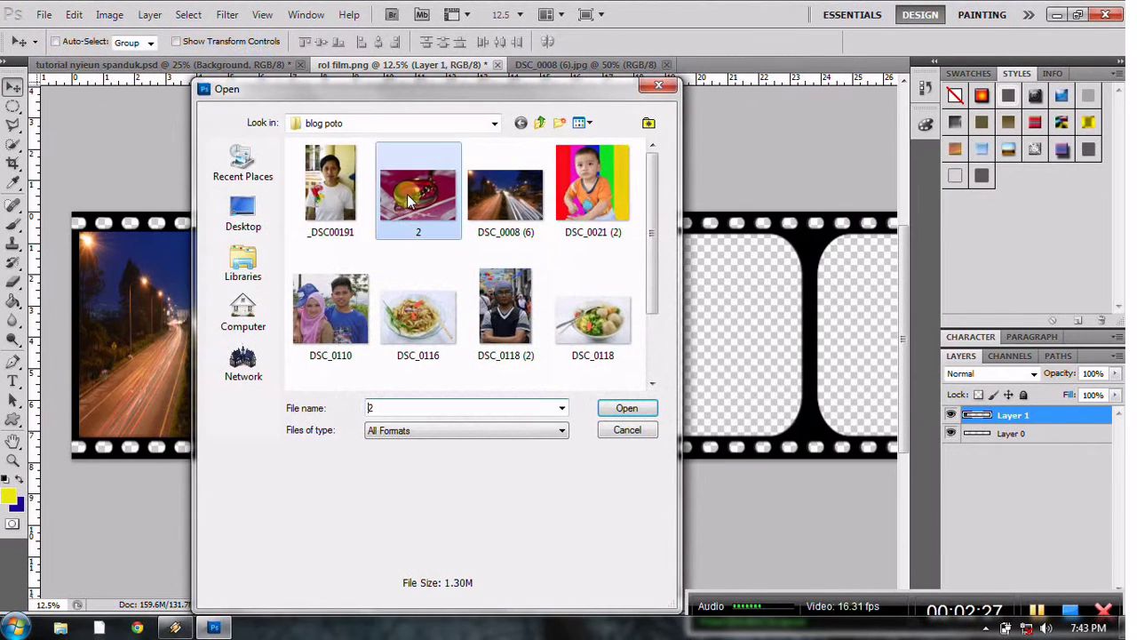
{"action": "left_click", "coordinate": [626, 407]}
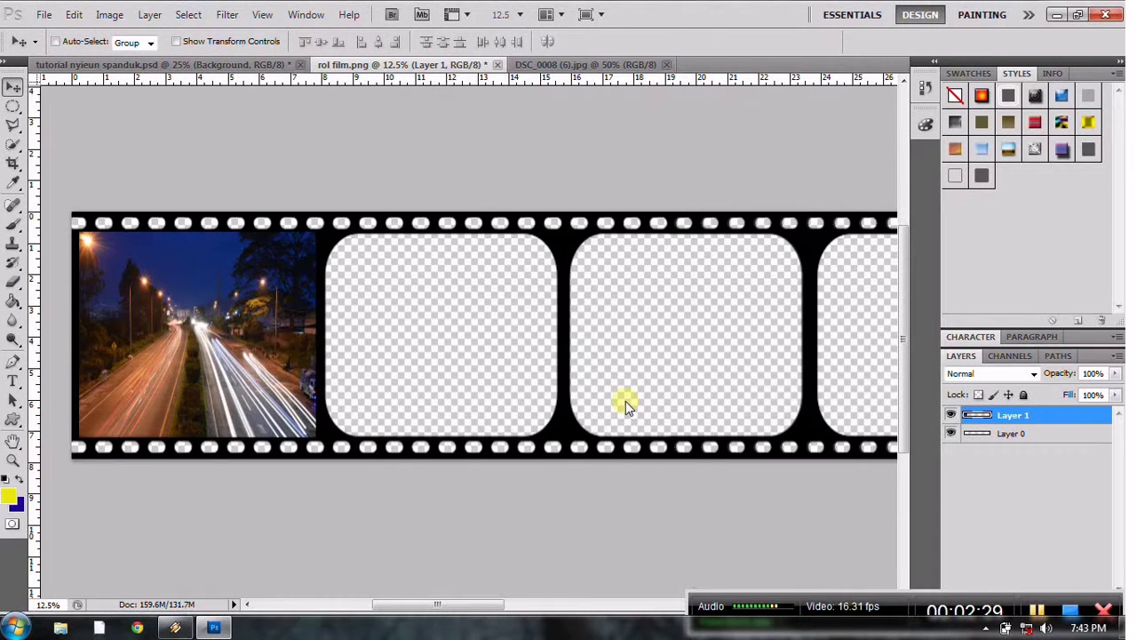
- Copy all of 2.jpg and paste it into rol film.png as Layer 2
{"action": "left_click", "coordinate": [189, 14]}
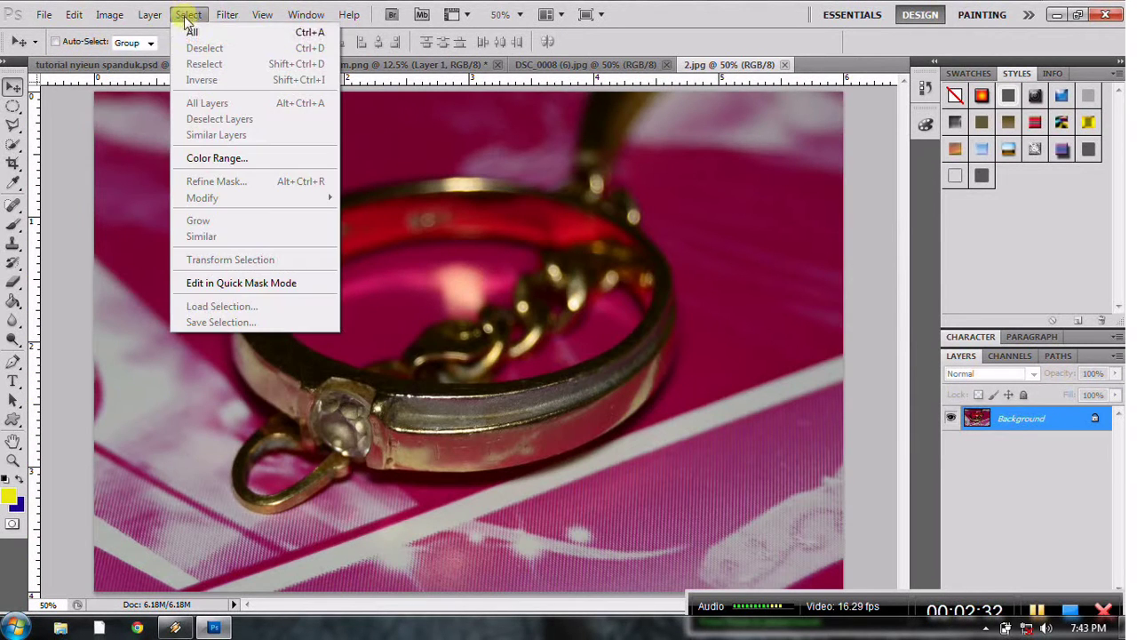
{"action": "left_click", "coordinate": [77, 15]}
{"action": "left_click", "coordinate": [111, 127]}
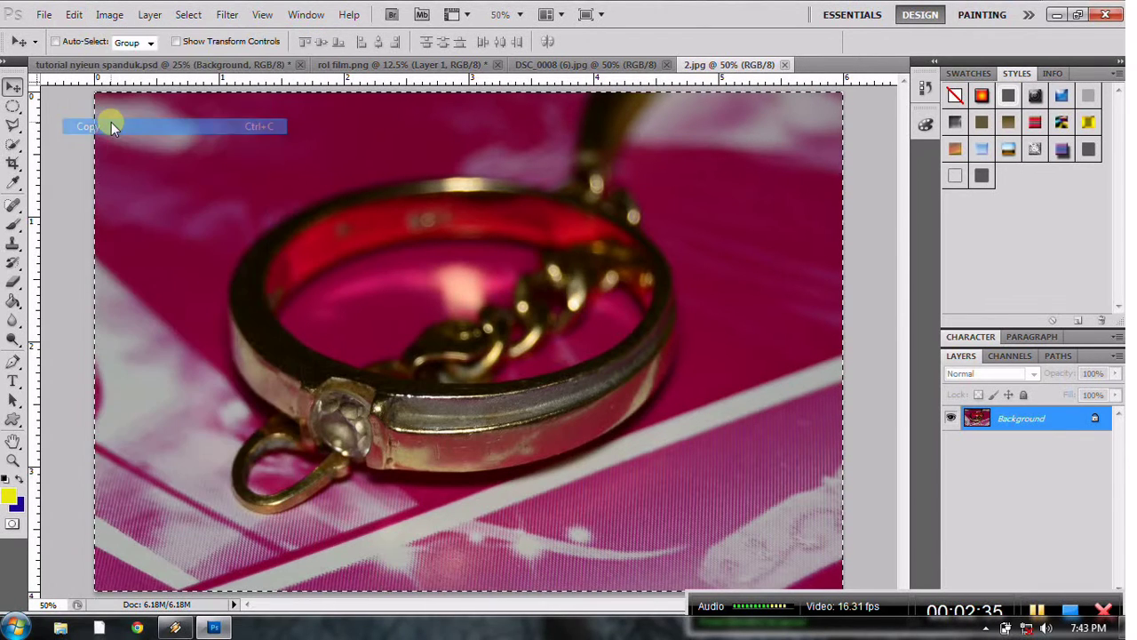
{"action": "left_click", "coordinate": [160, 64]}
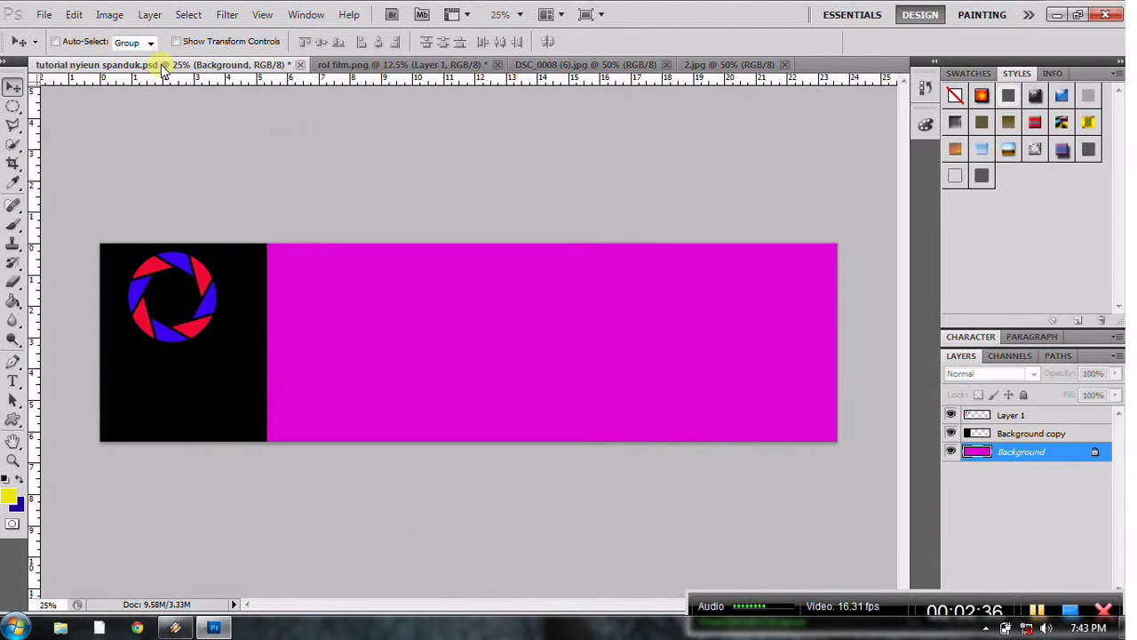
{"action": "left_click", "coordinate": [387, 66]}
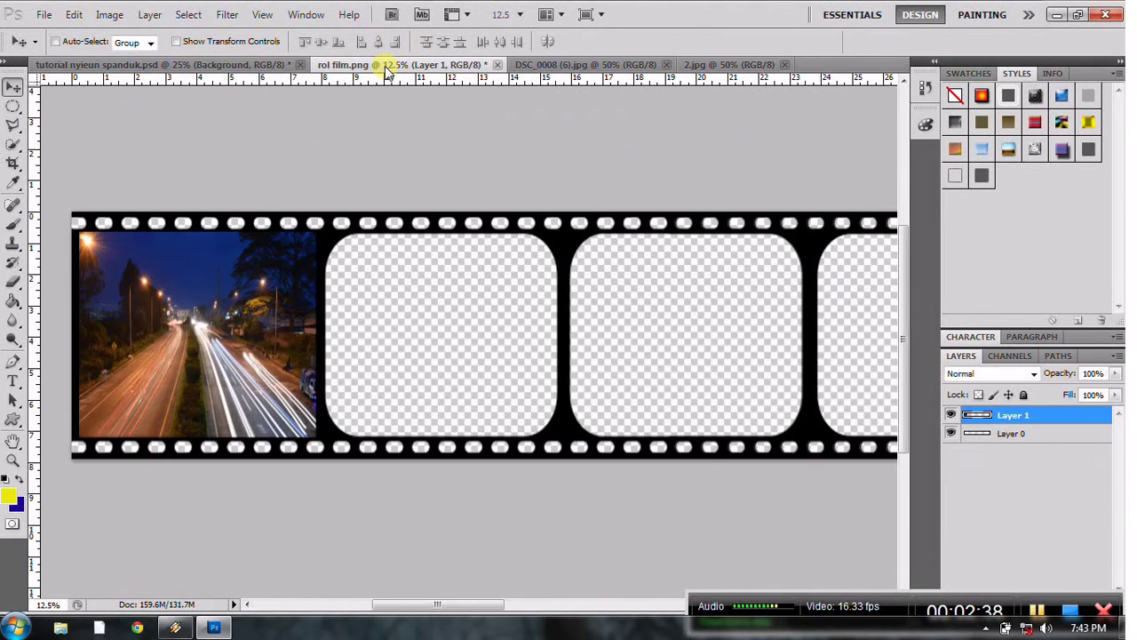
{"action": "left_click", "coordinate": [73, 14]}
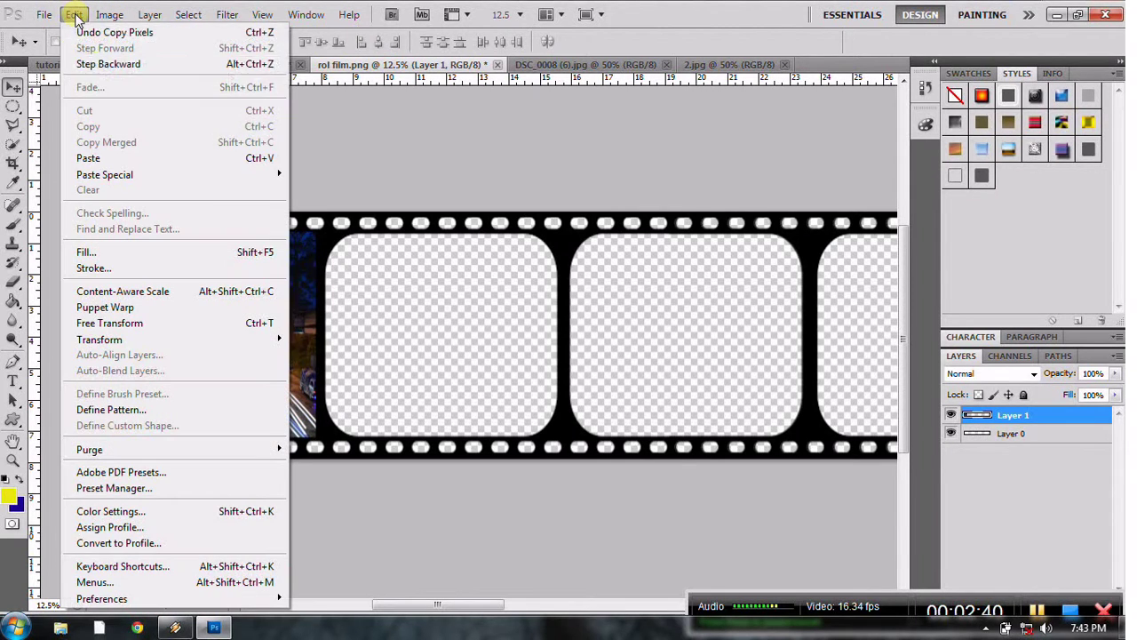
{"action": "left_click", "coordinate": [104, 157]}
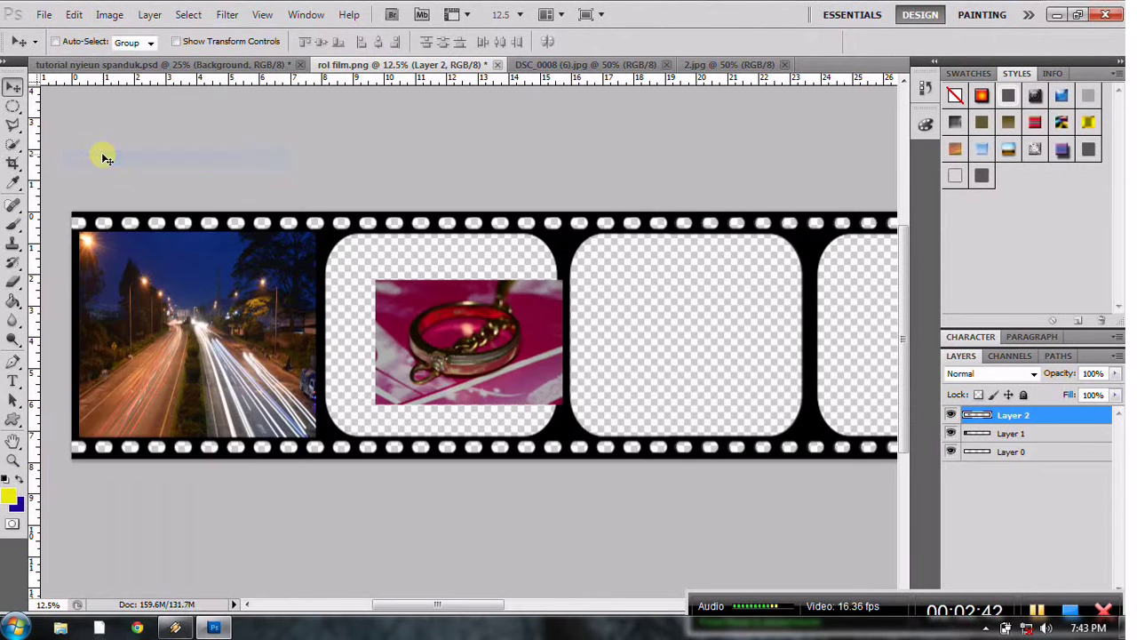
{"action": "left_click", "coordinate": [86, 21]}
- Free-transform the ring photo to fill the second frame, apply, and scroll right to the empty frames
{"action": "left_click", "coordinate": [117, 322]}
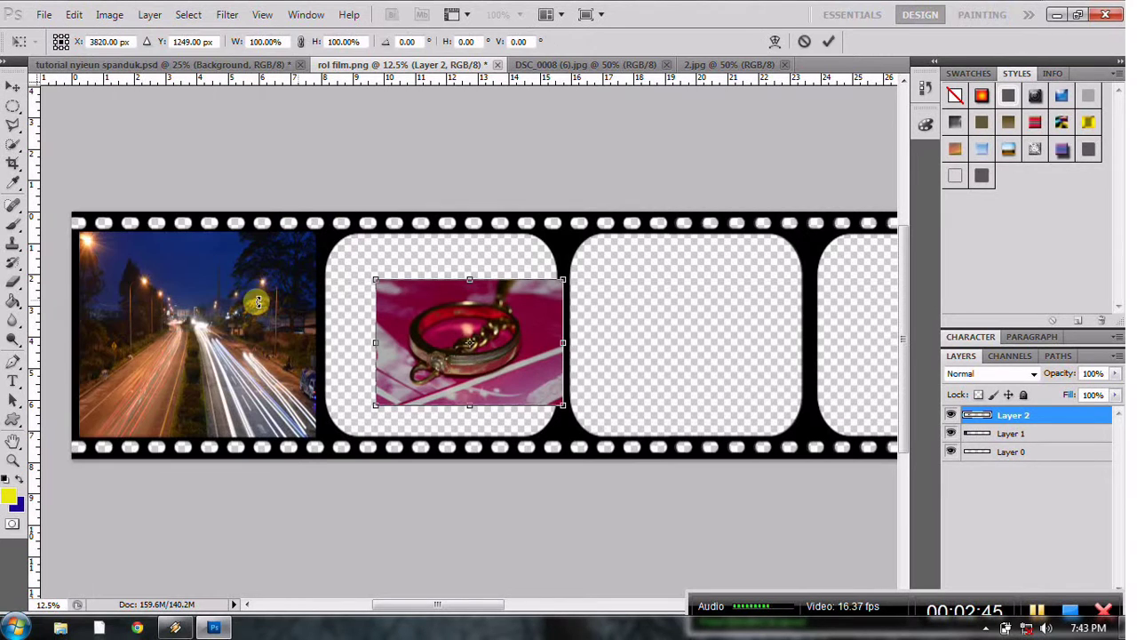
{"action": "left_click_drag", "start_coordinate": [484, 314], "coordinate": [433, 318]}
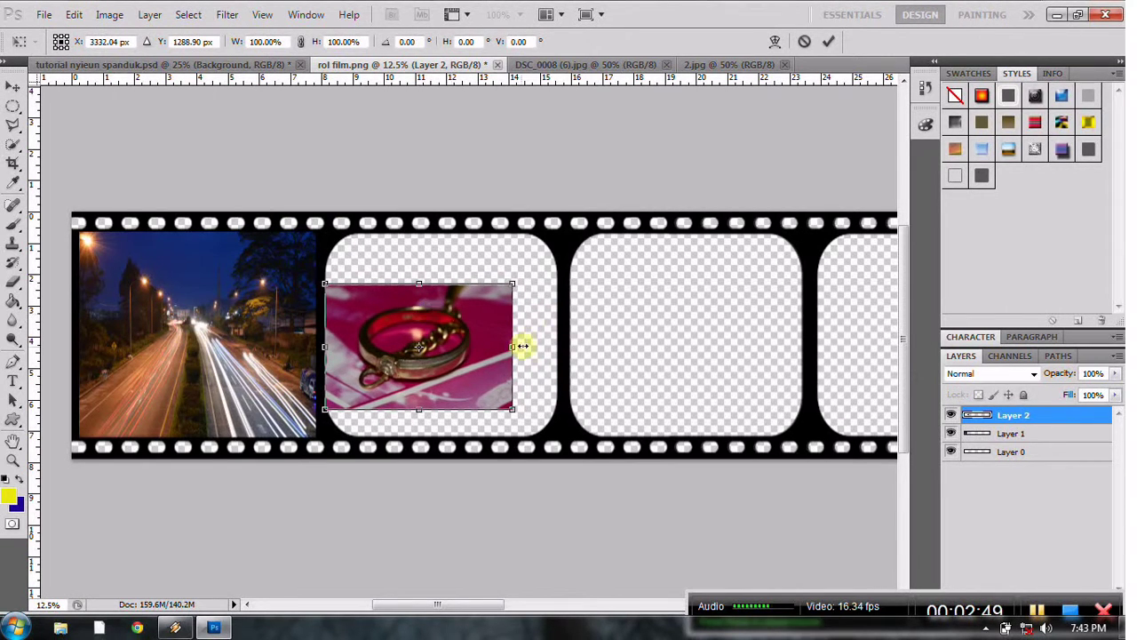
{"action": "left_click_drag", "start_coordinate": [514, 347], "coordinate": [563, 348]}
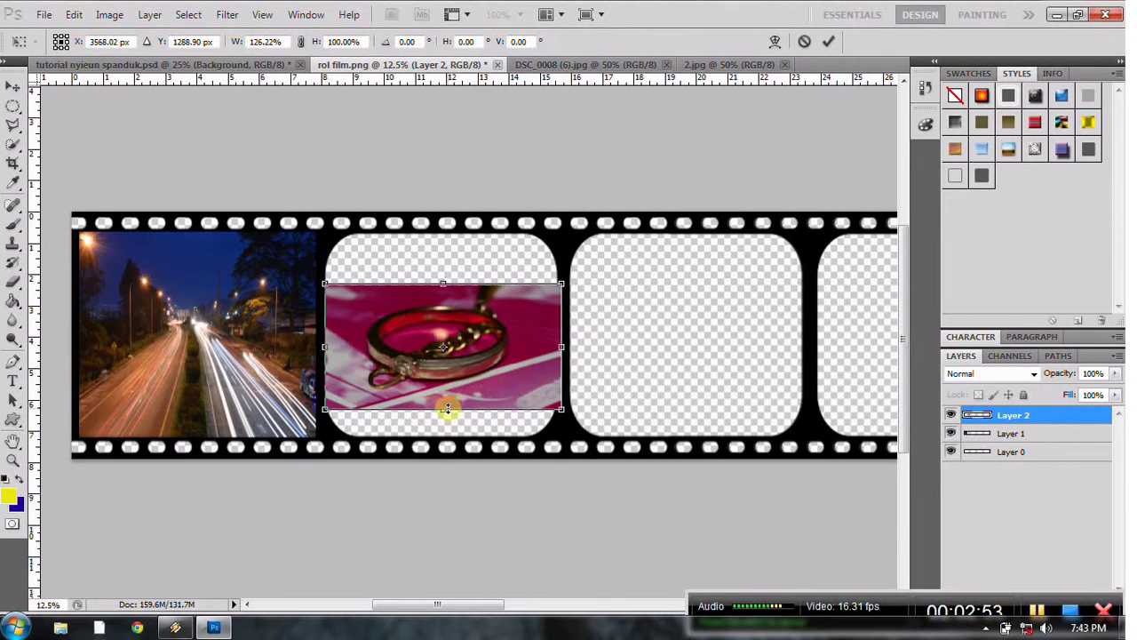
{"action": "left_click_drag", "start_coordinate": [443, 410], "coordinate": [435, 432]}
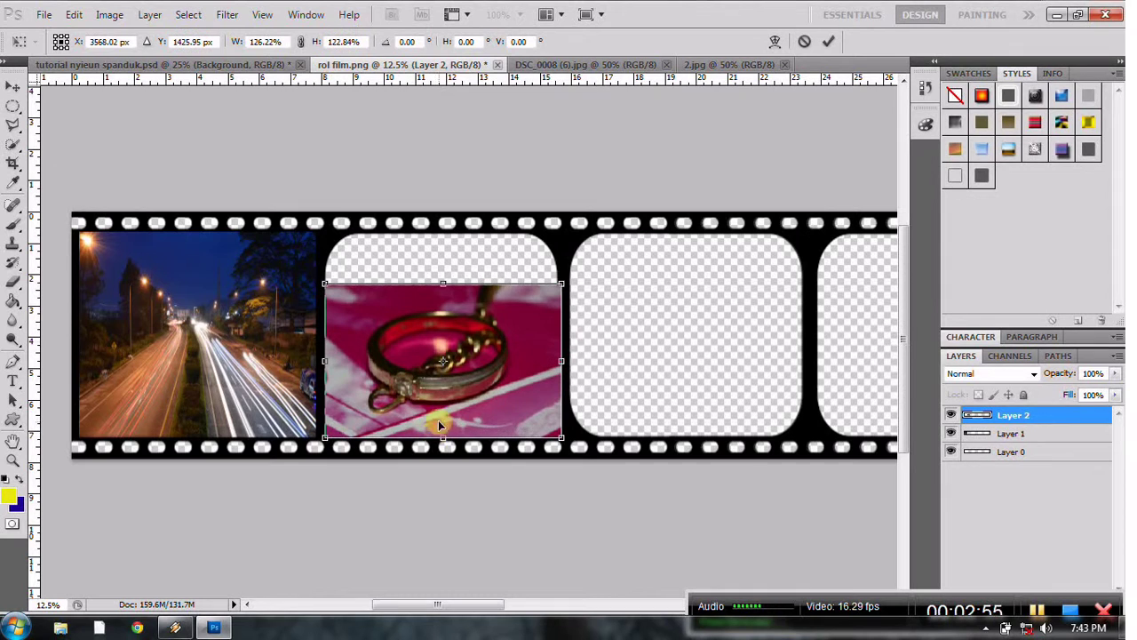
{"action": "left_click_drag", "start_coordinate": [443, 286], "coordinate": [441, 236]}
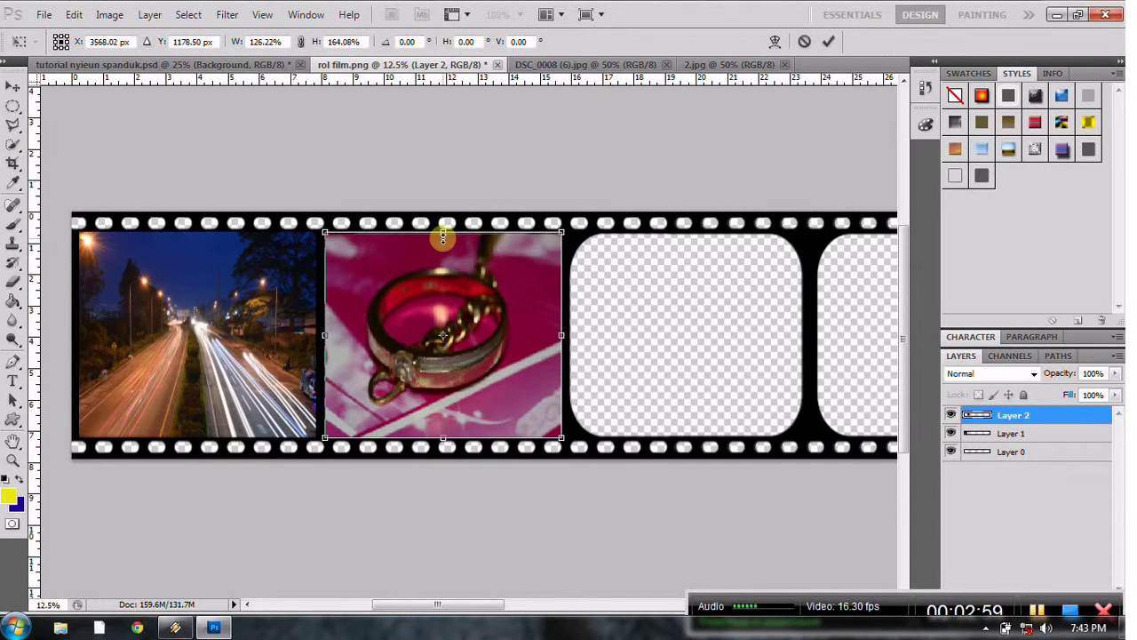
{"action": "left_click", "coordinate": [12, 88]}
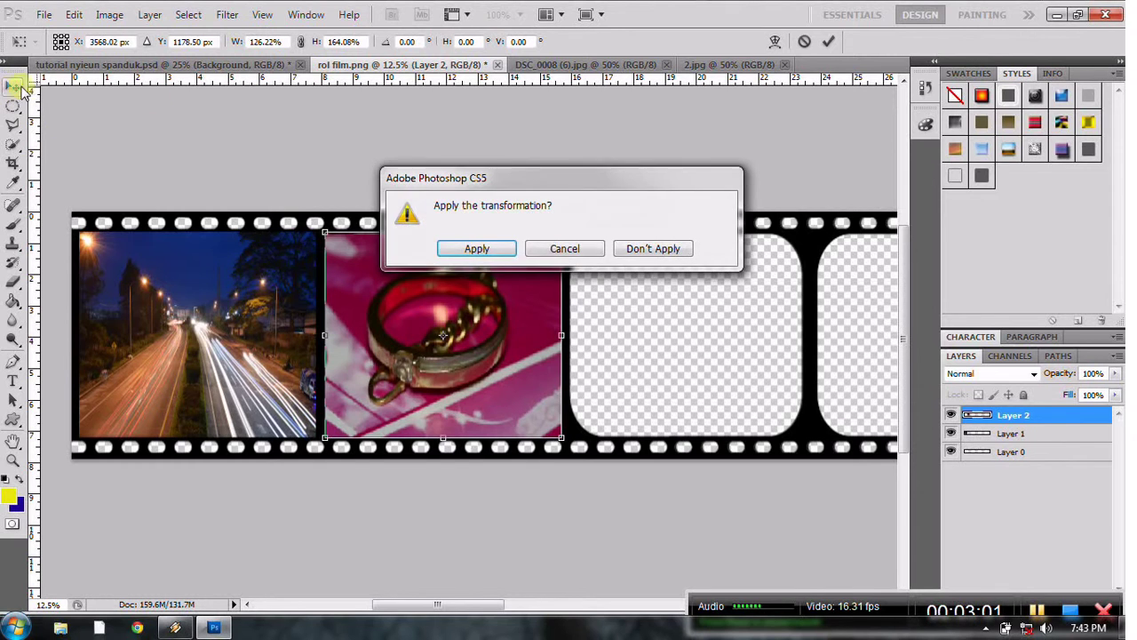
{"action": "left_click", "coordinate": [498, 248]}
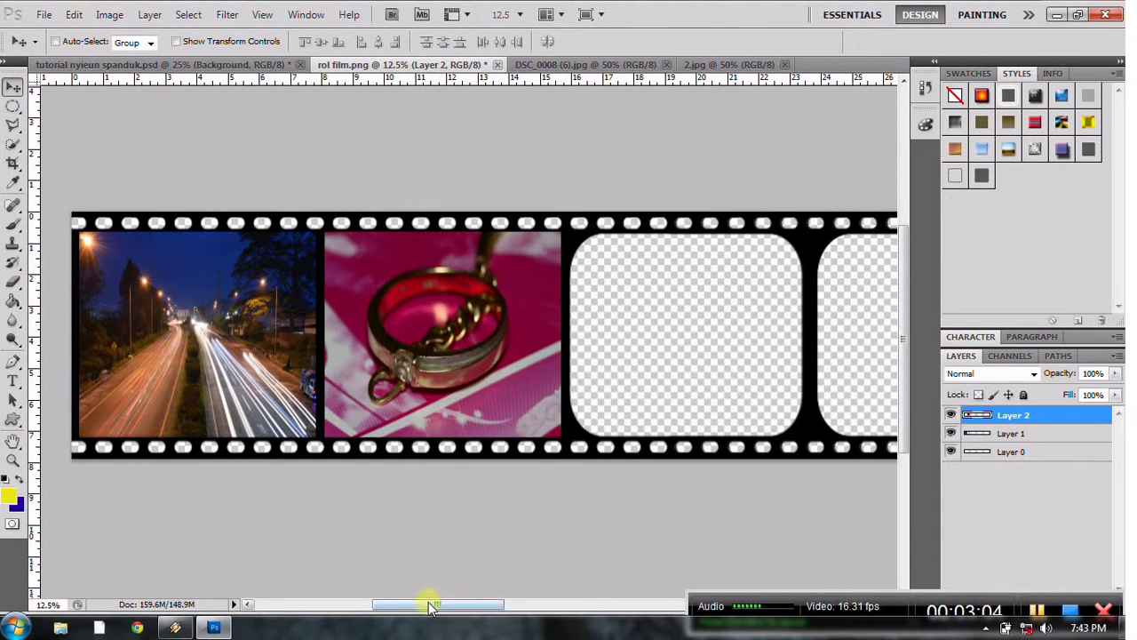
{"action": "left_click_drag", "start_coordinate": [429, 606], "coordinate": [484, 606]}
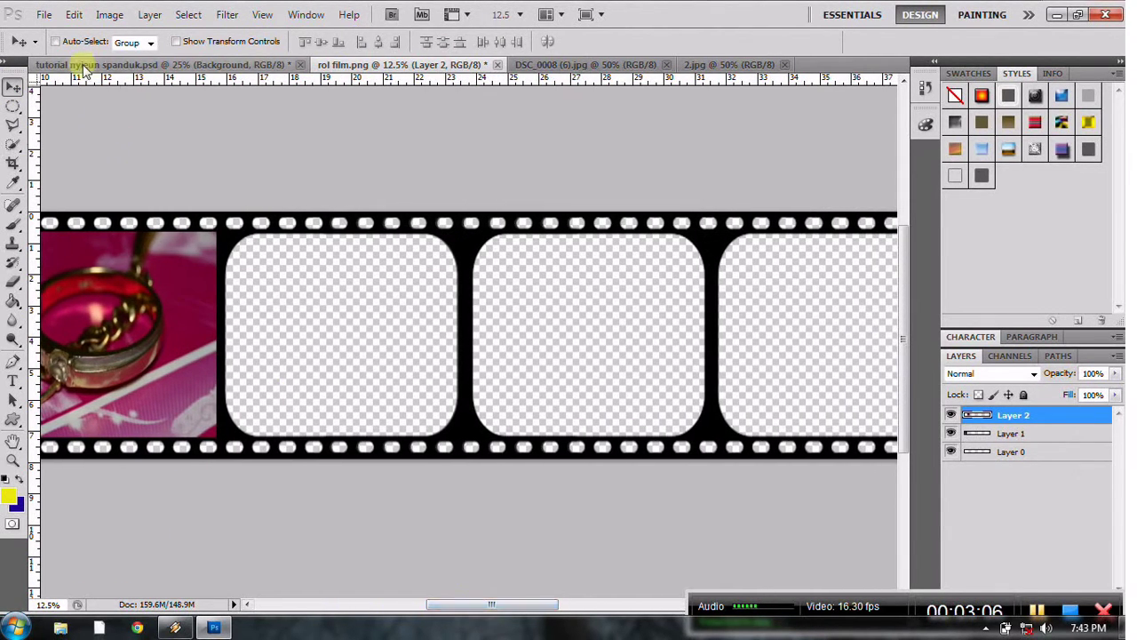
- Open the noodle photo DSC_0116.jpg
{"action": "left_click", "coordinate": [42, 14]}
{"action": "left_click", "coordinate": [53, 46]}
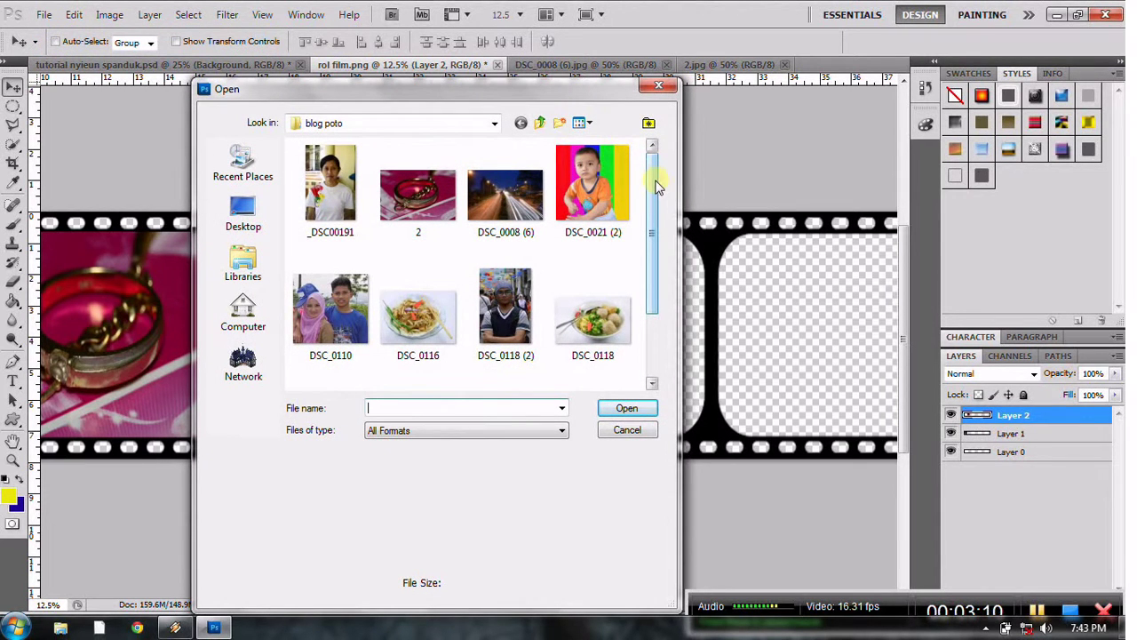
{"action": "left_click_drag", "start_coordinate": [655, 190], "coordinate": [655, 213]}
{"action": "left_click", "coordinate": [418, 289]}
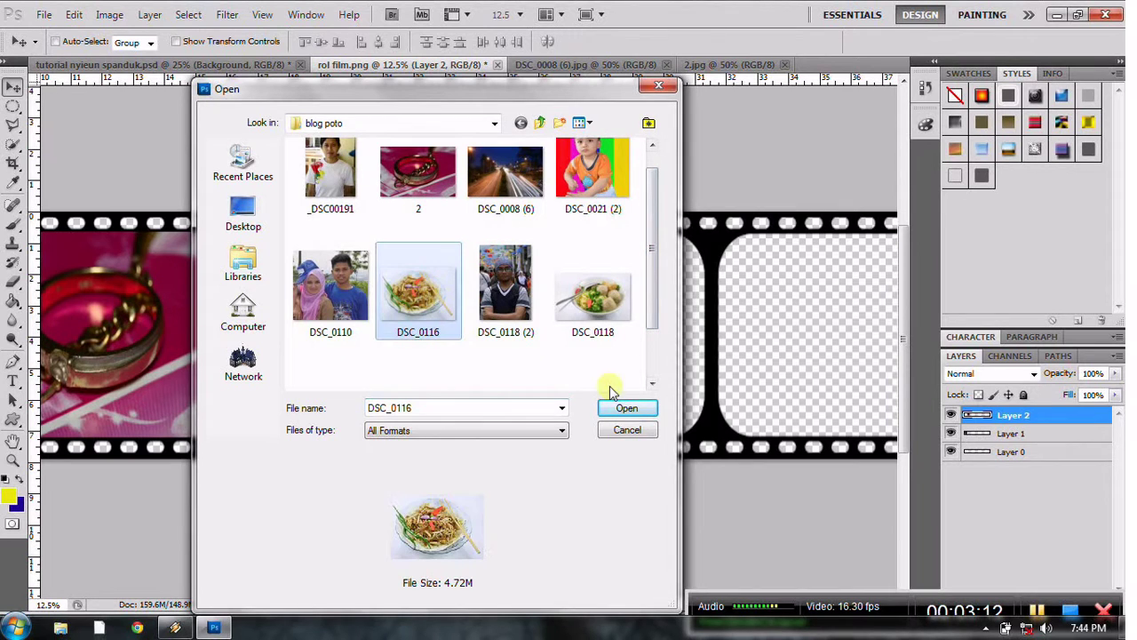
{"action": "left_click", "coordinate": [626, 409]}
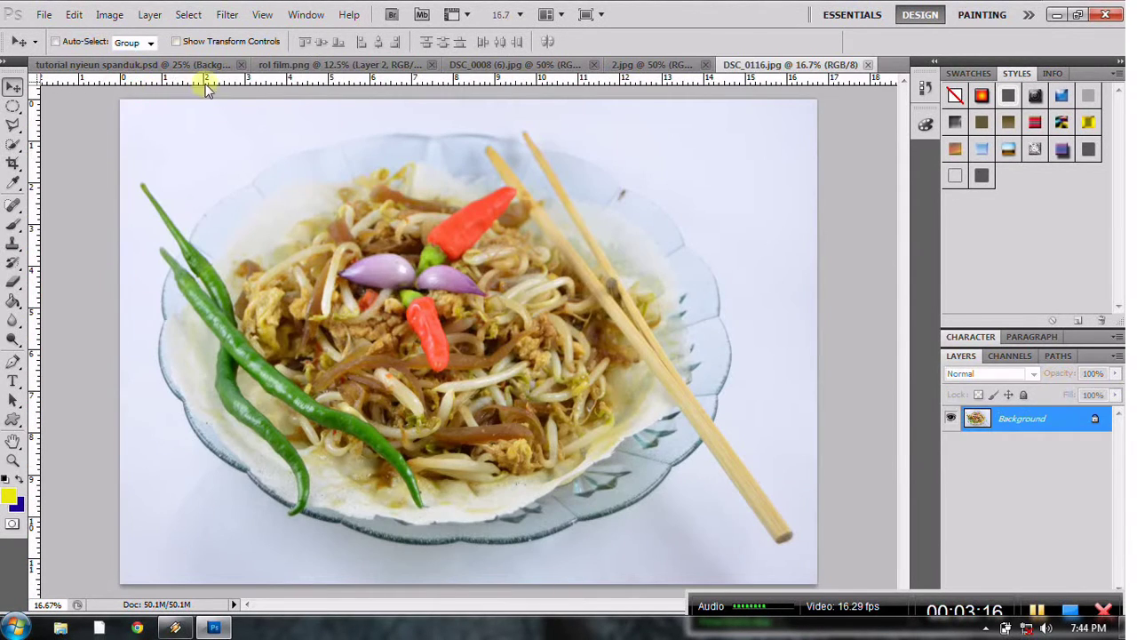
- Copy all of DSC_0116 and paste it into rol film.png as Layer 3
{"action": "left_click", "coordinate": [188, 15]}
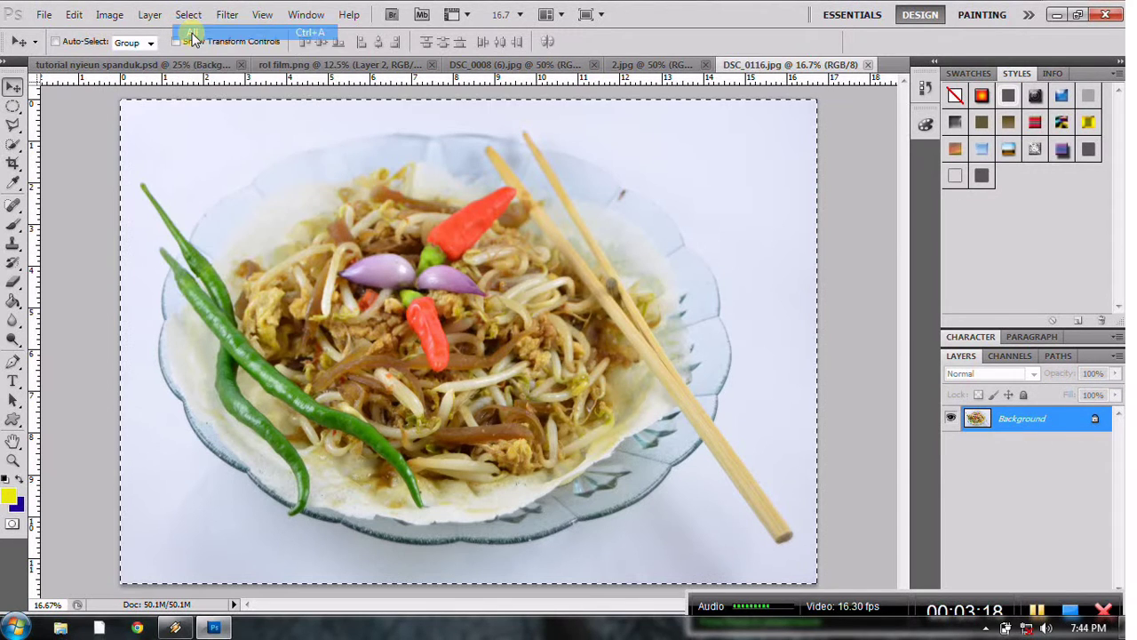
{"action": "left_click", "coordinate": [74, 15]}
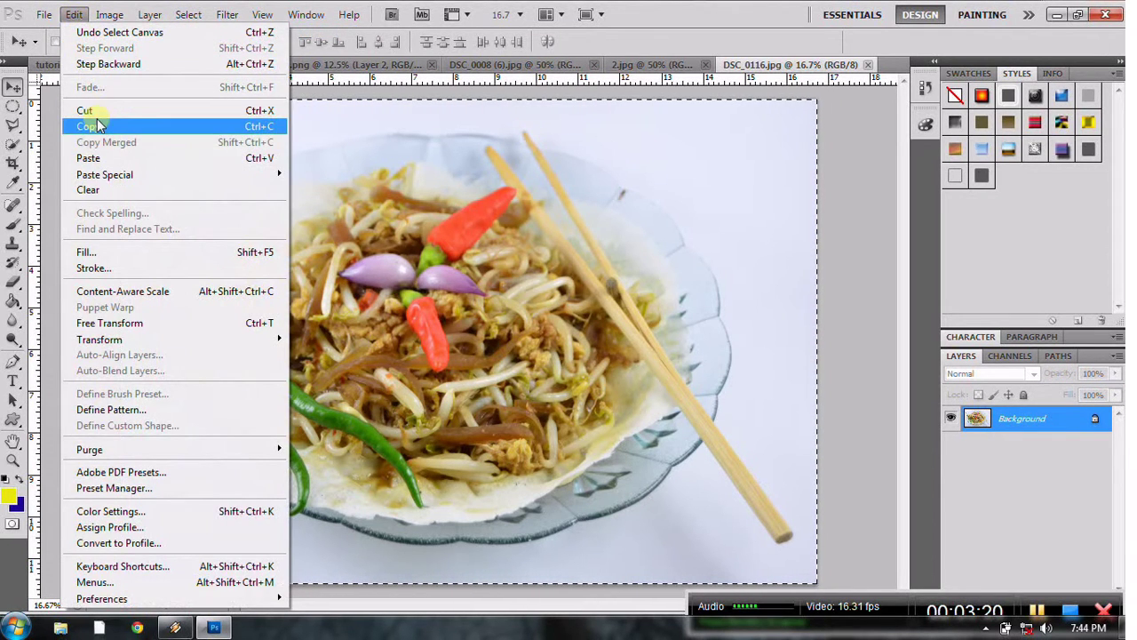
{"action": "left_click", "coordinate": [89, 126]}
{"action": "left_click", "coordinate": [322, 67]}
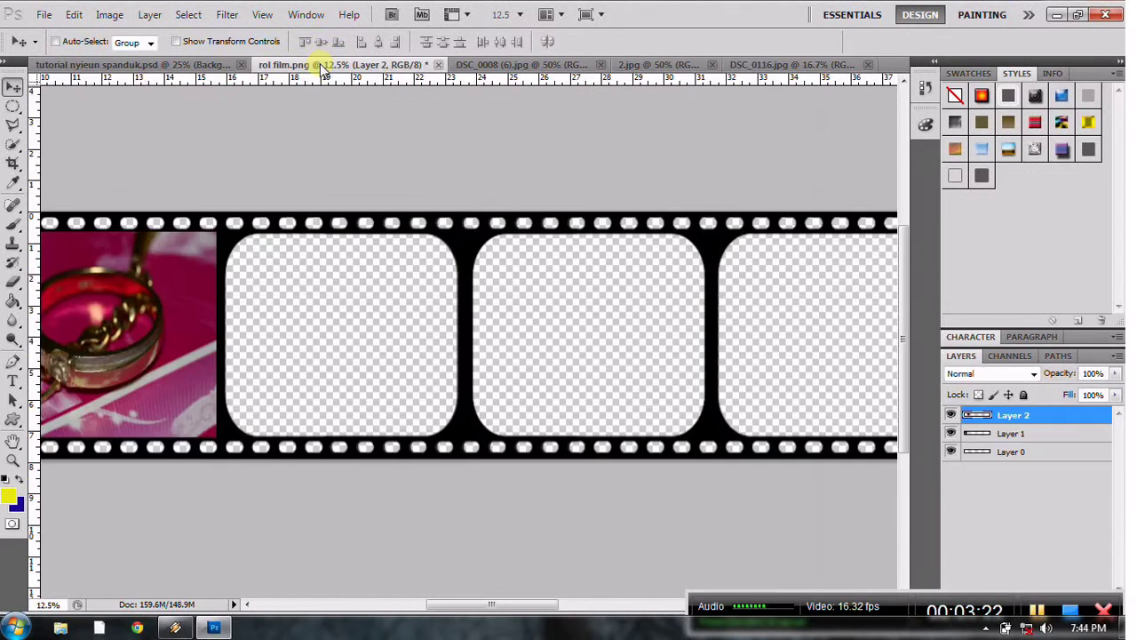
{"action": "left_click", "coordinate": [74, 15]}
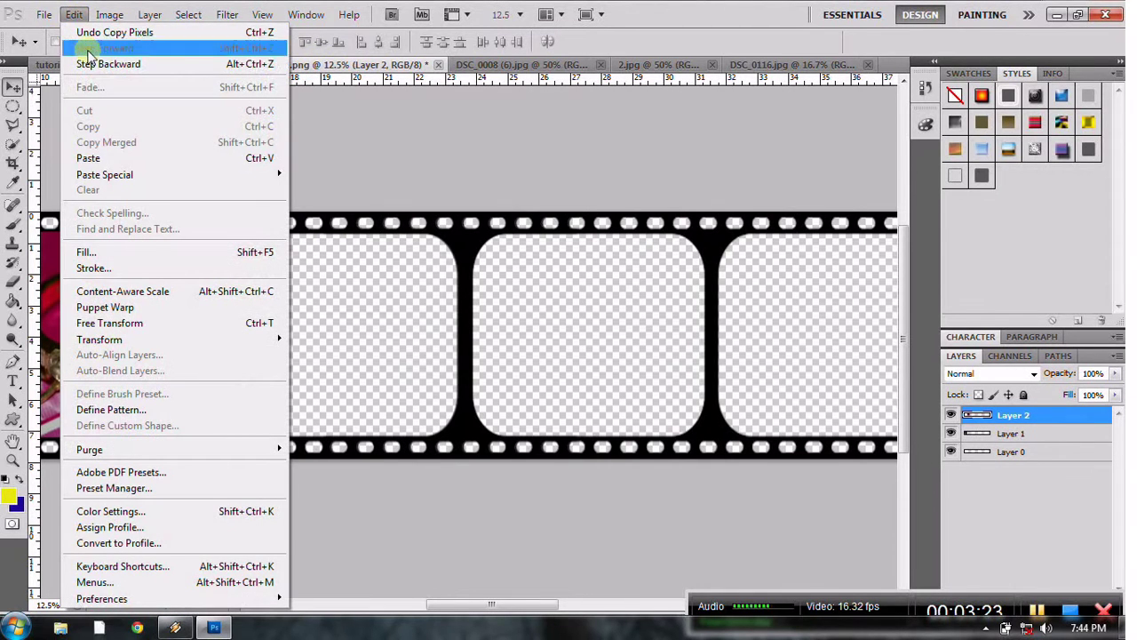
{"action": "left_click", "coordinate": [107, 156]}
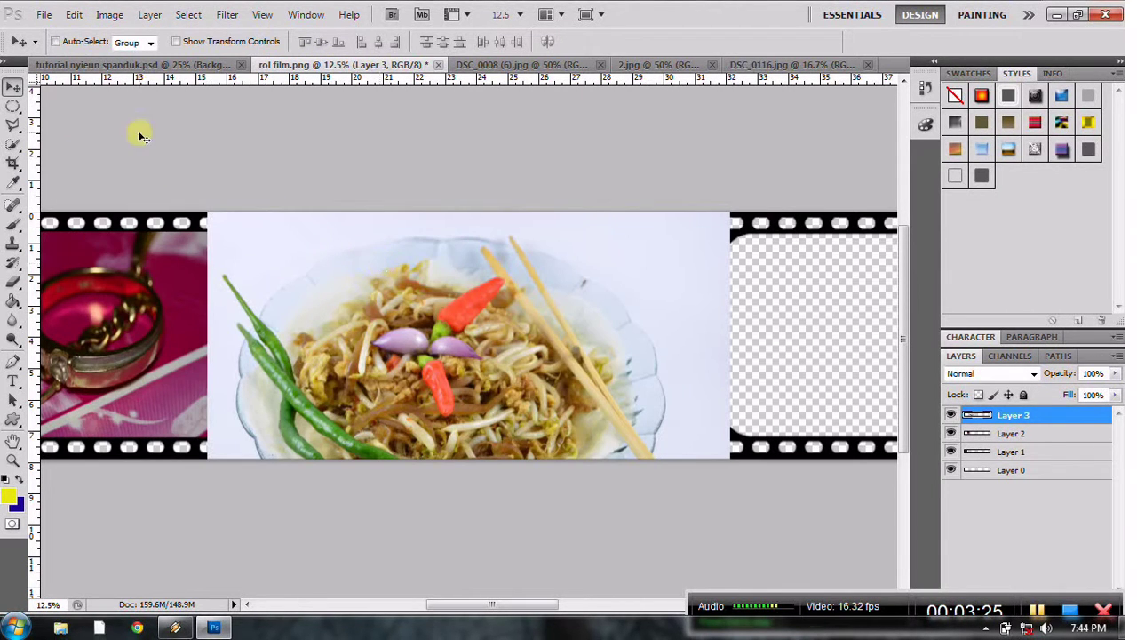
{"action": "left_click", "coordinate": [75, 15]}
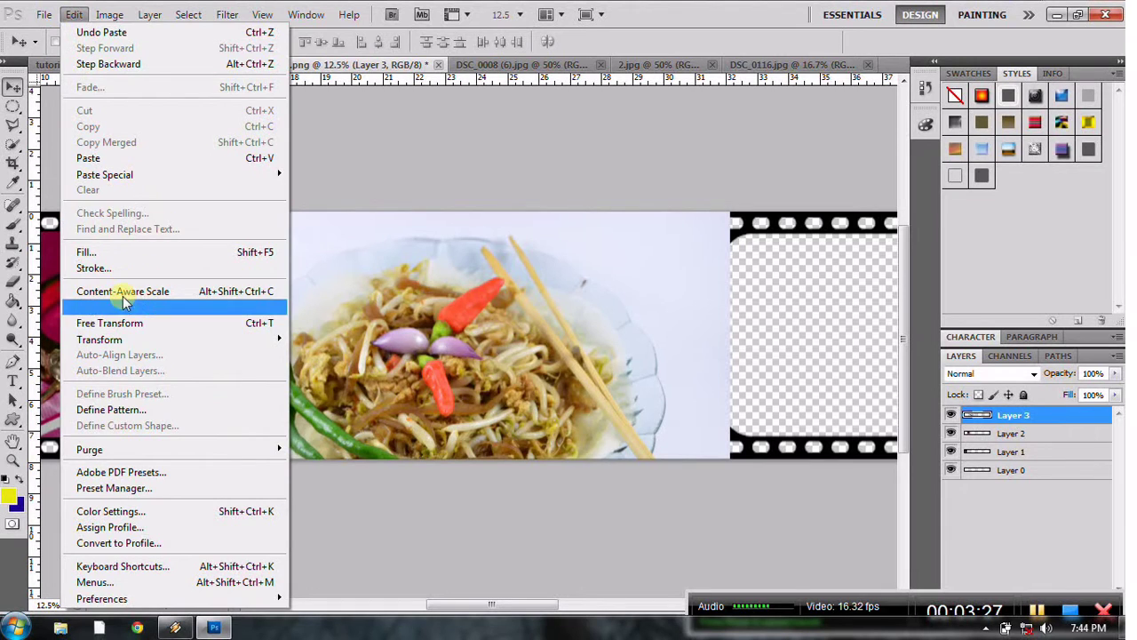
- Free-transform the noodle photo to fit the frame beside the ring photo, then apply
{"action": "left_click", "coordinate": [108, 322]}
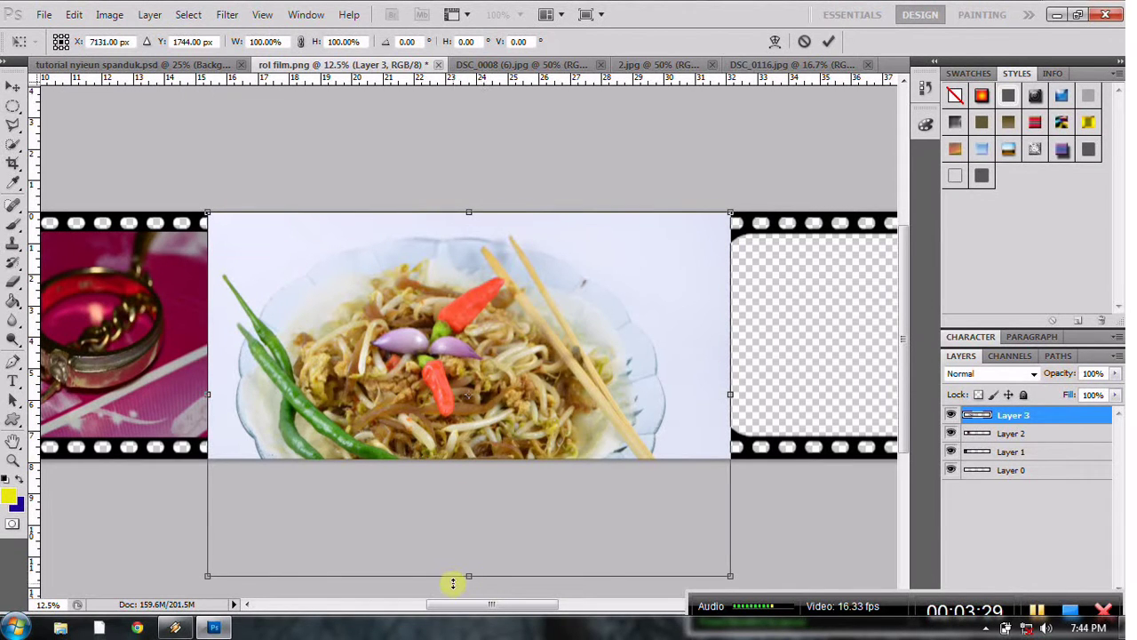
{"action": "left_click_drag", "start_coordinate": [468, 577], "coordinate": [427, 435]}
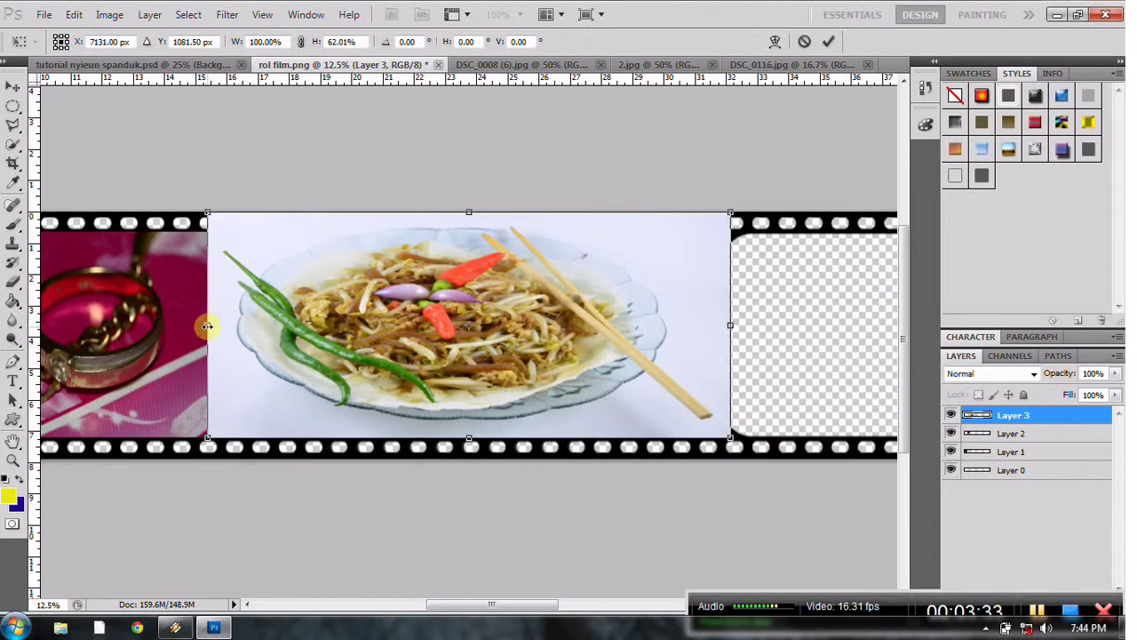
{"action": "left_click_drag", "start_coordinate": [206, 326], "coordinate": [224, 328]}
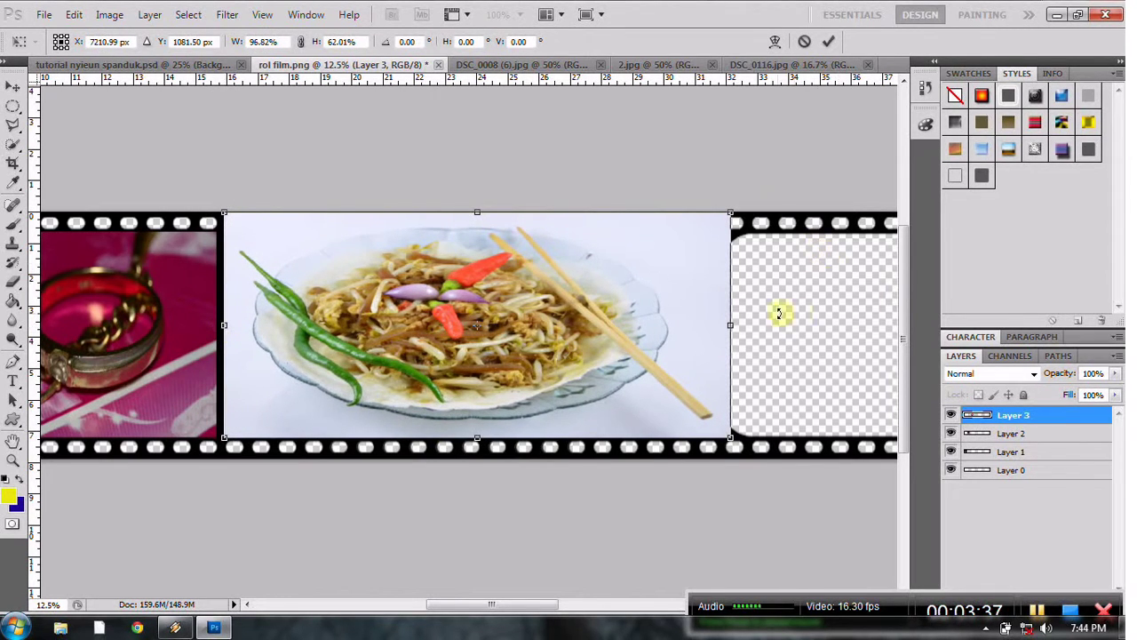
{"action": "mouse_move", "coordinate": [737, 318]}
{"action": "left_mouse_down"}
{"action": "mouse_move", "coordinate": [415, 334]}
{"action": "mouse_move", "coordinate": [468, 340]}
{"action": "left_mouse_up"}
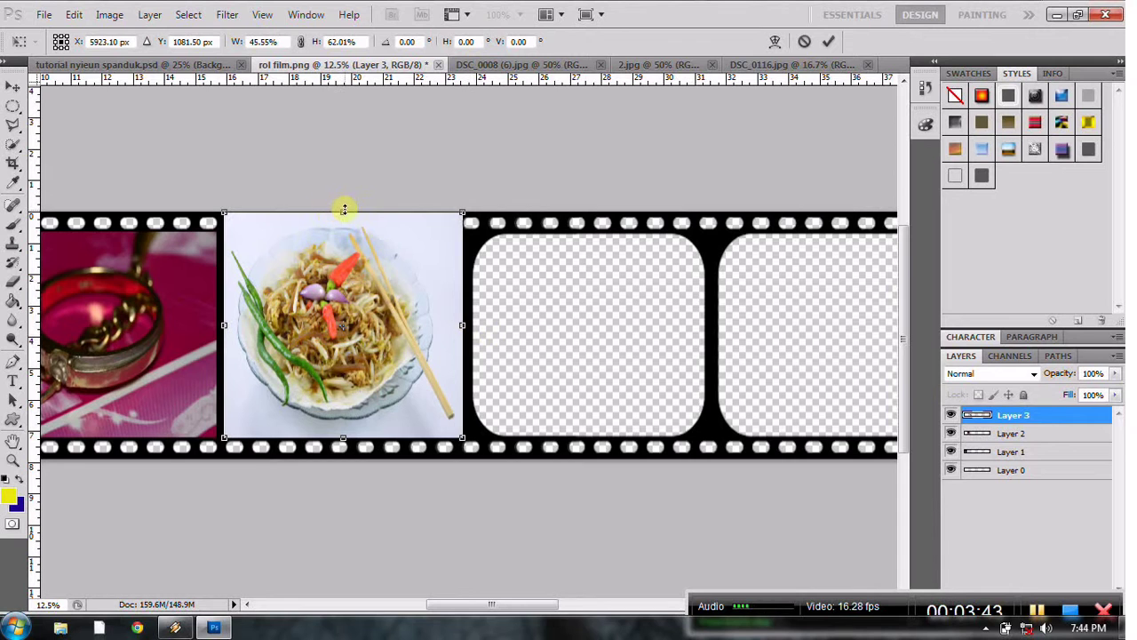
{"action": "left_click_drag", "start_coordinate": [343, 214], "coordinate": [340, 230]}
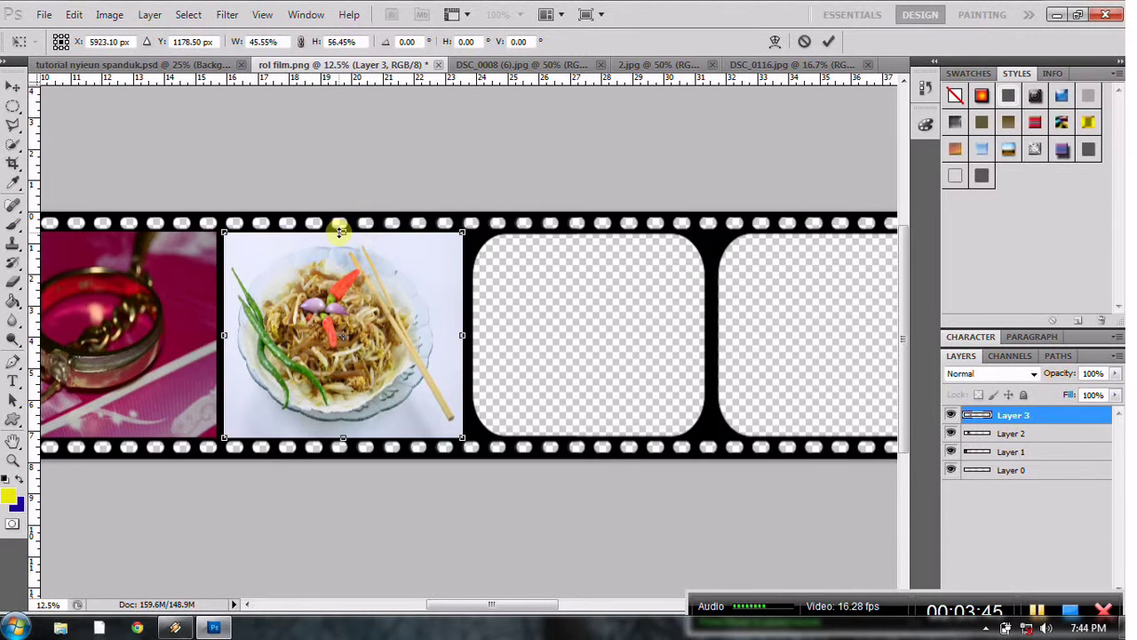
{"action": "left_click", "coordinate": [12, 86]}
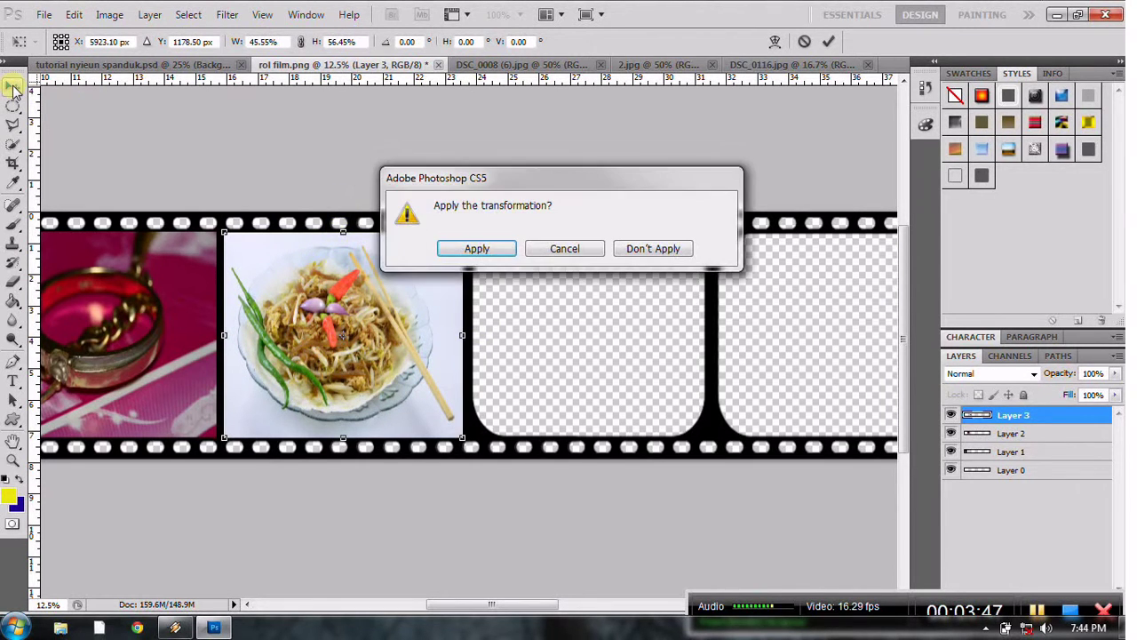
{"action": "left_click", "coordinate": [477, 248]}
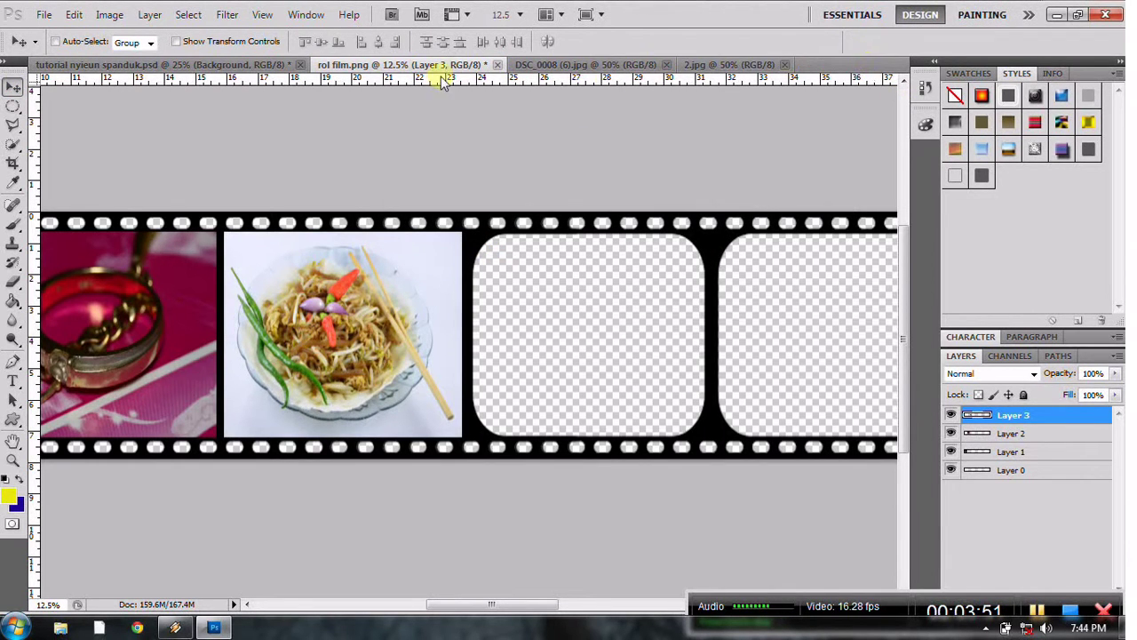
- Close the 2.jpg and DSC_0008 source photo documents
{"action": "left_click", "coordinate": [721, 64]}
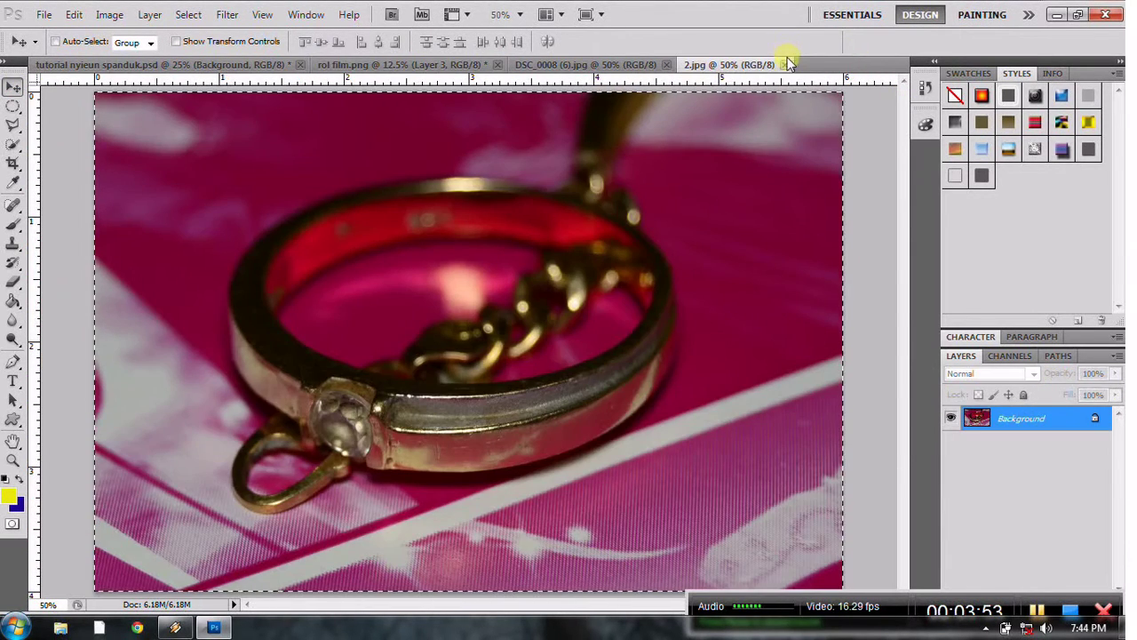
{"action": "left_click", "coordinate": [786, 65]}
{"action": "left_click", "coordinate": [600, 68]}
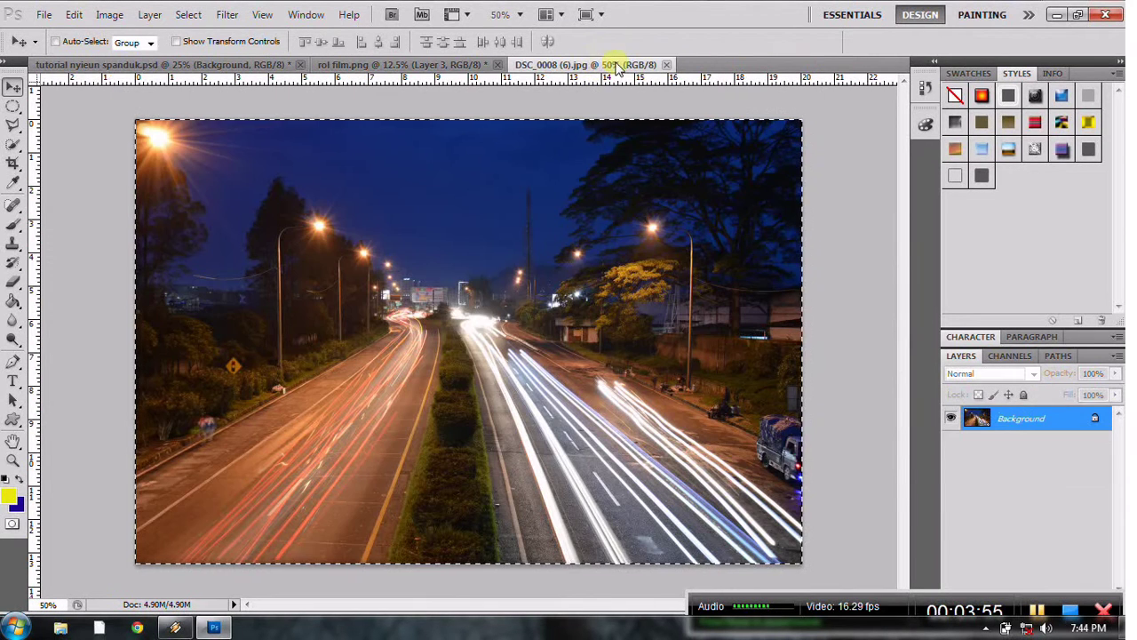
{"action": "left_click", "coordinate": [666, 65]}
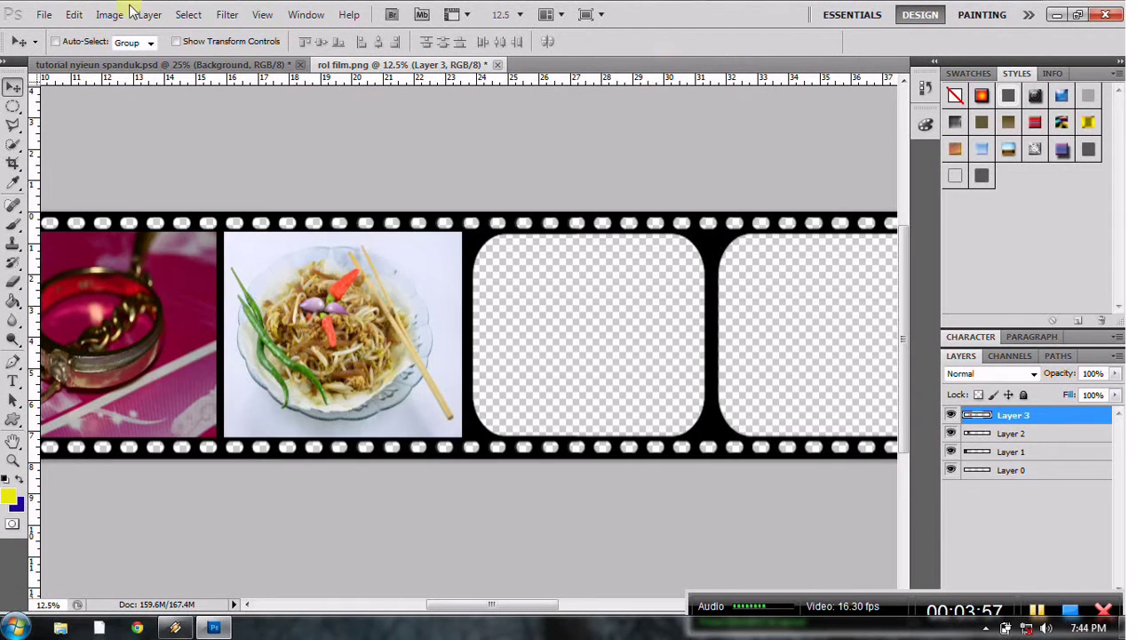
- Open the DSC_0118 meatball-soup photo
{"action": "left_click", "coordinate": [43, 15]}
{"action": "left_click", "coordinate": [53, 46]}
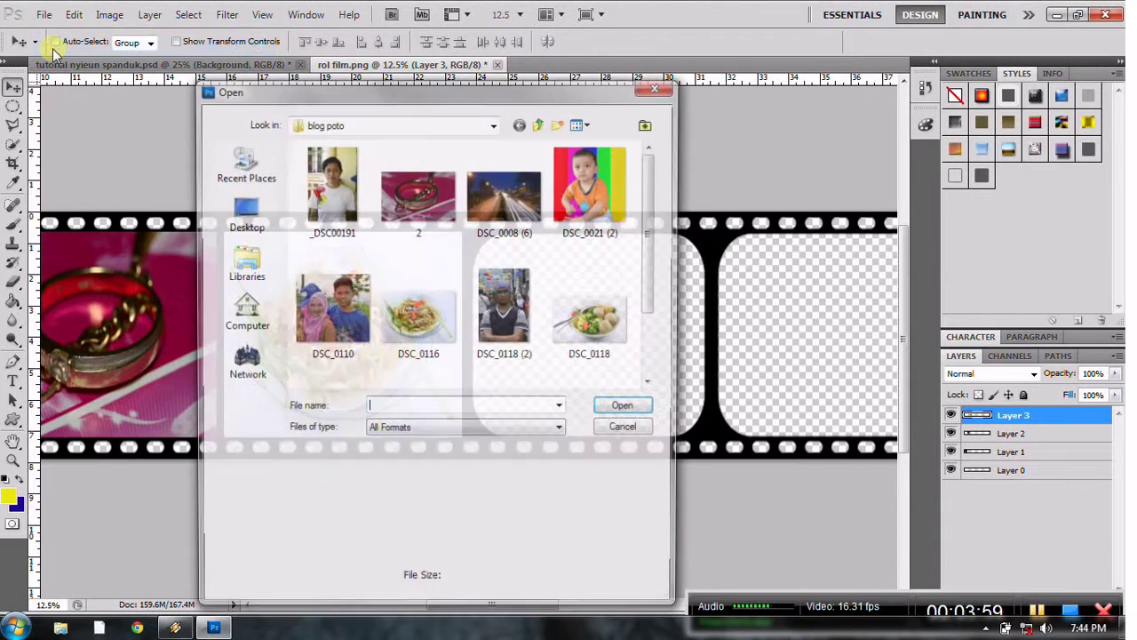
{"action": "left_click", "coordinate": [592, 311]}
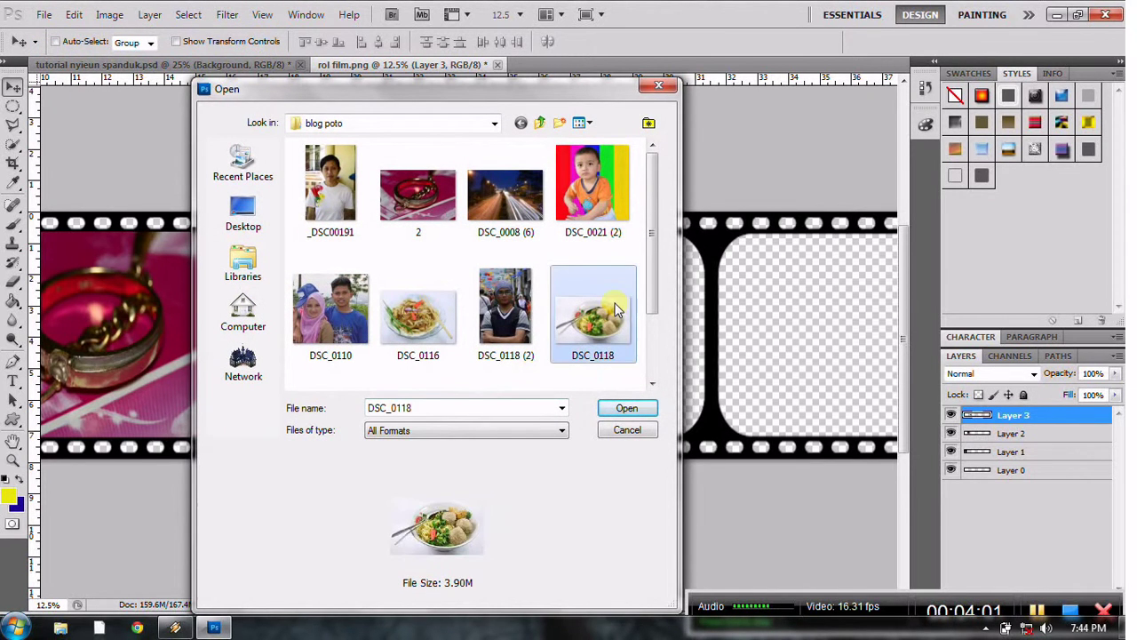
{"action": "left_click", "coordinate": [616, 407]}
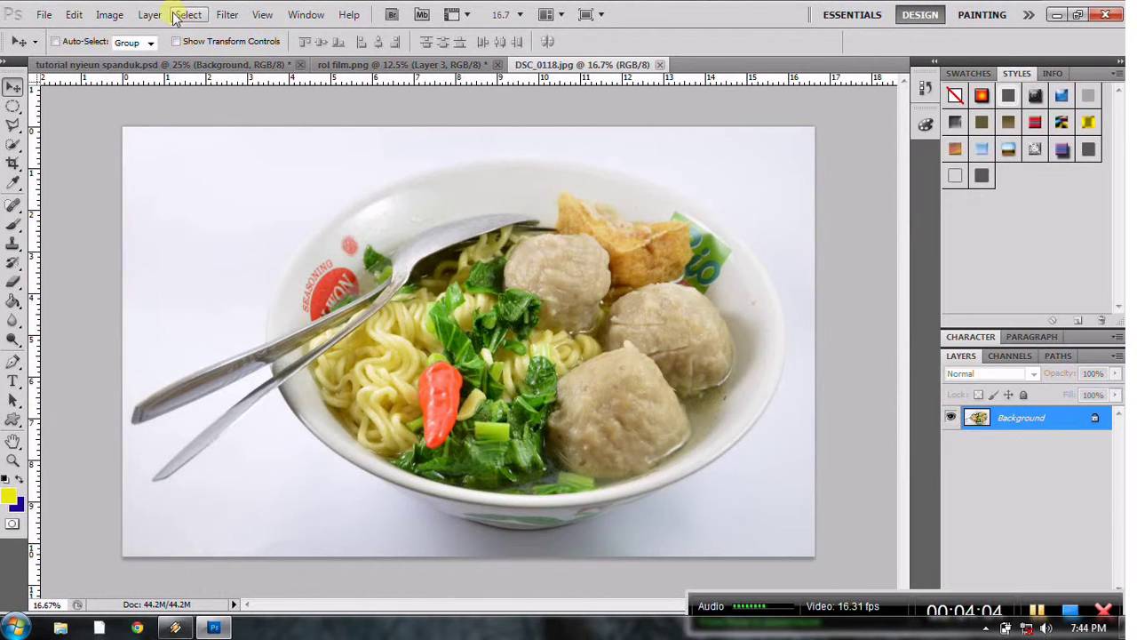
- Copy the entire meatball photo and return to the rol film.png document
{"action": "left_click", "coordinate": [185, 15]}
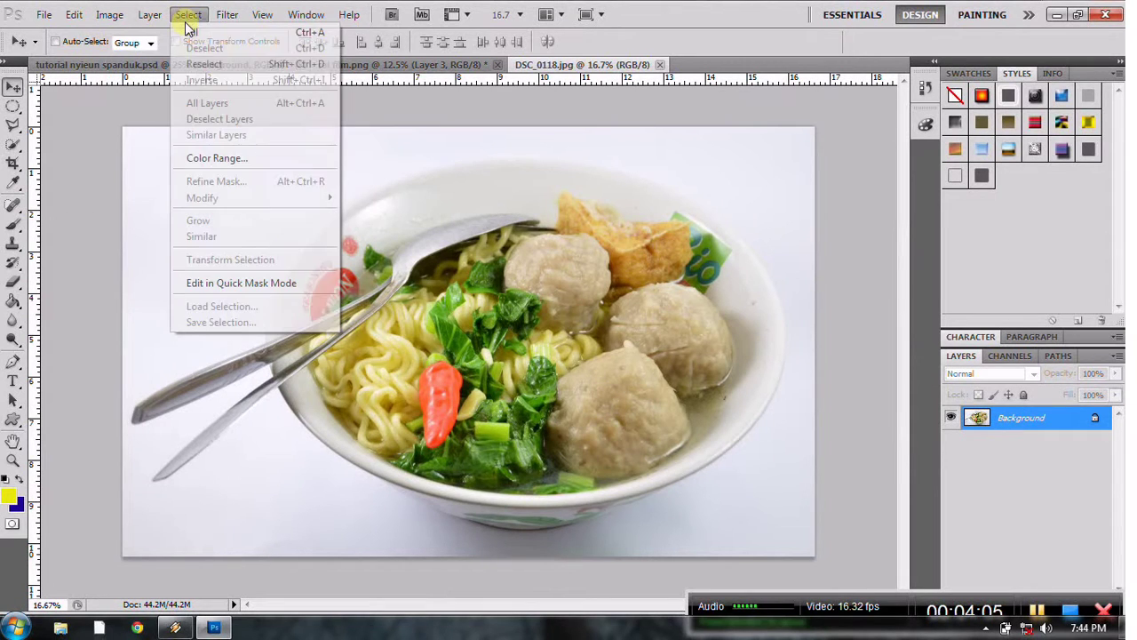
{"action": "left_click", "coordinate": [185, 34]}
{"action": "left_click", "coordinate": [74, 15]}
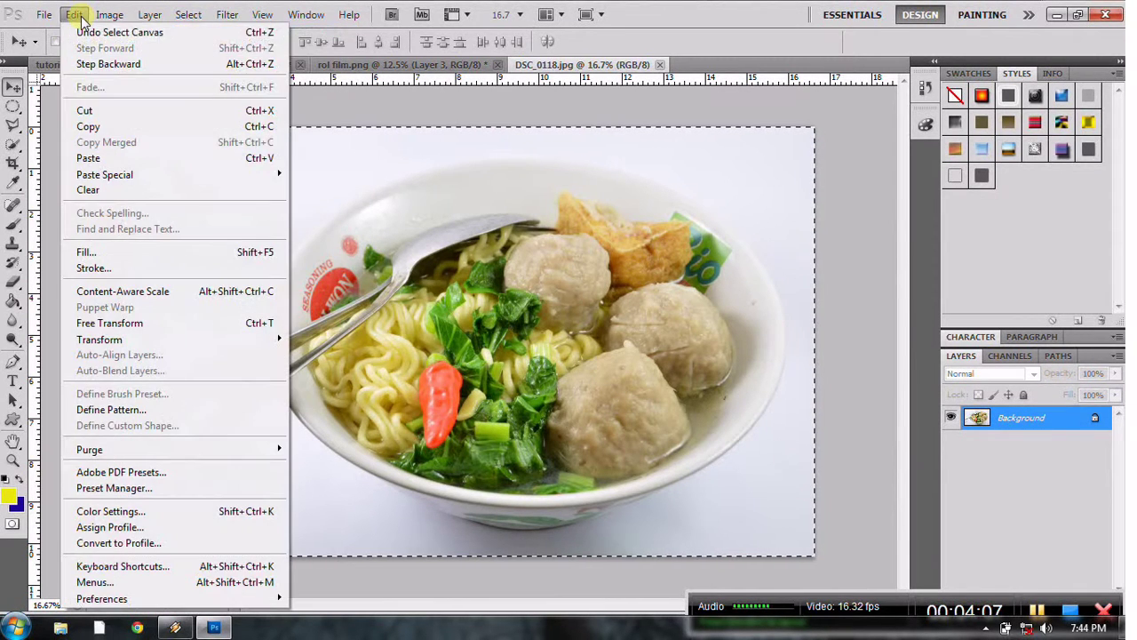
{"action": "left_click", "coordinate": [89, 125]}
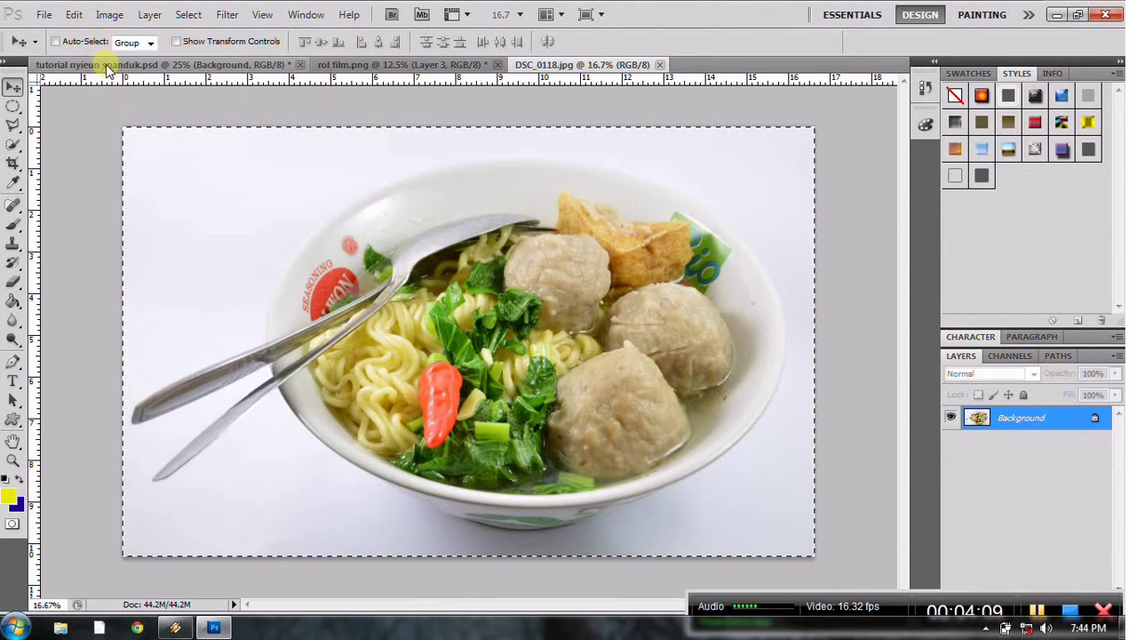
{"action": "left_click", "coordinate": [106, 65]}
{"action": "left_click", "coordinate": [346, 65]}
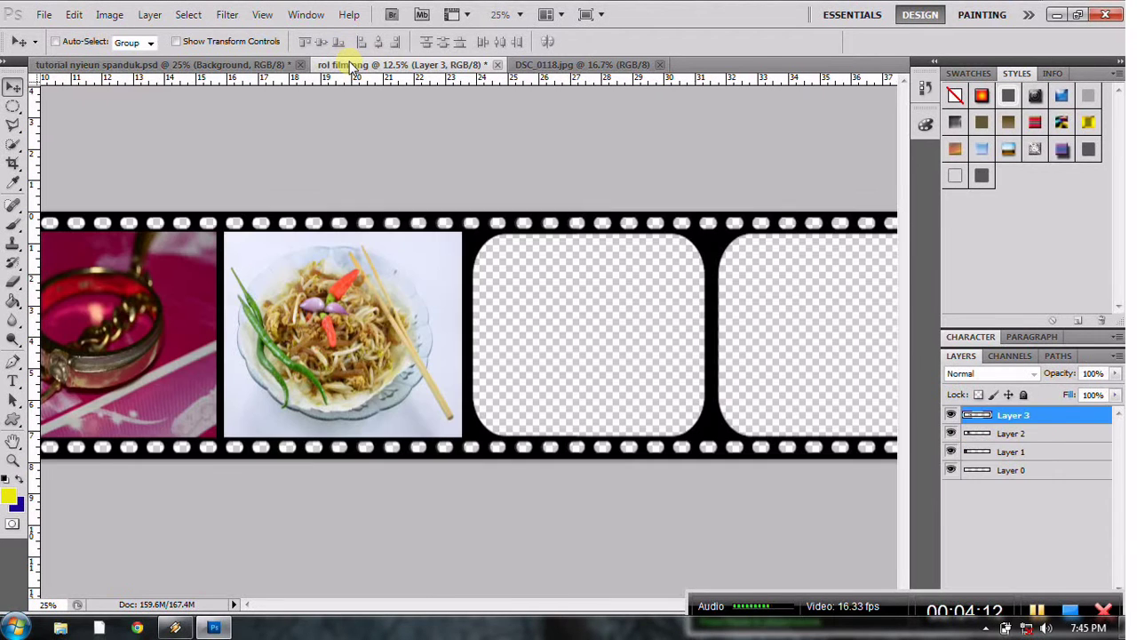
- Paste the meatball photo as Layer 4 and free-transform it into the next film-strip frame
{"action": "left_click", "coordinate": [75, 15]}
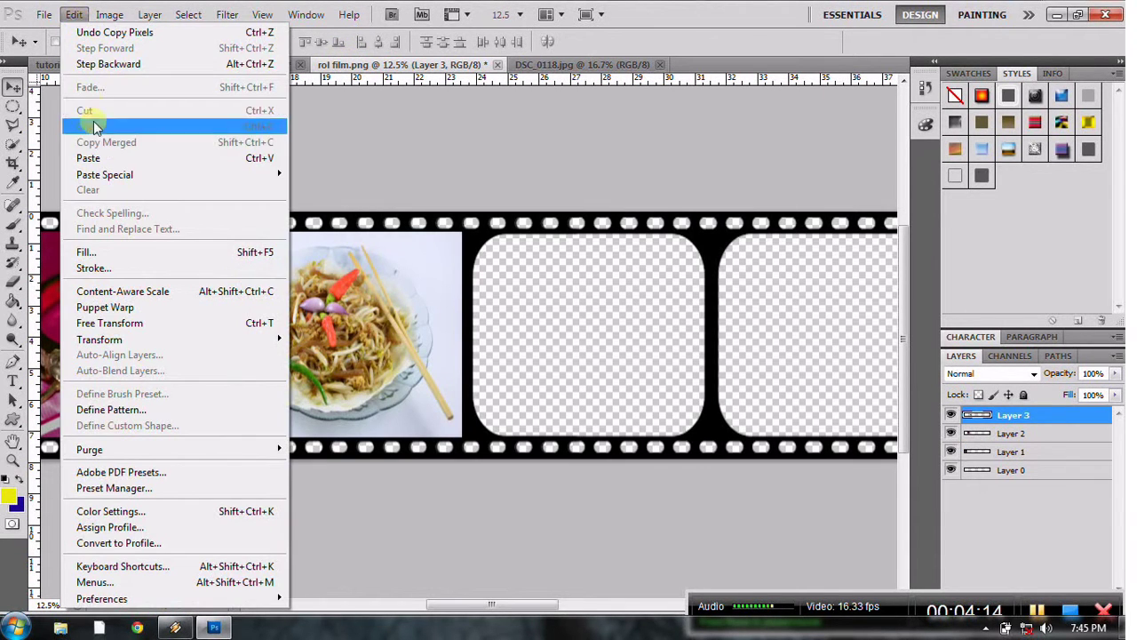
{"action": "left_click", "coordinate": [98, 158]}
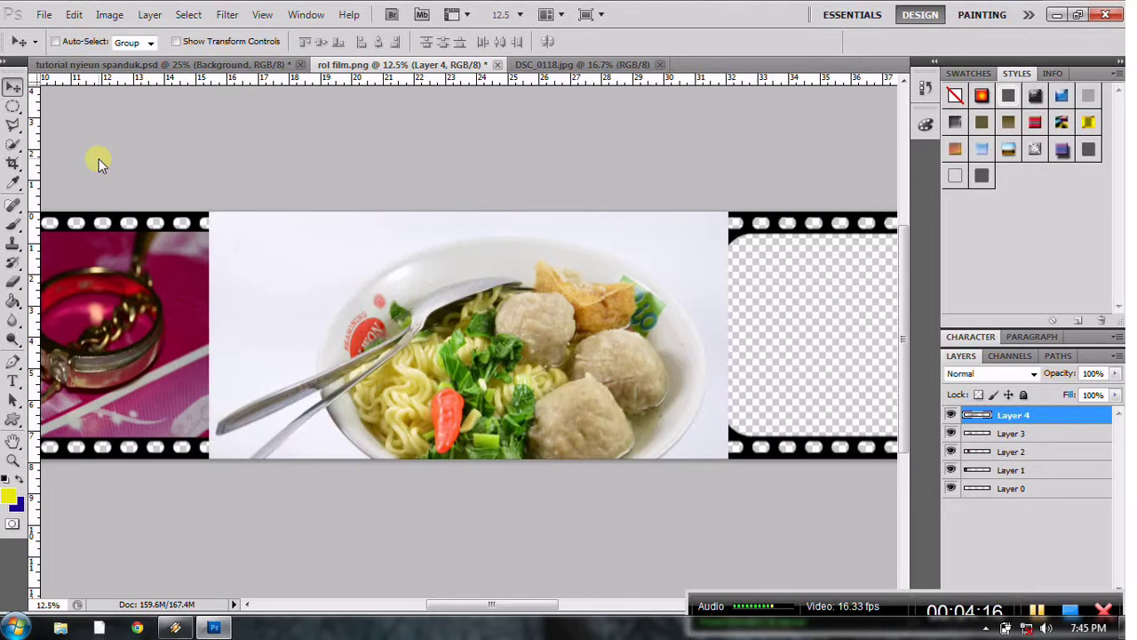
{"action": "left_click", "coordinate": [75, 15]}
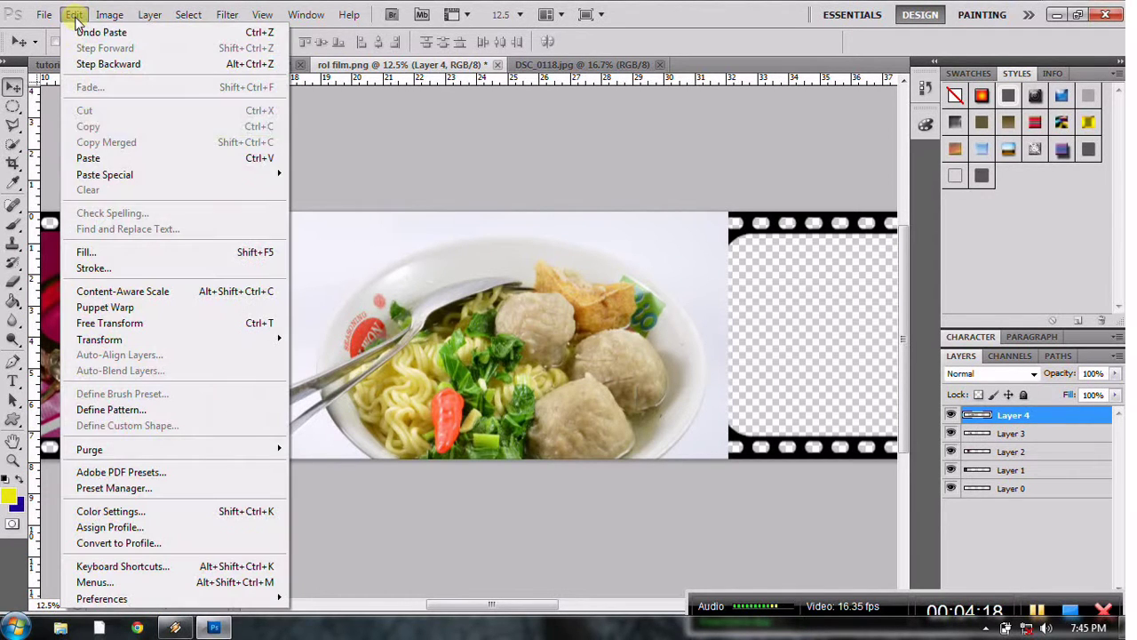
{"action": "left_click", "coordinate": [105, 325]}
{"action": "left_click_drag", "start_coordinate": [208, 377], "coordinate": [471, 374]}
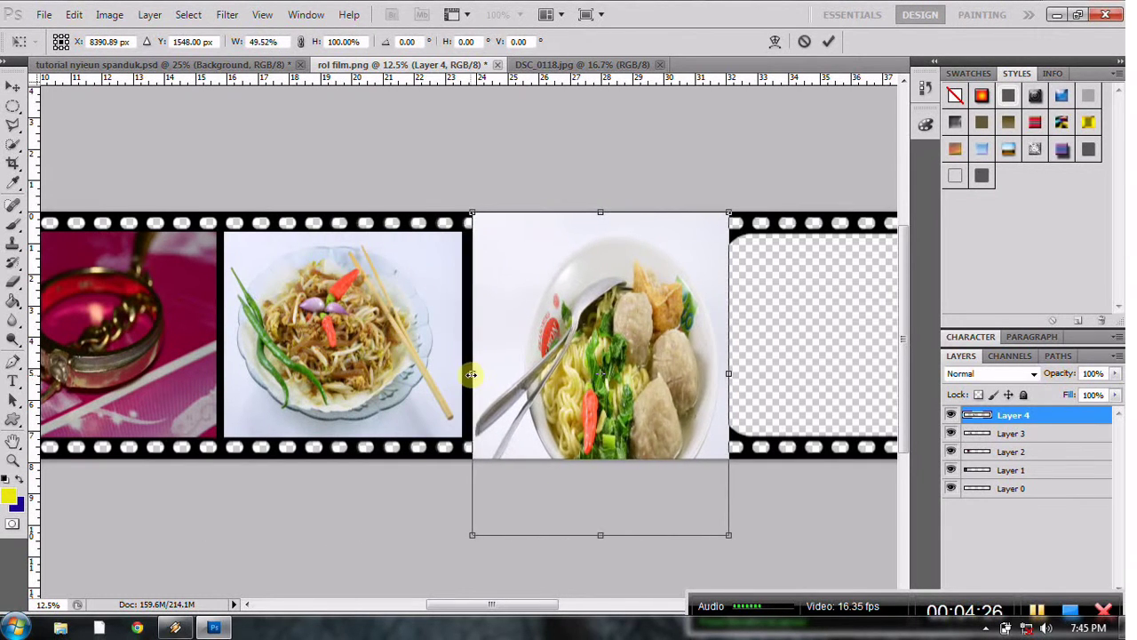
{"action": "left_click_drag", "start_coordinate": [599, 224], "coordinate": [596, 234]}
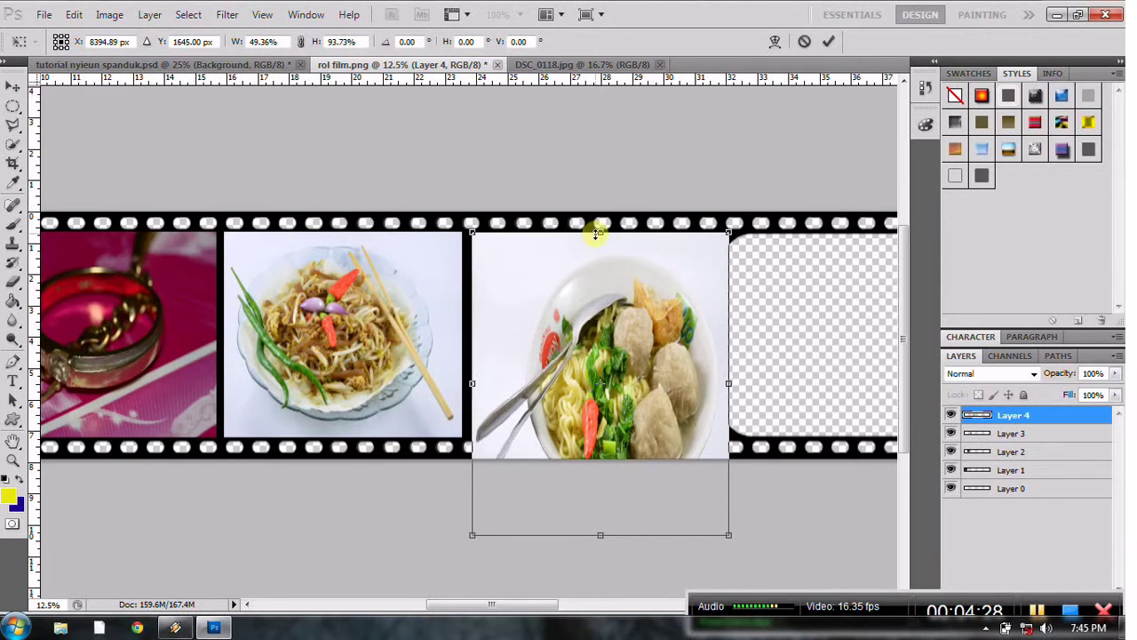
{"action": "left_click_drag", "start_coordinate": [730, 381], "coordinate": [714, 382]}
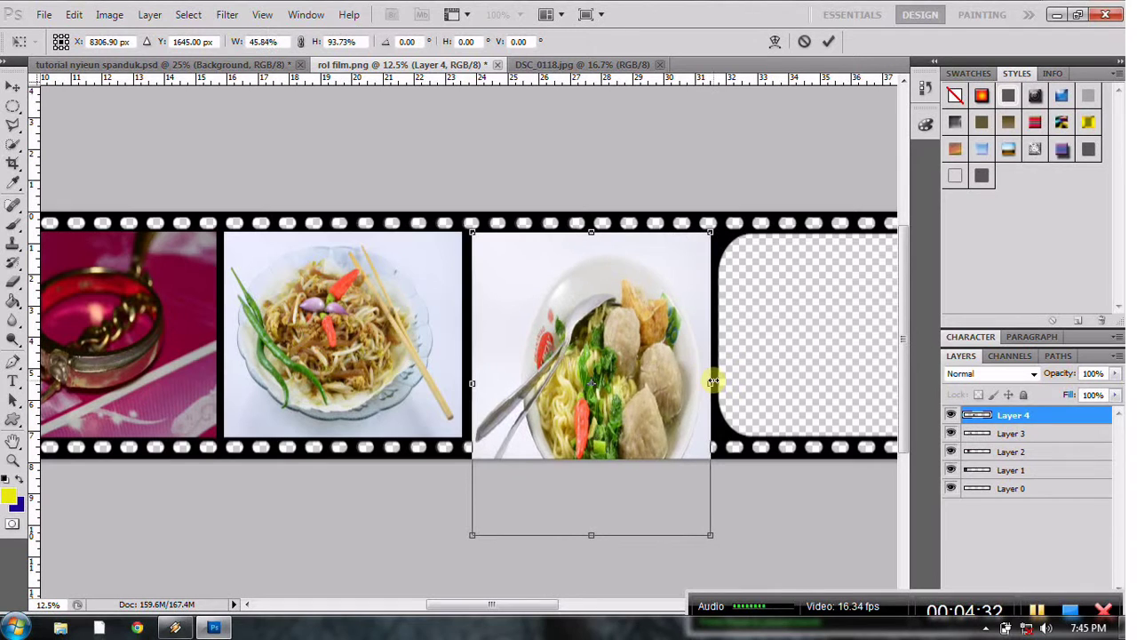
{"action": "left_click_drag", "start_coordinate": [595, 532], "coordinate": [594, 433]}
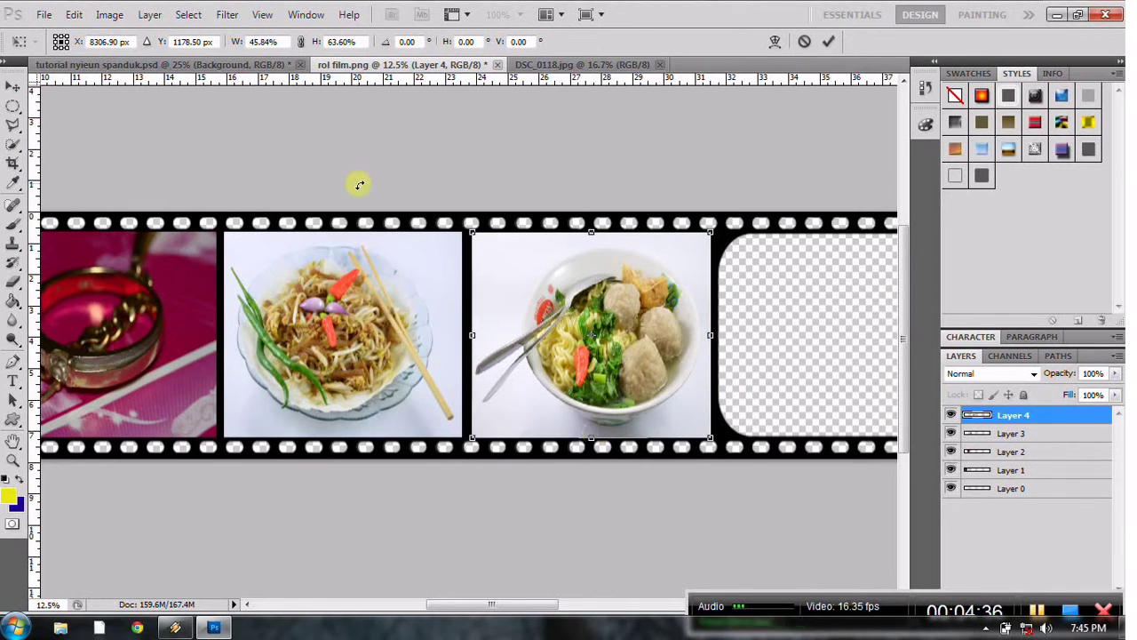
{"action": "left_click", "coordinate": [13, 86]}
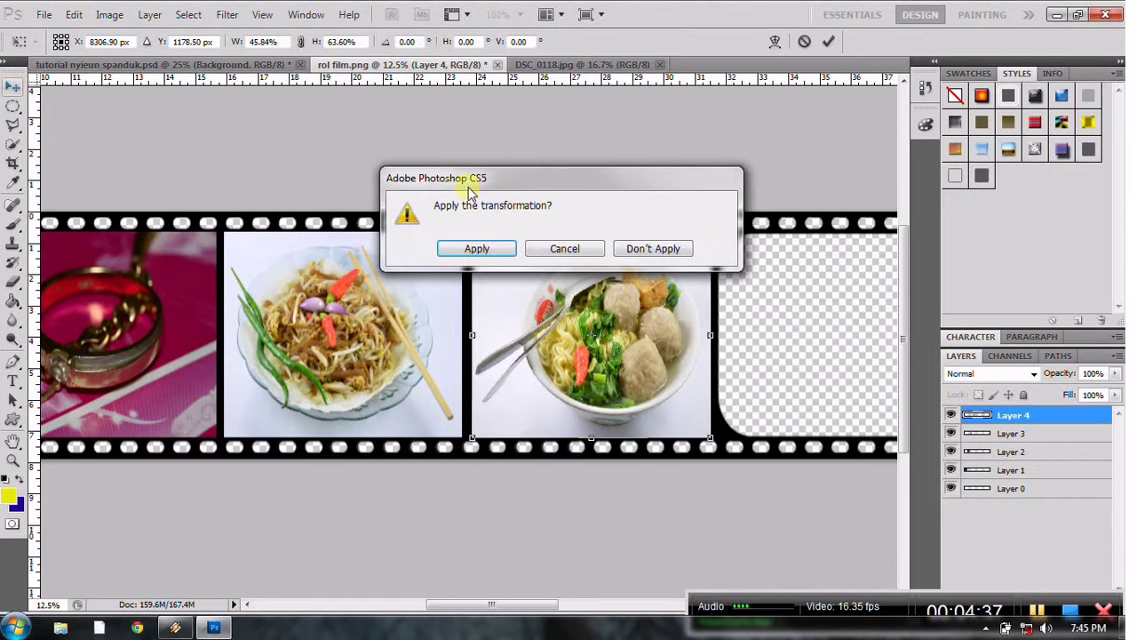
{"action": "left_click", "coordinate": [476, 248]}
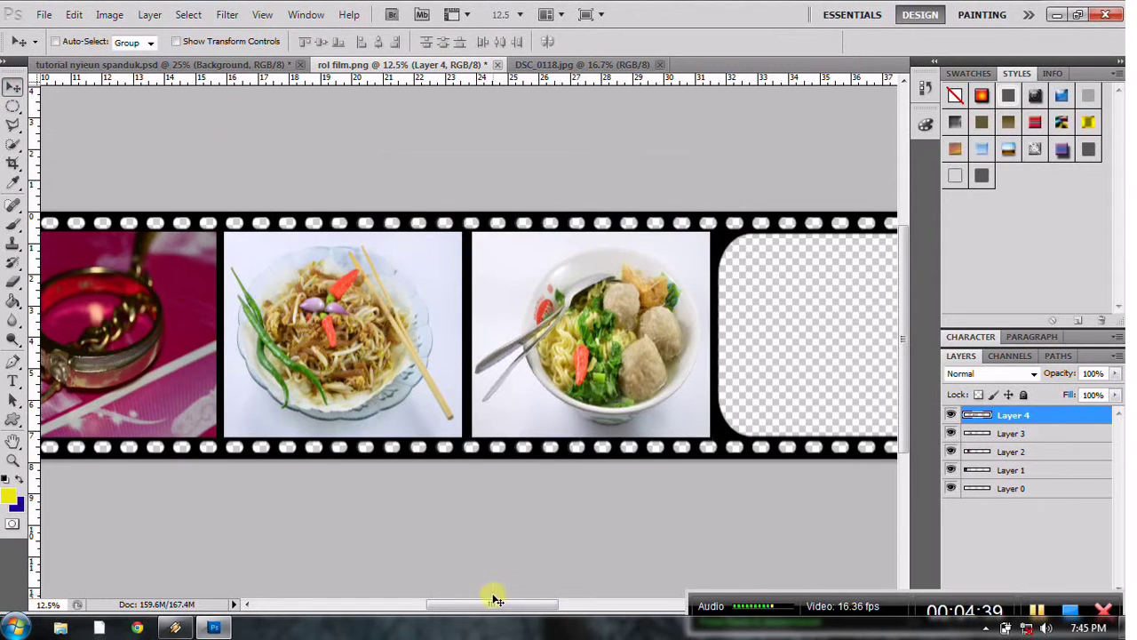
{"action": "left_click_drag", "start_coordinate": [487, 605], "coordinate": [549, 602]}
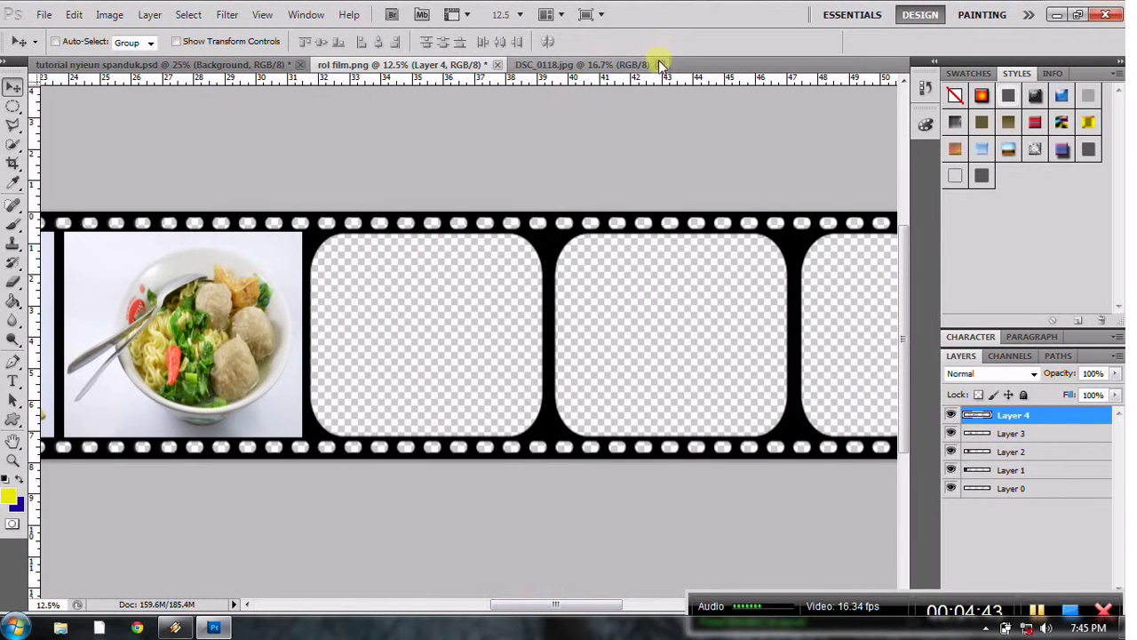
- Close DSC_0118.jpg and open the butterfly photo DSC_0200
{"action": "left_click", "coordinate": [660, 65]}
{"action": "left_click", "coordinate": [46, 16]}
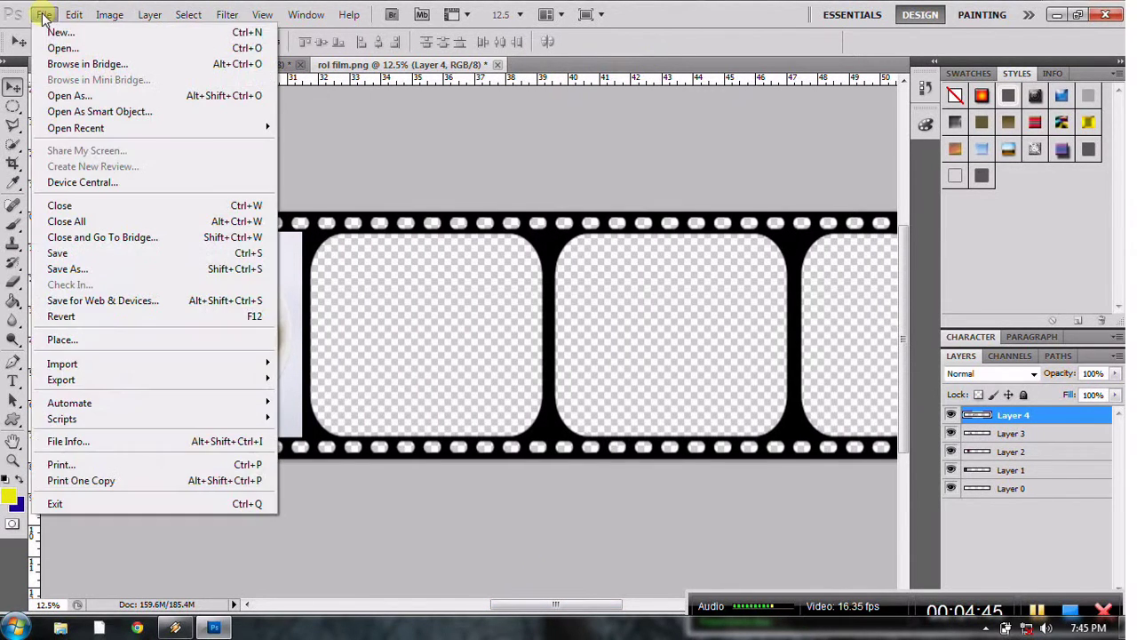
{"action": "left_click", "coordinate": [54, 49]}
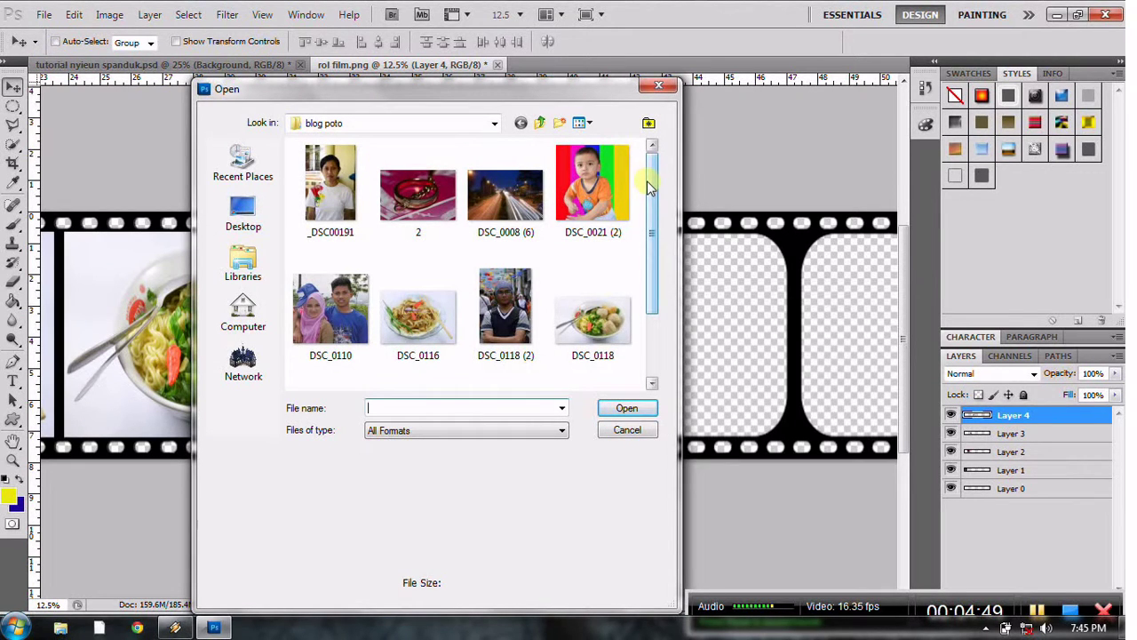
{"action": "mouse_move", "coordinate": [650, 183]}
{"action": "left_mouse_down"}
{"action": "mouse_move", "coordinate": [638, 274]}
{"action": "mouse_move", "coordinate": [631, 184]}
{"action": "mouse_move", "coordinate": [627, 279]}
{"action": "left_mouse_up"}
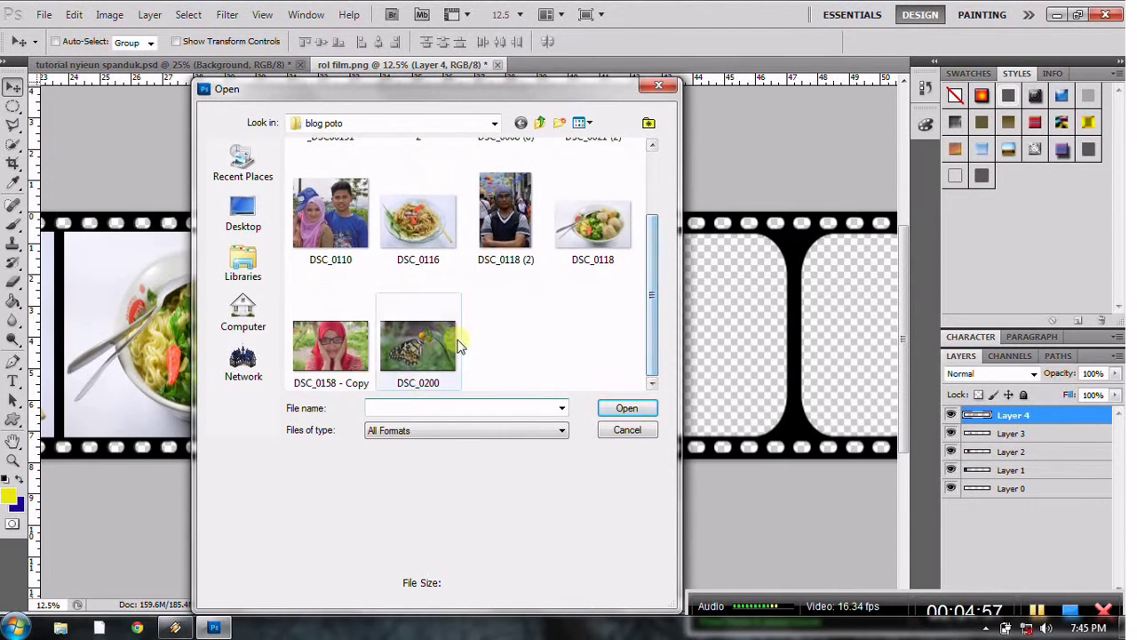
{"action": "left_click", "coordinate": [410, 360]}
{"action": "left_click", "coordinate": [626, 408]}
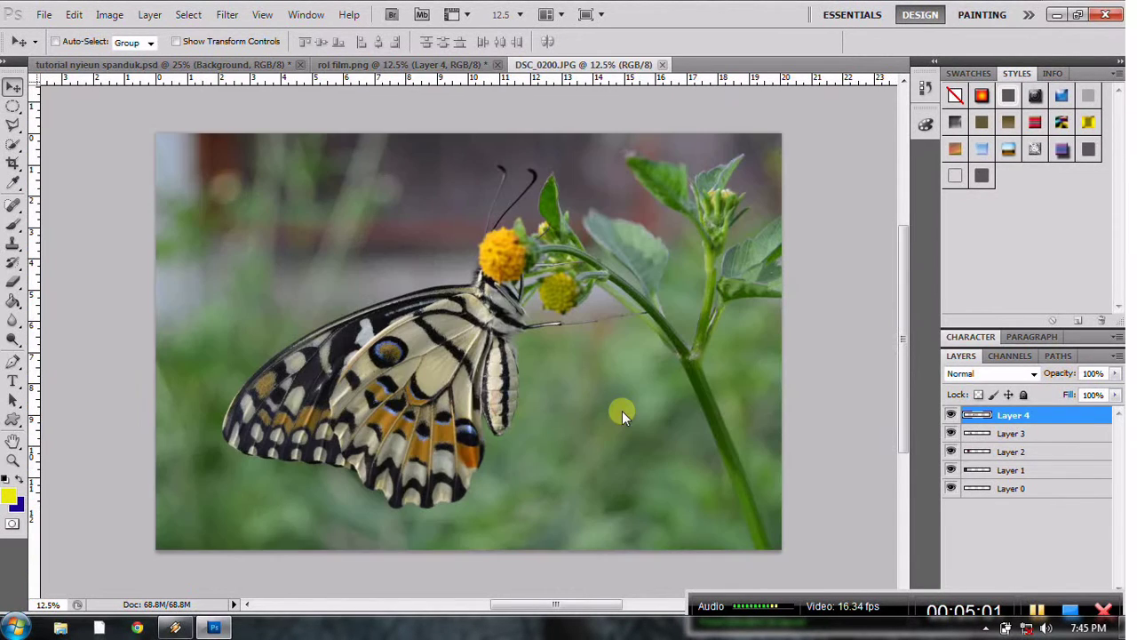
- Select and copy the whole butterfly image
{"action": "left_click", "coordinate": [194, 15]}
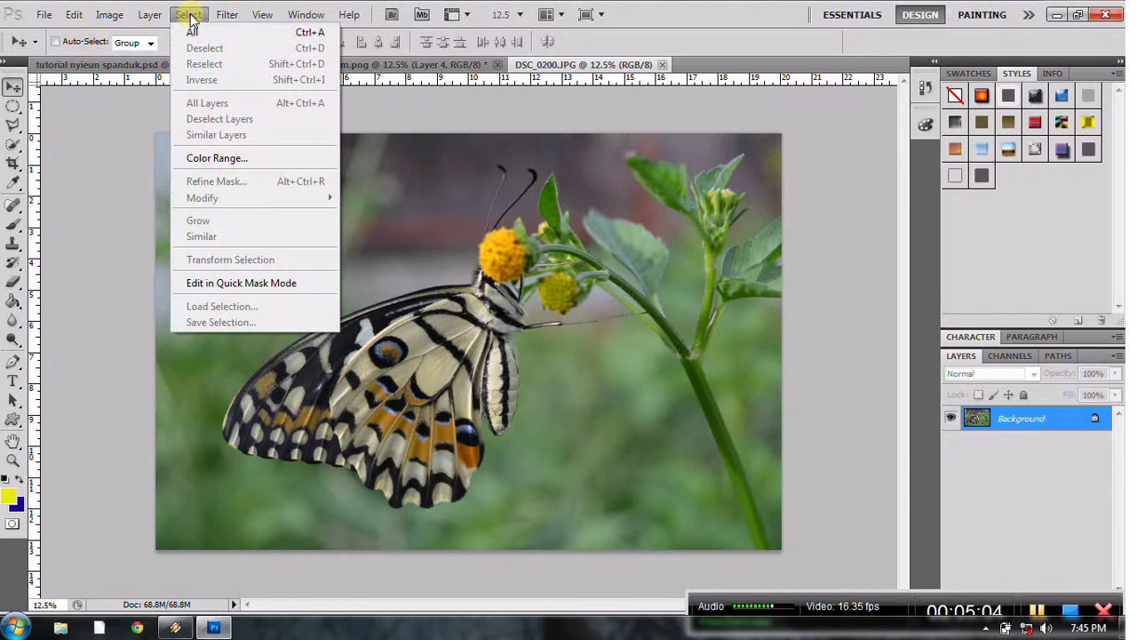
{"action": "left_click", "coordinate": [74, 16]}
{"action": "left_click", "coordinate": [100, 127]}
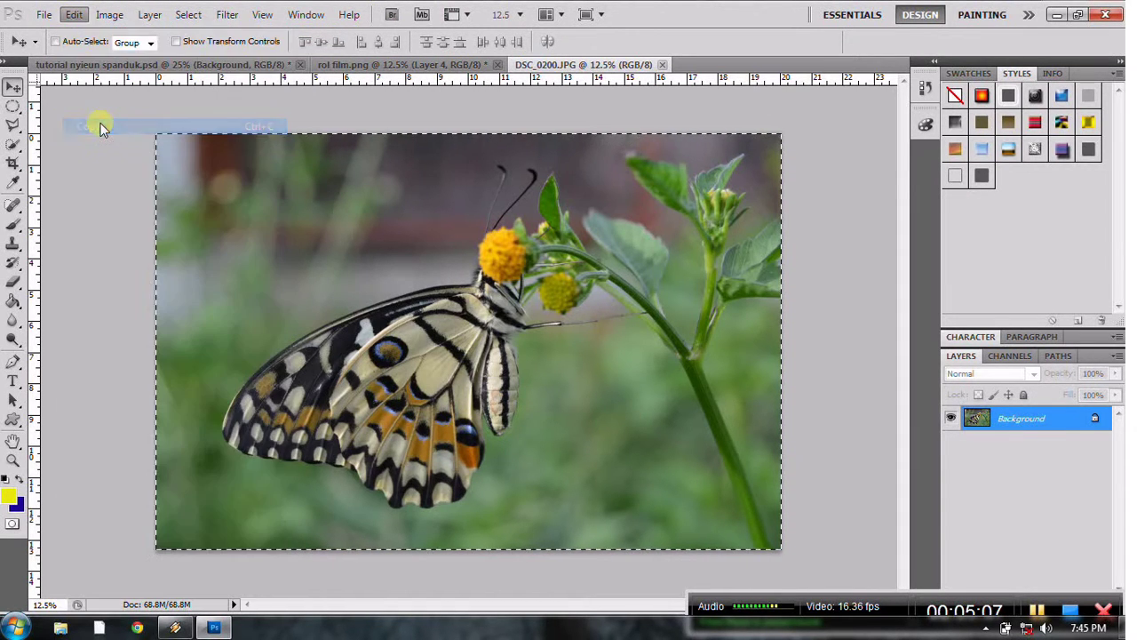
- Paste the butterfly photo into rol film.png as Layer 5
{"action": "left_click", "coordinate": [351, 65]}
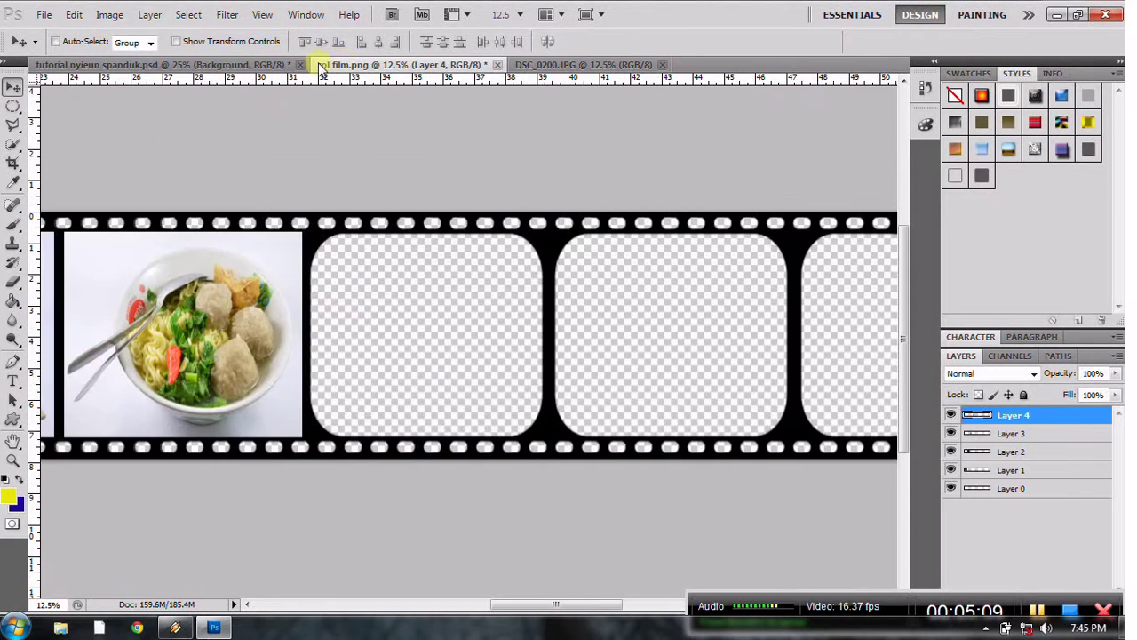
{"action": "left_click", "coordinate": [75, 16]}
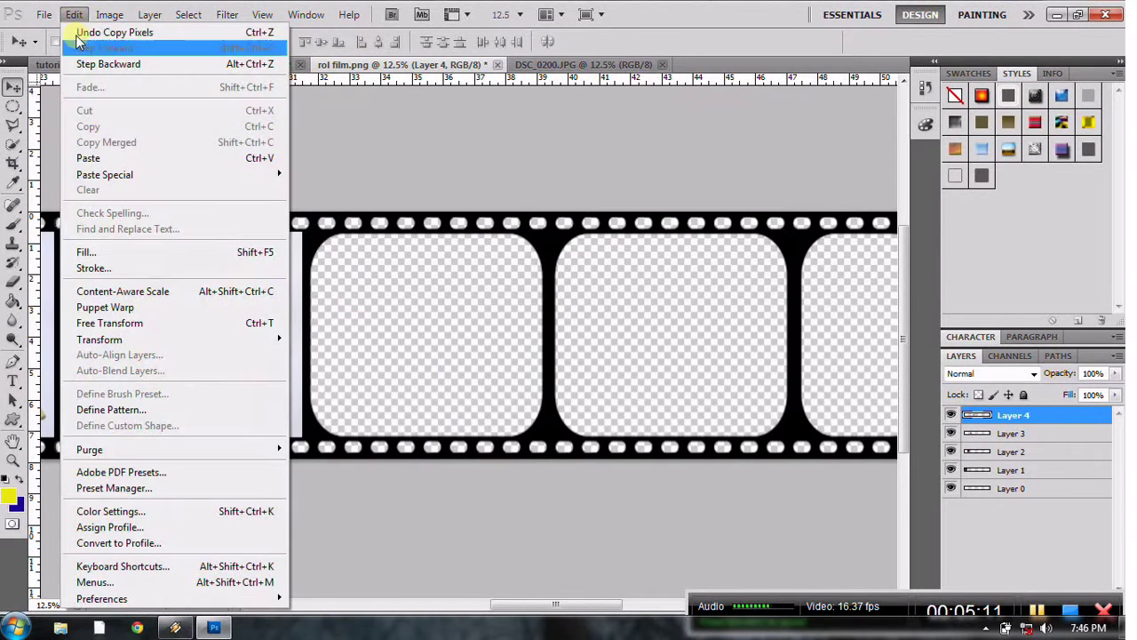
{"action": "left_click", "coordinate": [90, 163]}
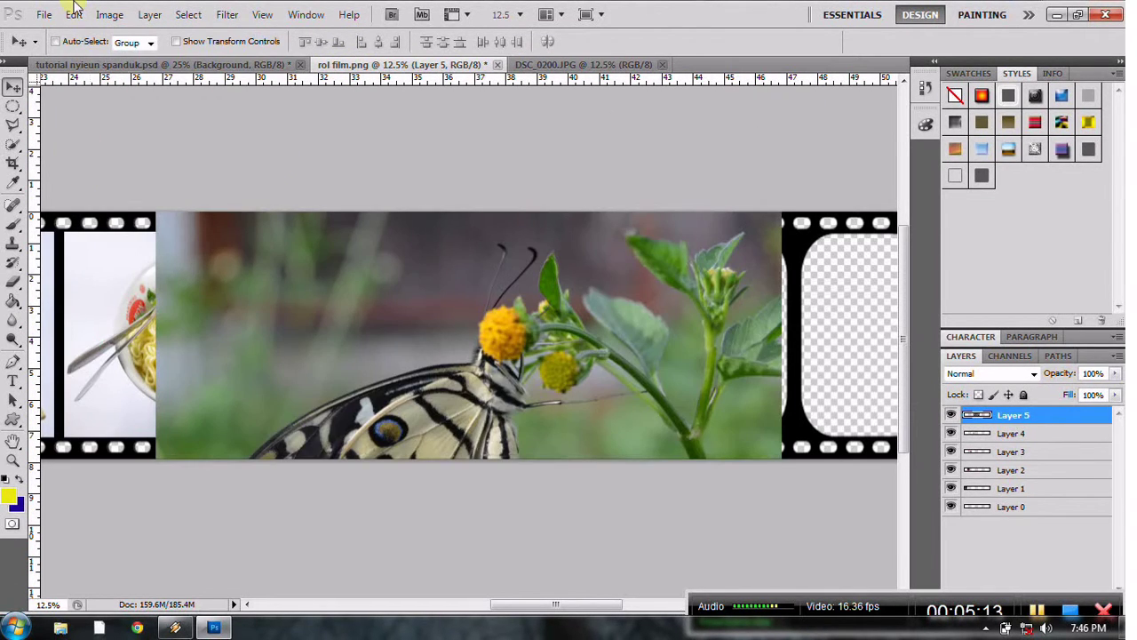
- Free-transform the butterfly photo to fit the empty frame beside the noodle bowl
{"action": "left_click", "coordinate": [75, 16]}
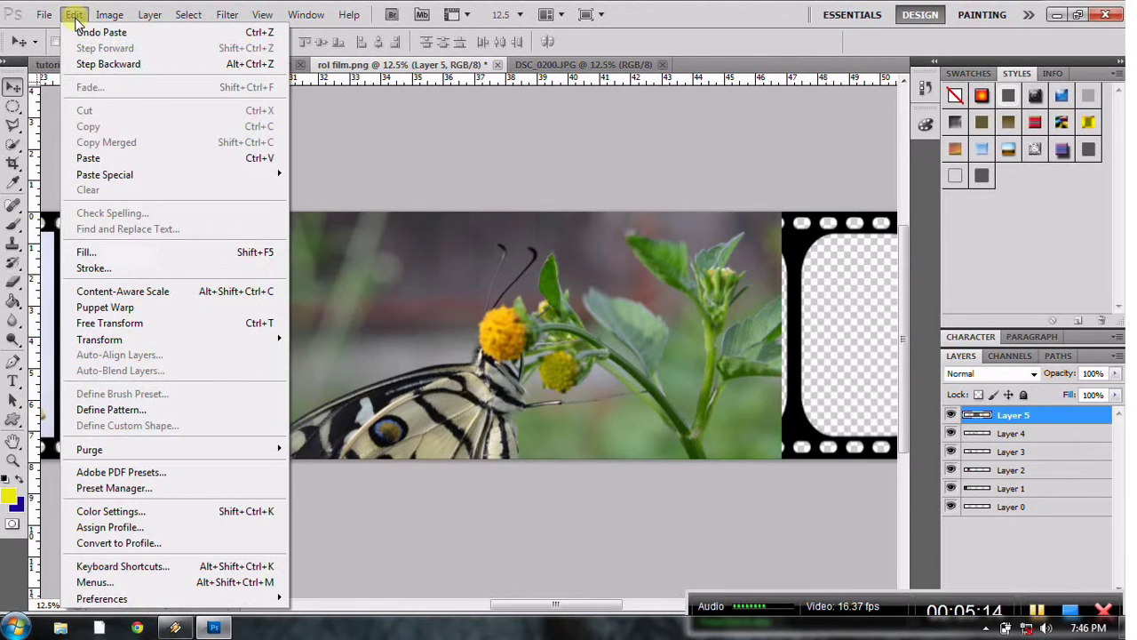
{"action": "left_click", "coordinate": [109, 324]}
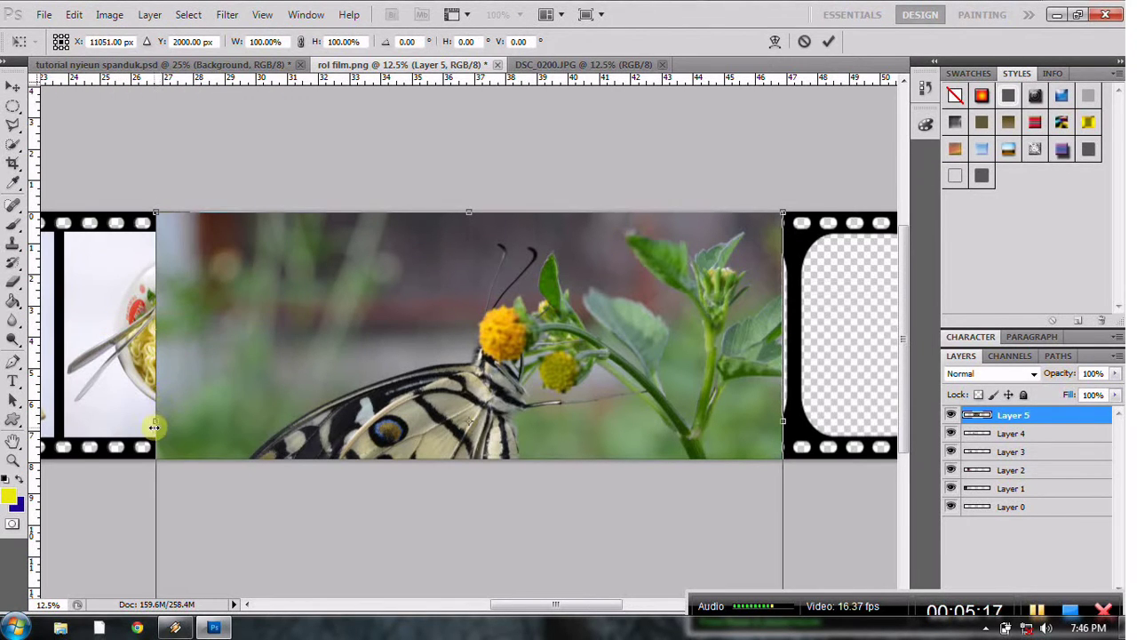
{"action": "left_click_drag", "start_coordinate": [156, 426], "coordinate": [312, 426]}
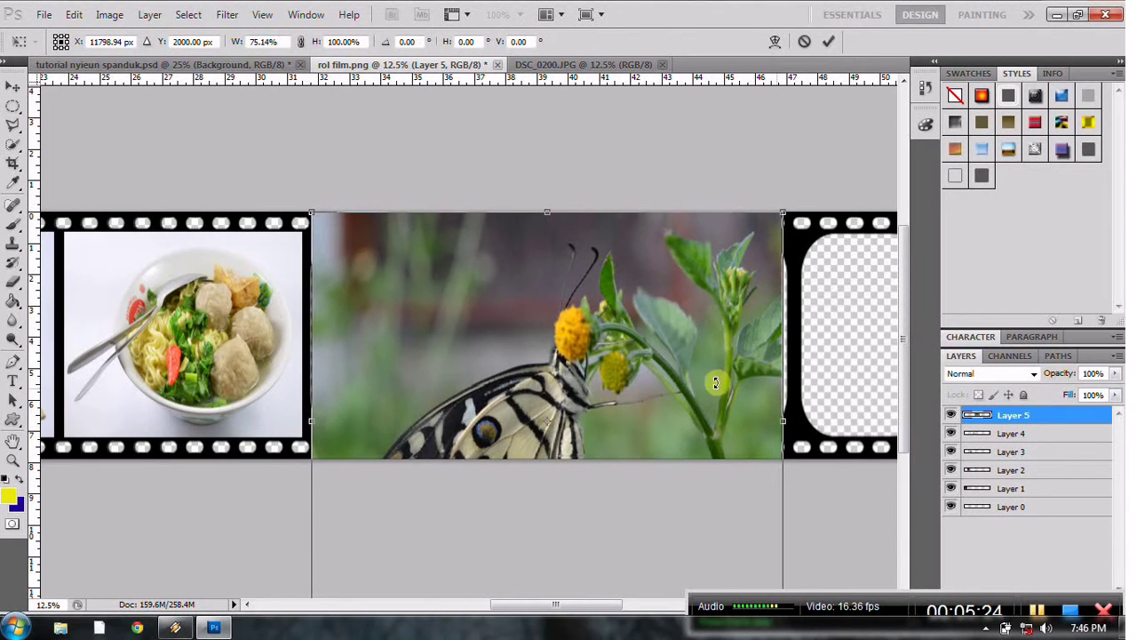
{"action": "mouse_move", "coordinate": [786, 418]}
{"action": "left_mouse_down"}
{"action": "mouse_move", "coordinate": [530, 418]}
{"action": "mouse_move", "coordinate": [552, 417]}
{"action": "left_mouse_up"}
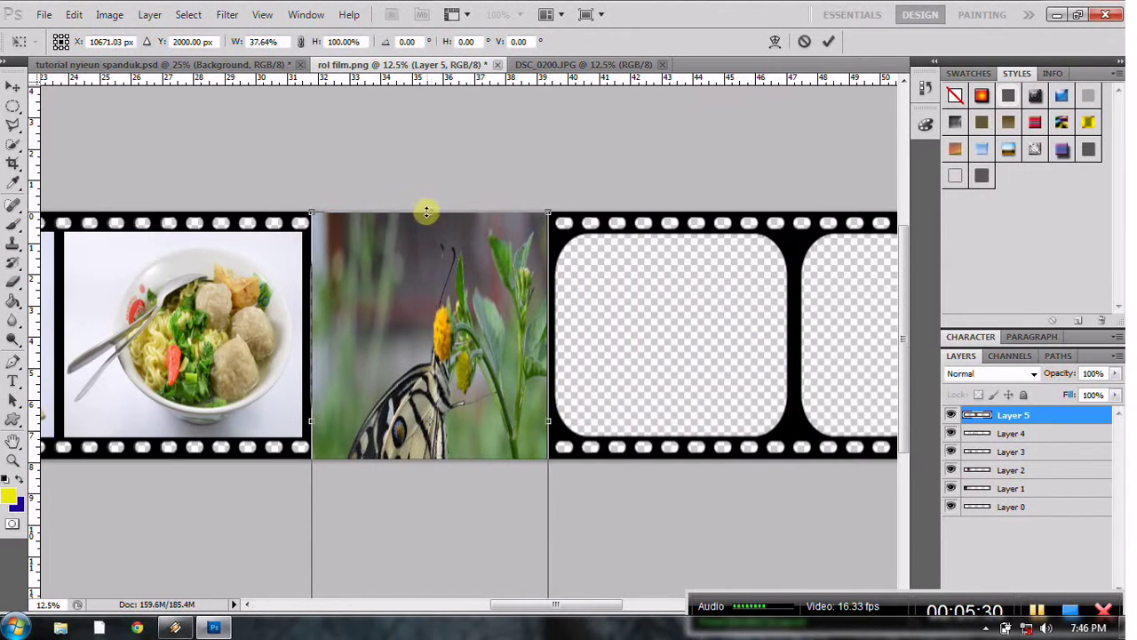
{"action": "left_click_drag", "start_coordinate": [426, 212], "coordinate": [426, 227]}
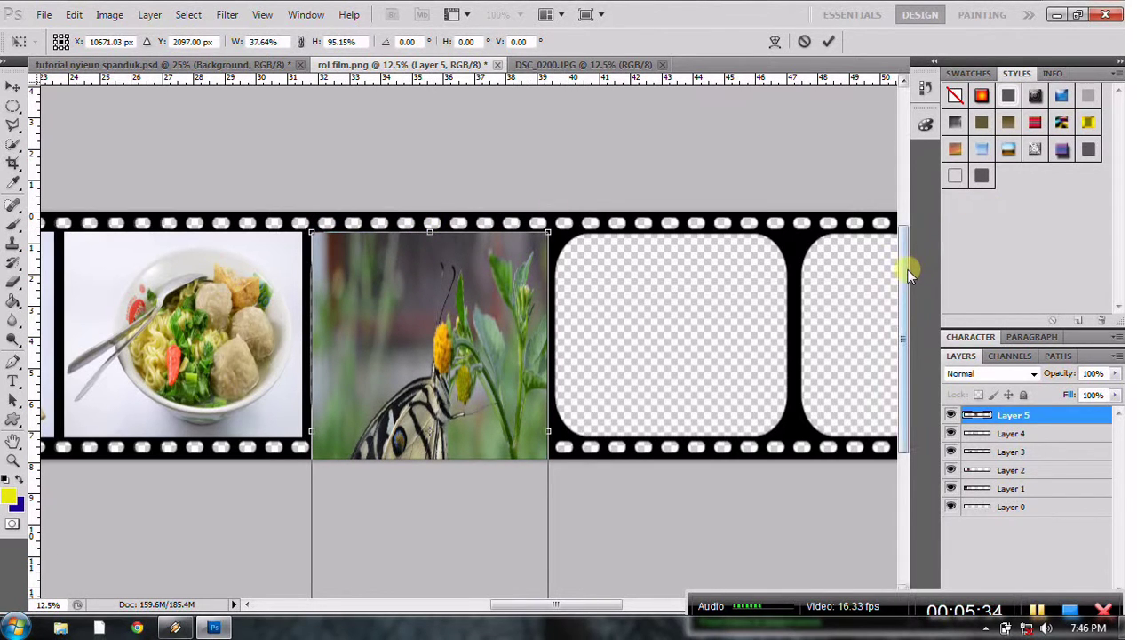
{"action": "left_click_drag", "start_coordinate": [904, 263], "coordinate": [901, 324]}
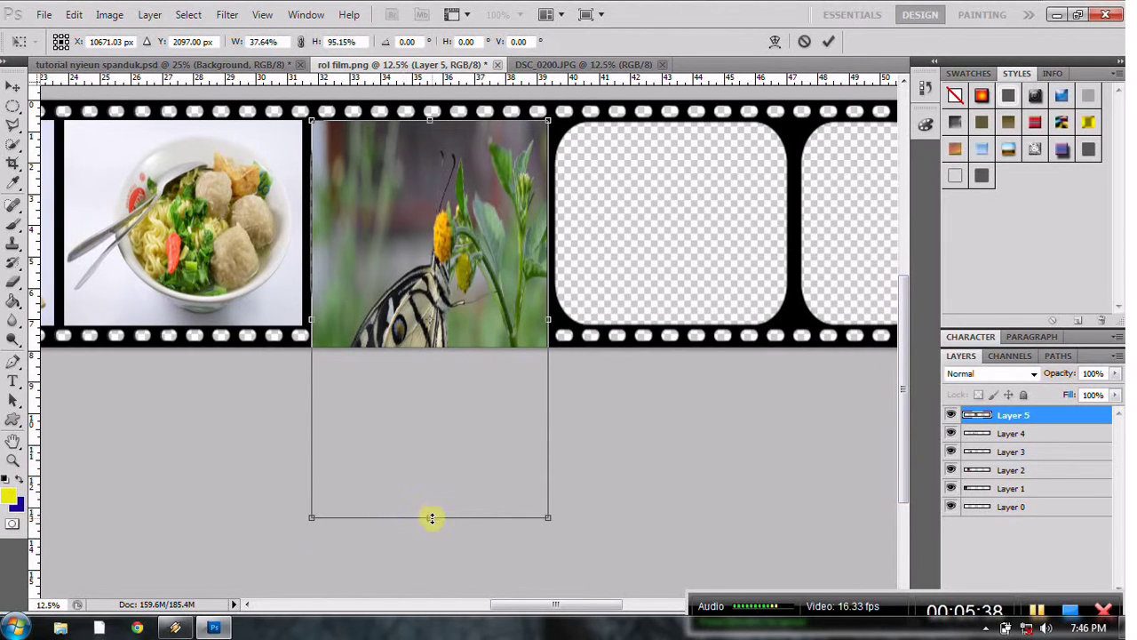
{"action": "left_click_drag", "start_coordinate": [431, 518], "coordinate": [407, 326]}
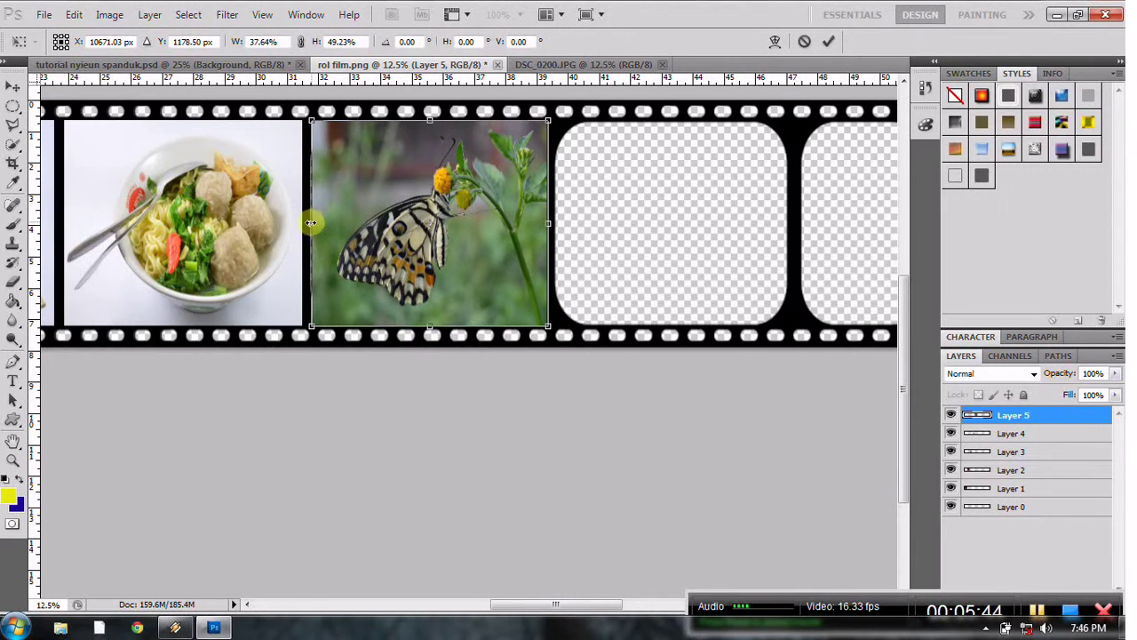
{"action": "left_click_drag", "start_coordinate": [311, 223], "coordinate": [311, 223]}
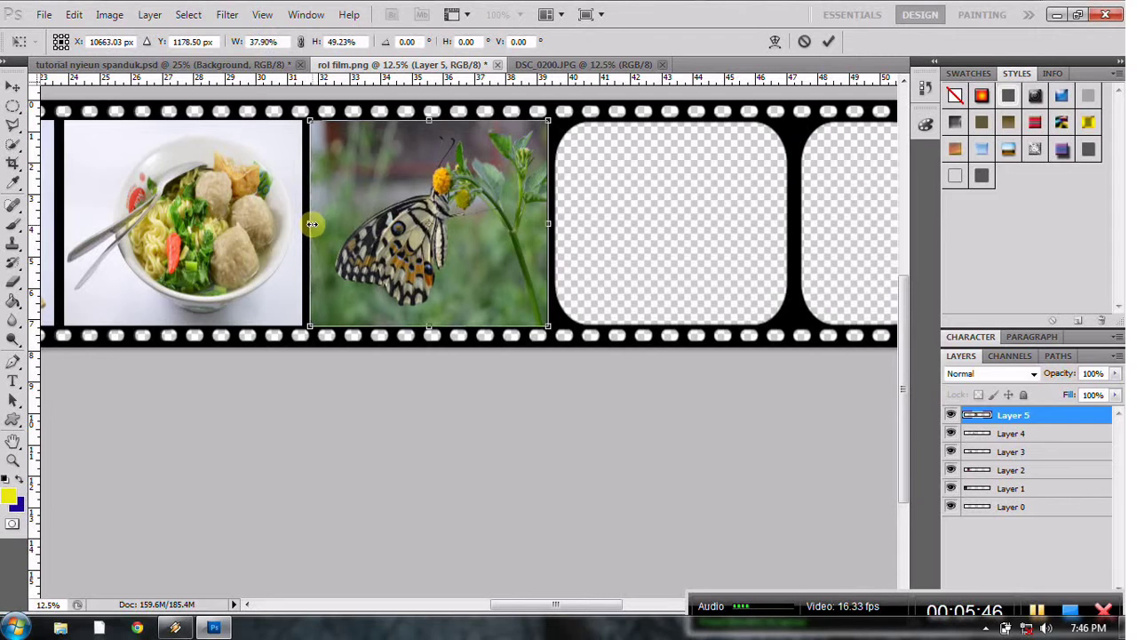
{"action": "left_click", "coordinate": [11, 89]}
{"action": "left_click", "coordinate": [478, 249]}
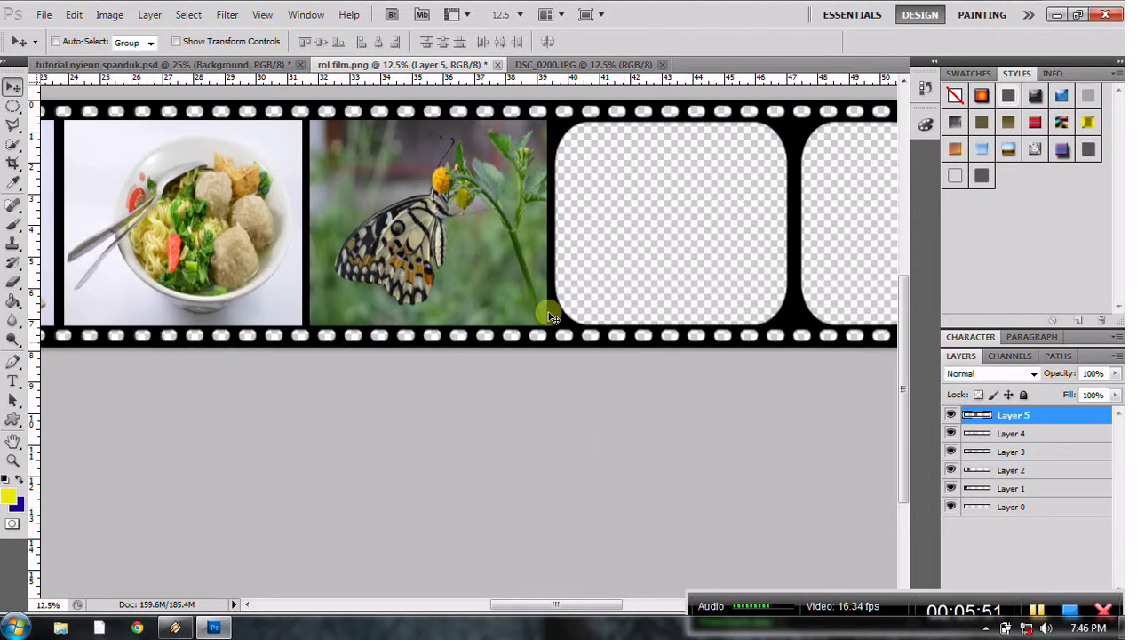
- Open the DSC_0110 couple photo
{"action": "left_click_drag", "start_coordinate": [503, 607], "coordinate": [533, 607]}
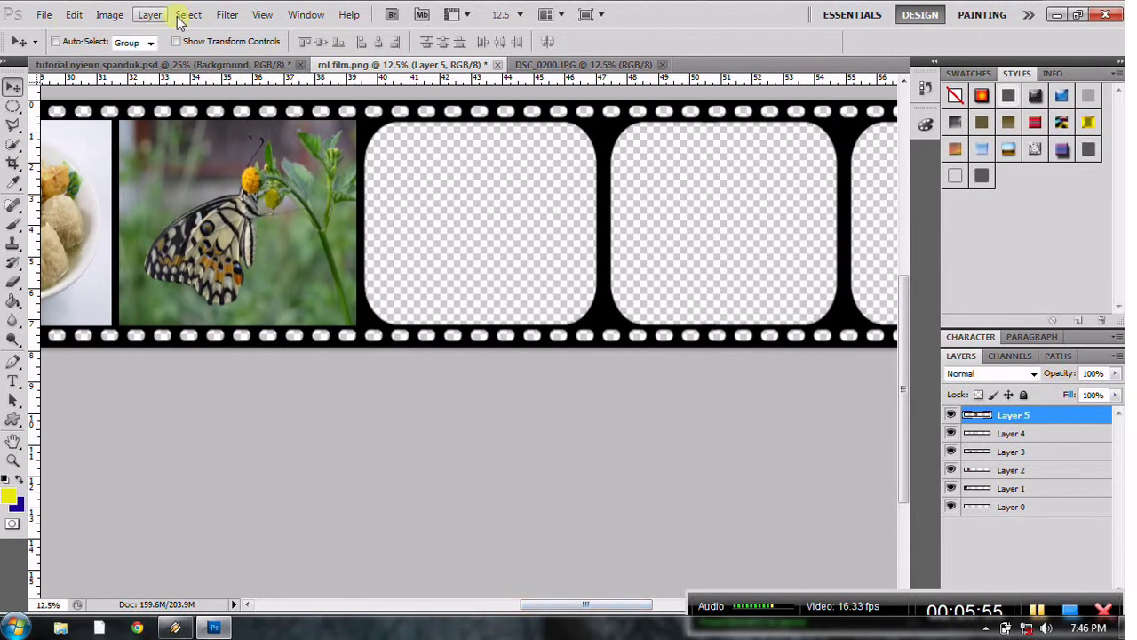
{"action": "left_click", "coordinate": [43, 15]}
{"action": "left_click", "coordinate": [46, 45]}
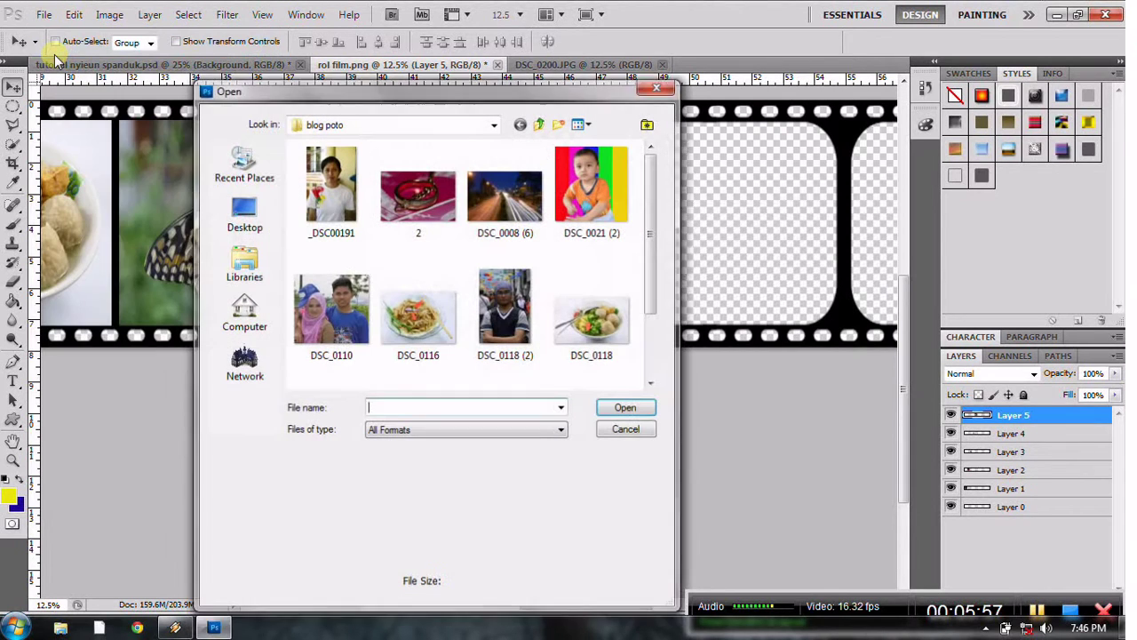
{"action": "left_click", "coordinate": [608, 197]}
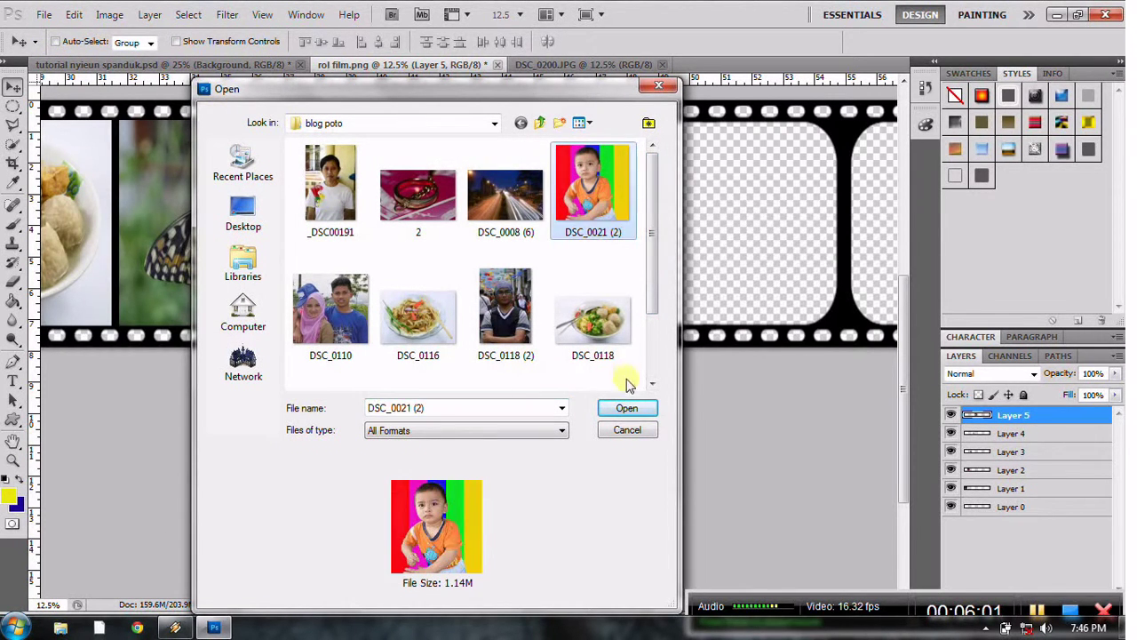
{"action": "left_click", "coordinate": [338, 311]}
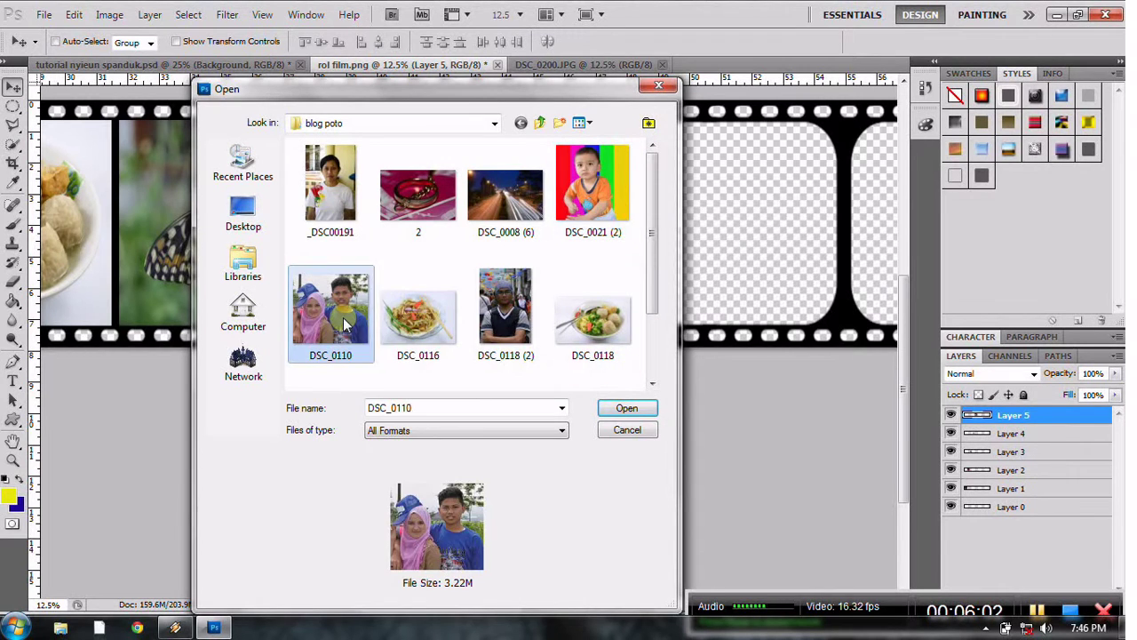
{"action": "left_click", "coordinate": [627, 407]}
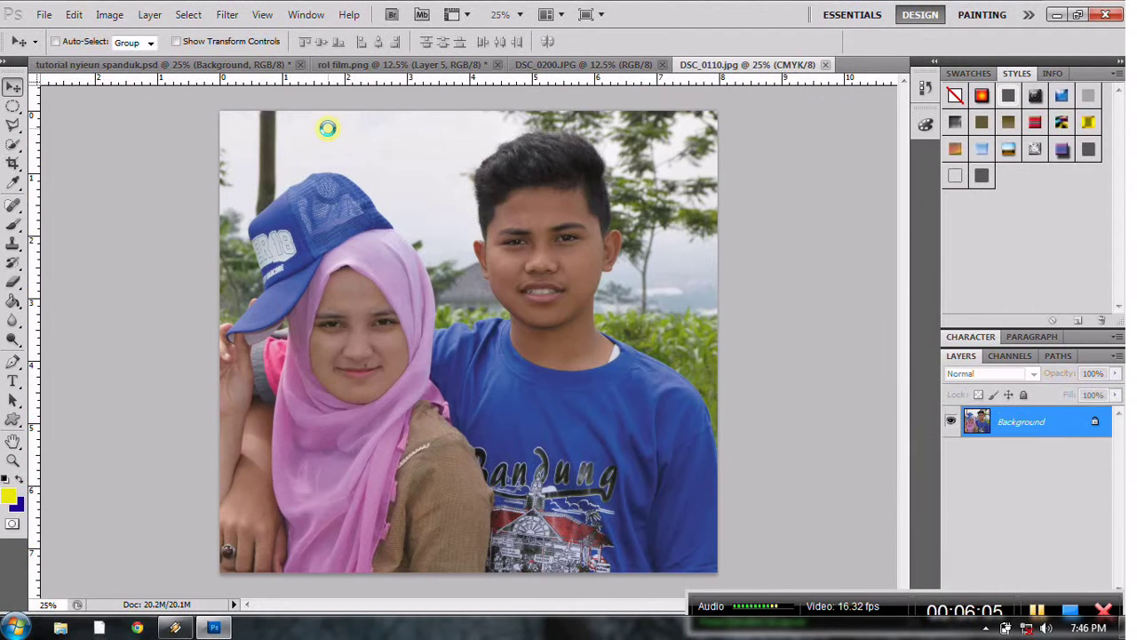
- Copy the entire couple photo and return to rol film.png
{"action": "left_click", "coordinate": [182, 15]}
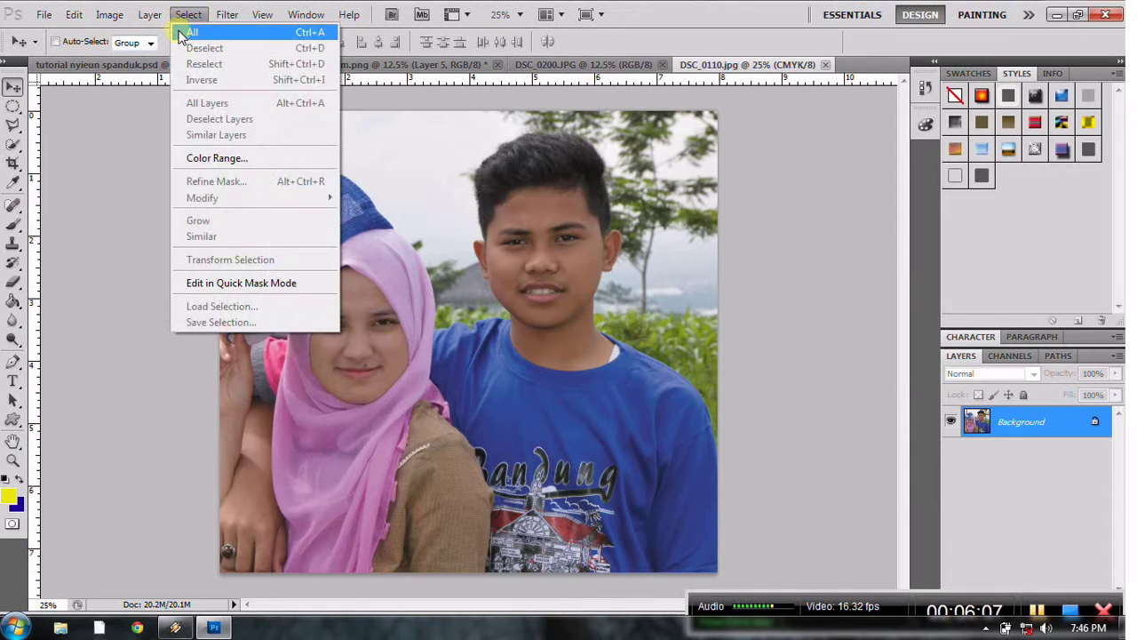
{"action": "left_click", "coordinate": [182, 31]}
{"action": "left_click", "coordinate": [74, 15]}
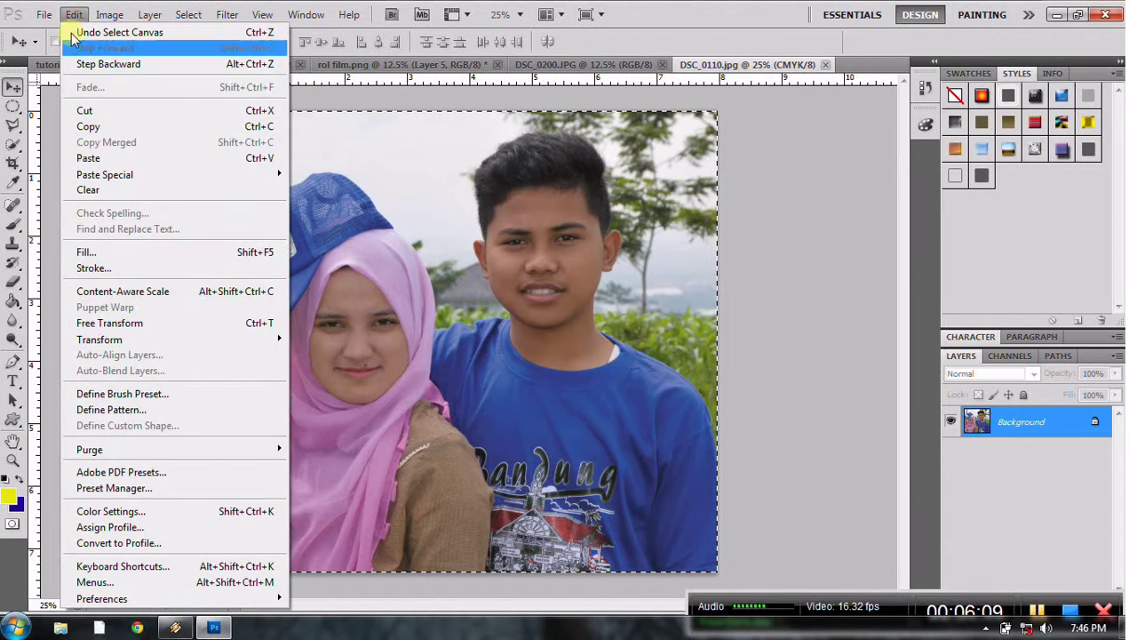
{"action": "left_click", "coordinate": [104, 124]}
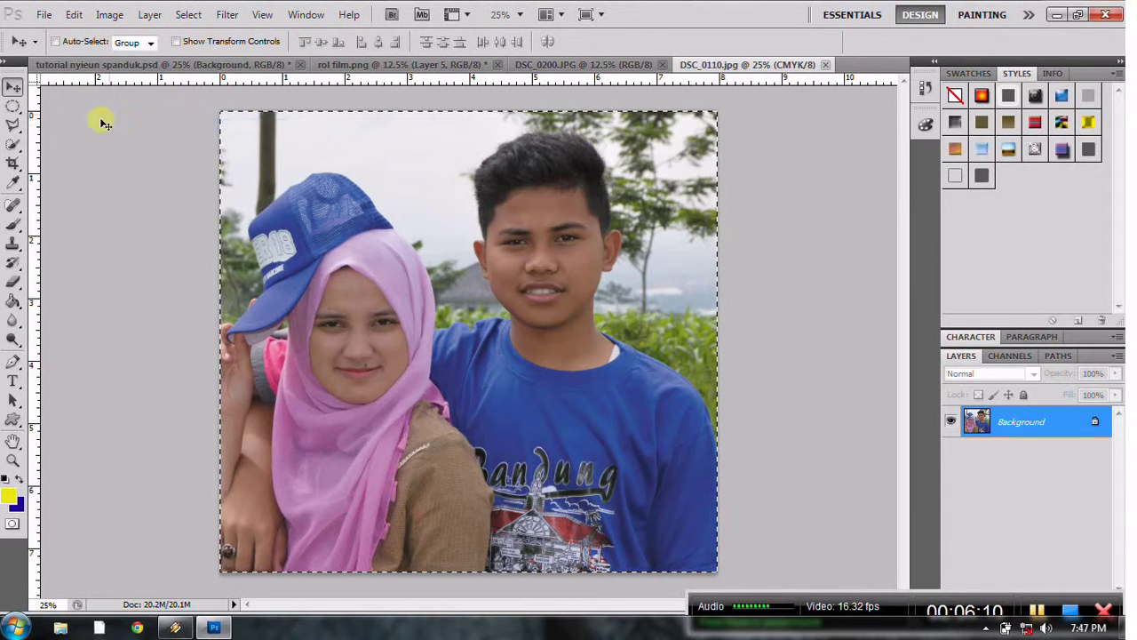
{"action": "left_click", "coordinate": [360, 65]}
- Paste the couple photo as Layer 6 and free-transform it into the frame beside the butterfly
{"action": "left_click", "coordinate": [80, 19]}
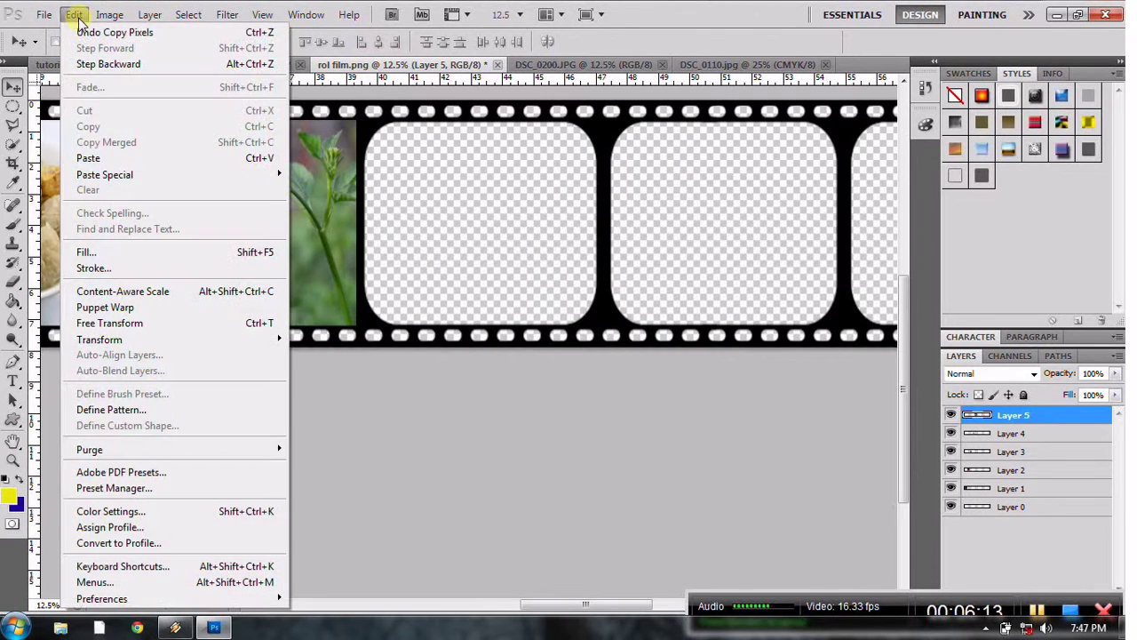
{"action": "left_click", "coordinate": [98, 158]}
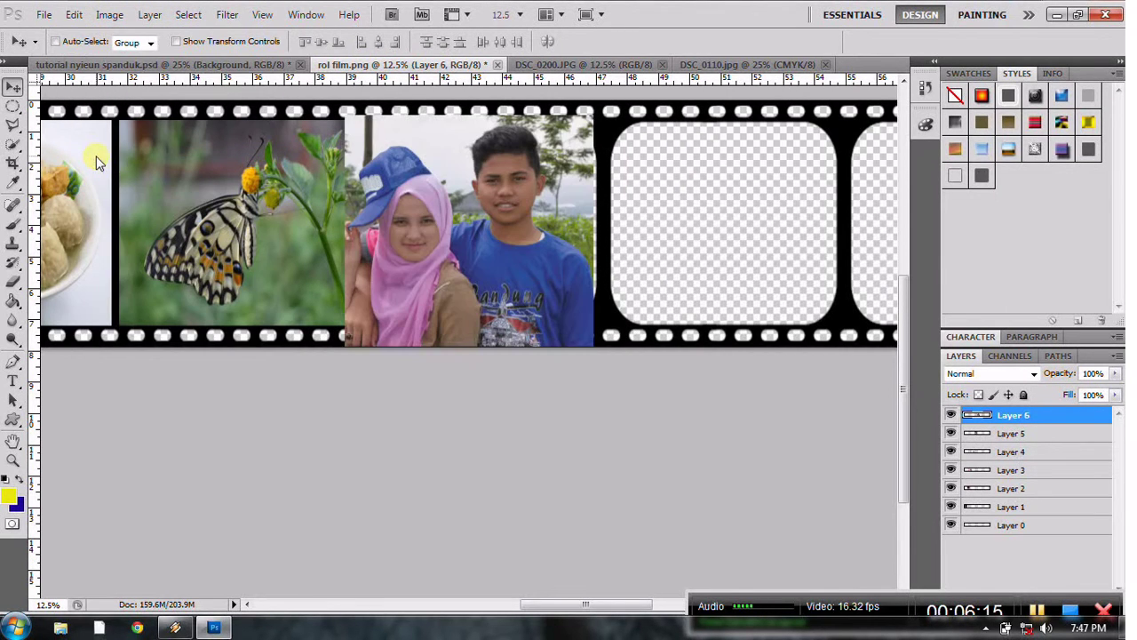
{"action": "left_click", "coordinate": [76, 15]}
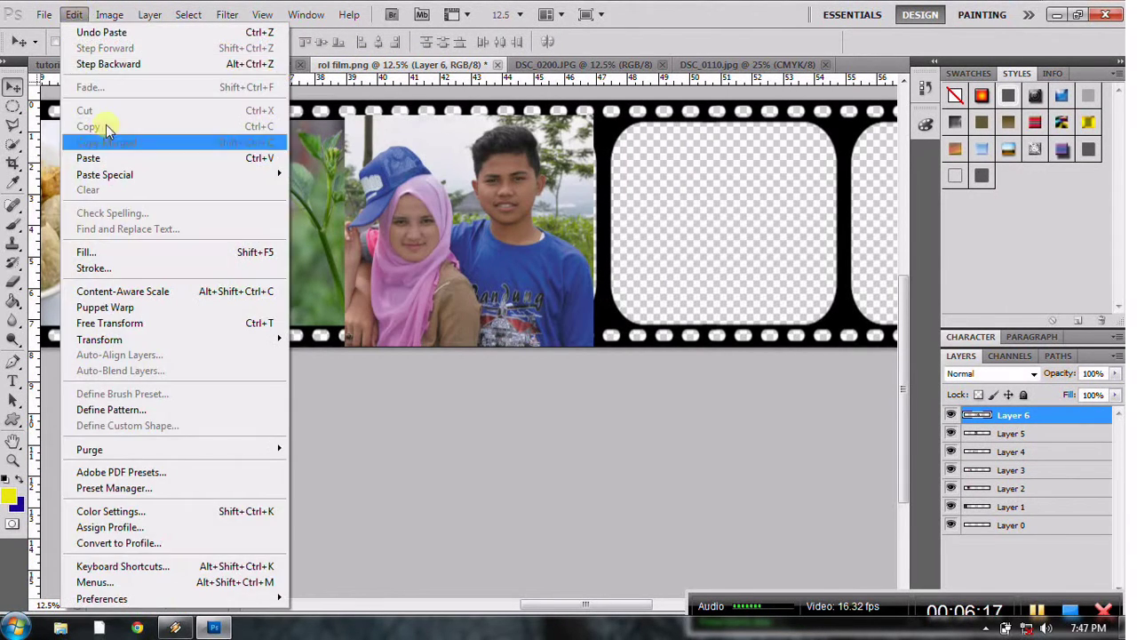
{"action": "left_click", "coordinate": [110, 324]}
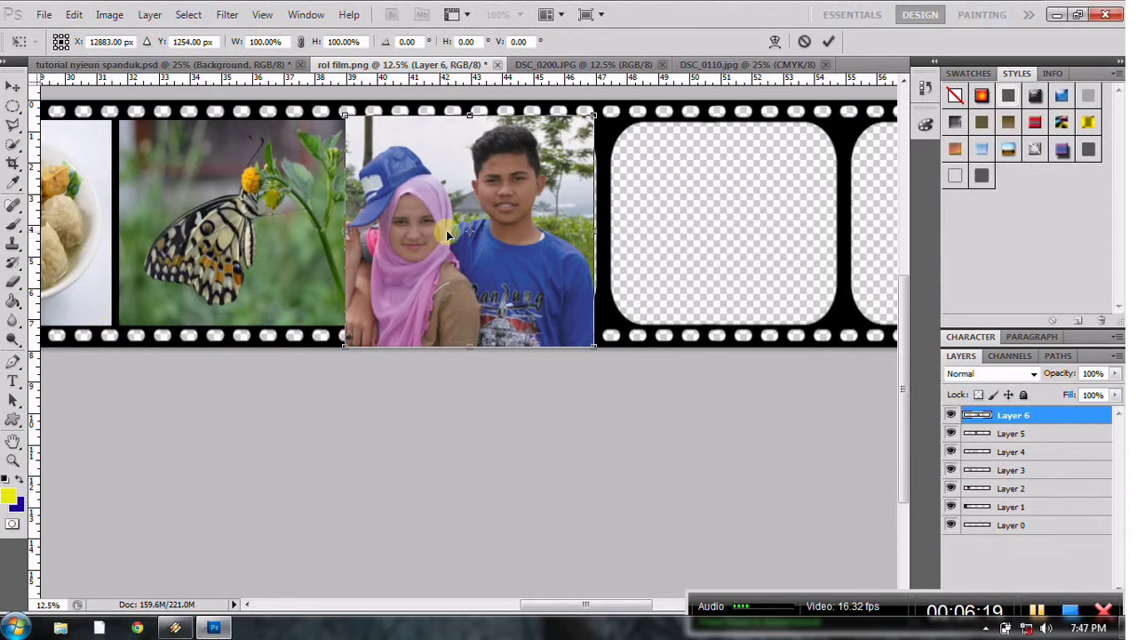
{"action": "left_click_drag", "start_coordinate": [347, 233], "coordinate": [367, 233]}
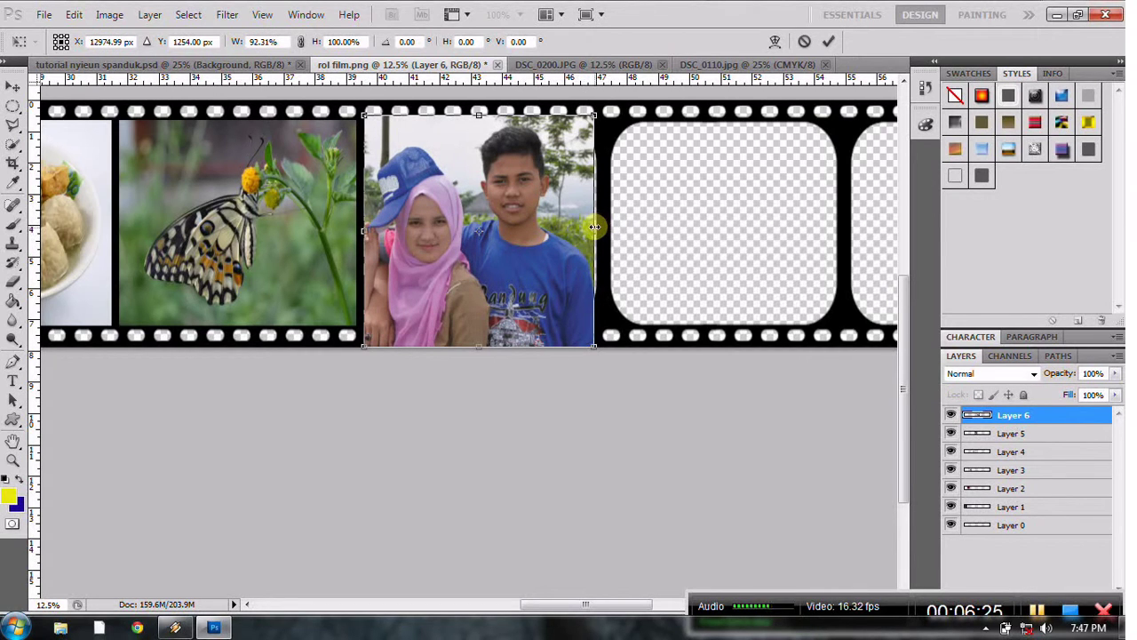
{"action": "left_click_drag", "start_coordinate": [594, 227], "coordinate": [602, 229]}
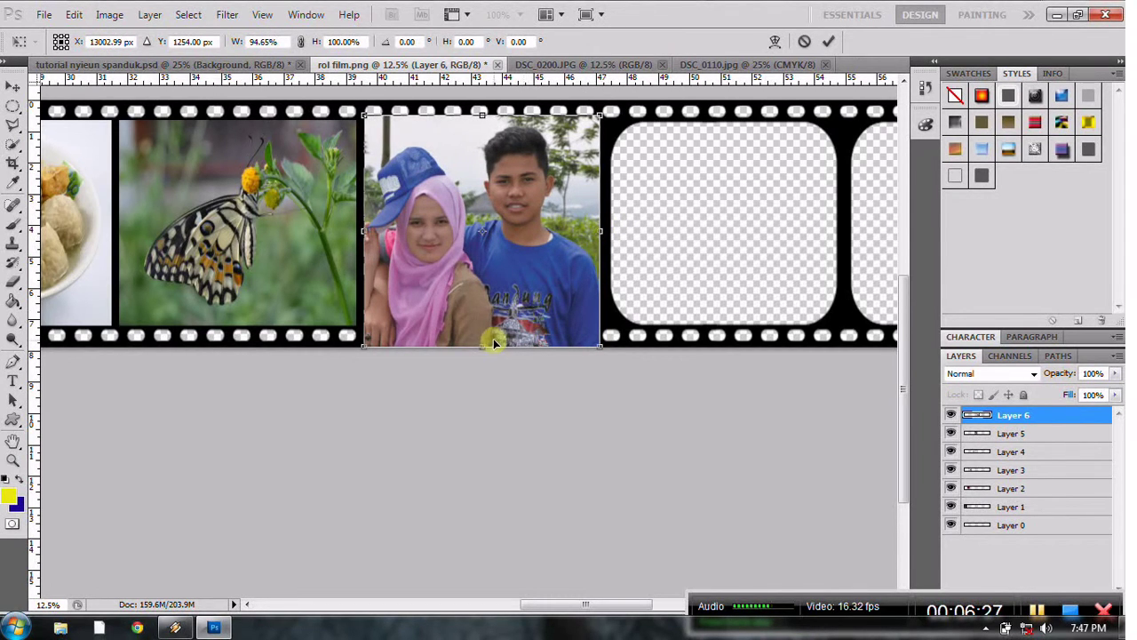
{"action": "left_click_drag", "start_coordinate": [484, 344], "coordinate": [484, 326]}
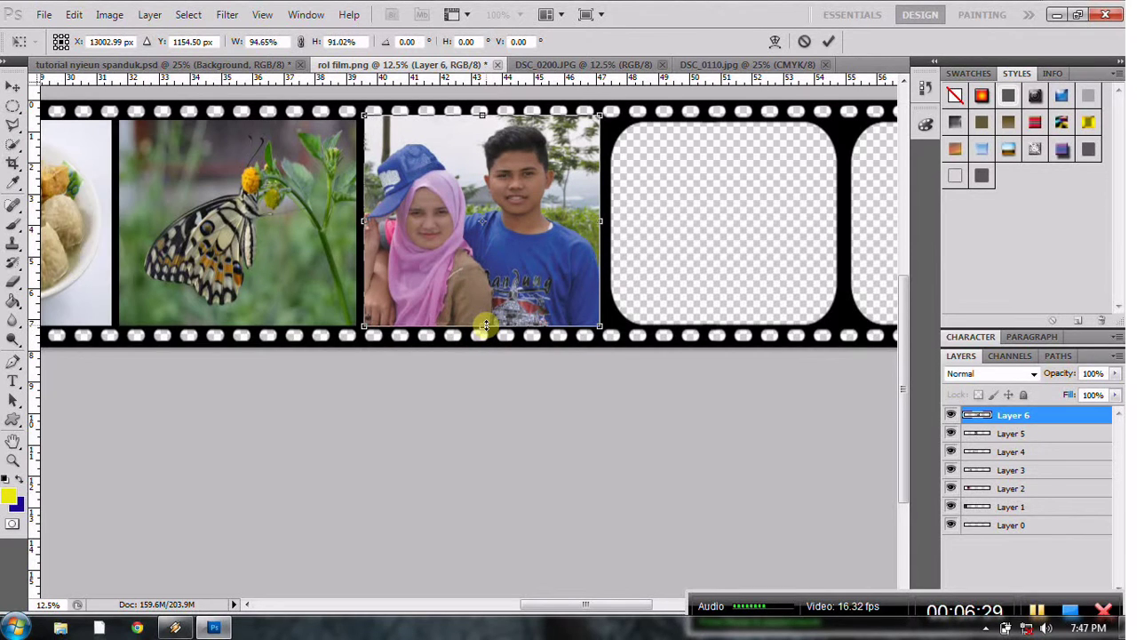
{"action": "left_click_drag", "start_coordinate": [481, 116], "coordinate": [481, 121]}
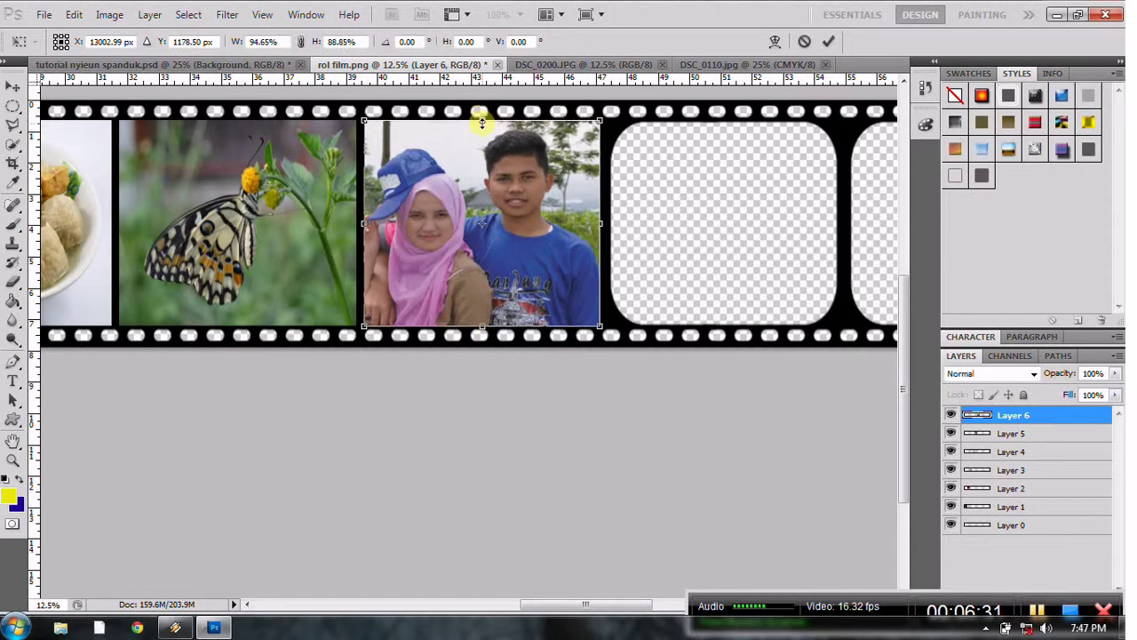
{"action": "left_click", "coordinate": [12, 86]}
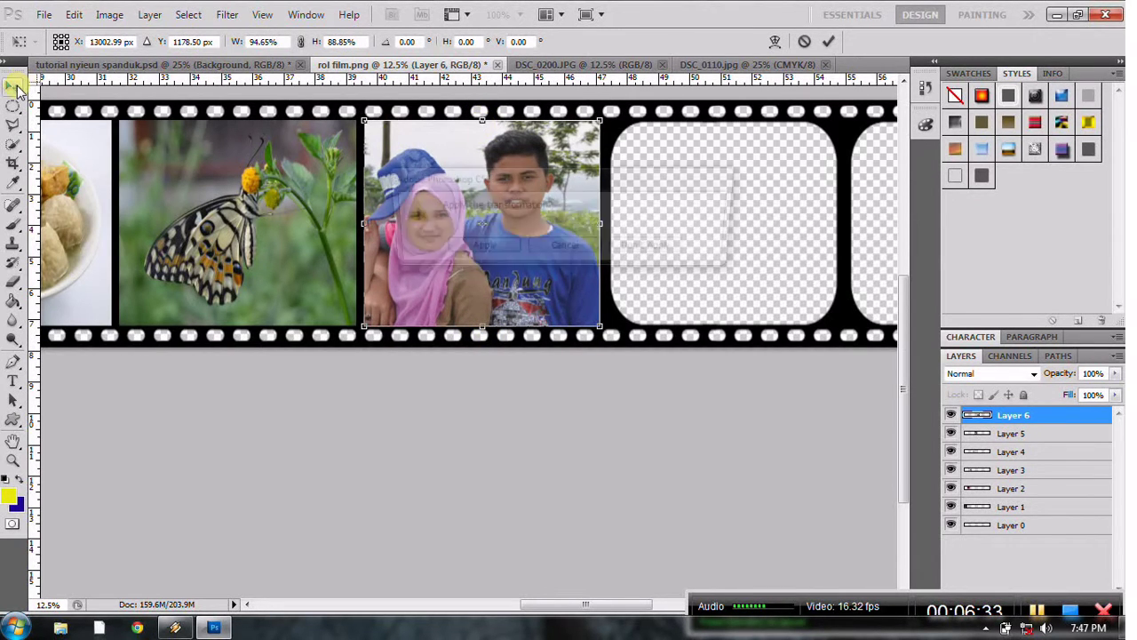
{"action": "left_click", "coordinate": [480, 249]}
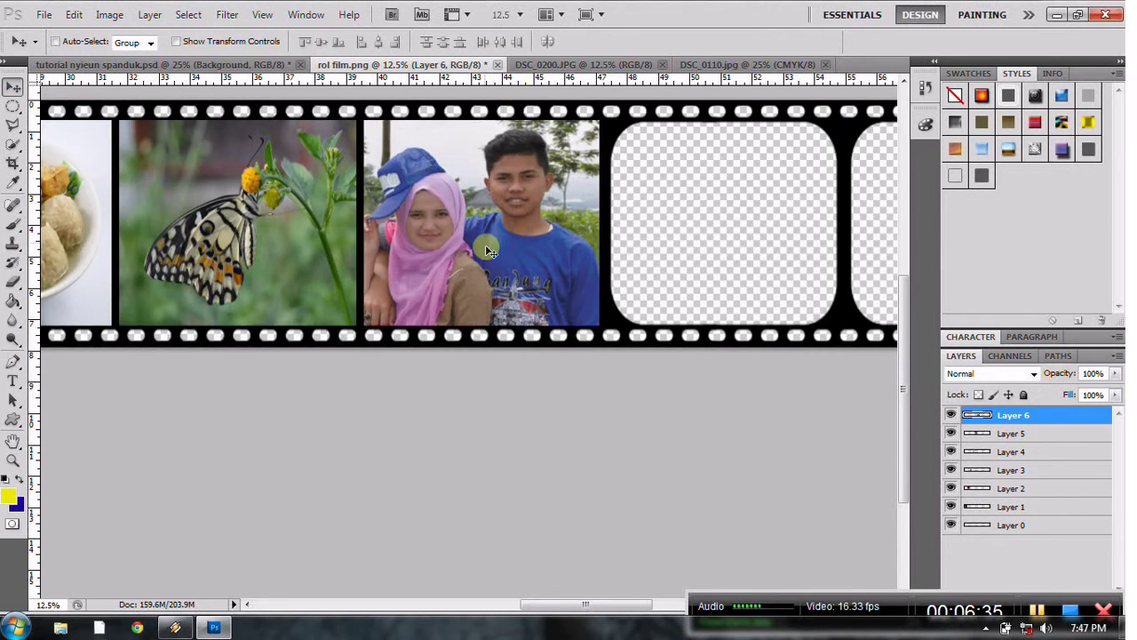
- Close the DSC_0110 and DSC_0200 documents
{"action": "left_click", "coordinate": [826, 64]}
{"action": "left_click", "coordinate": [573, 66]}
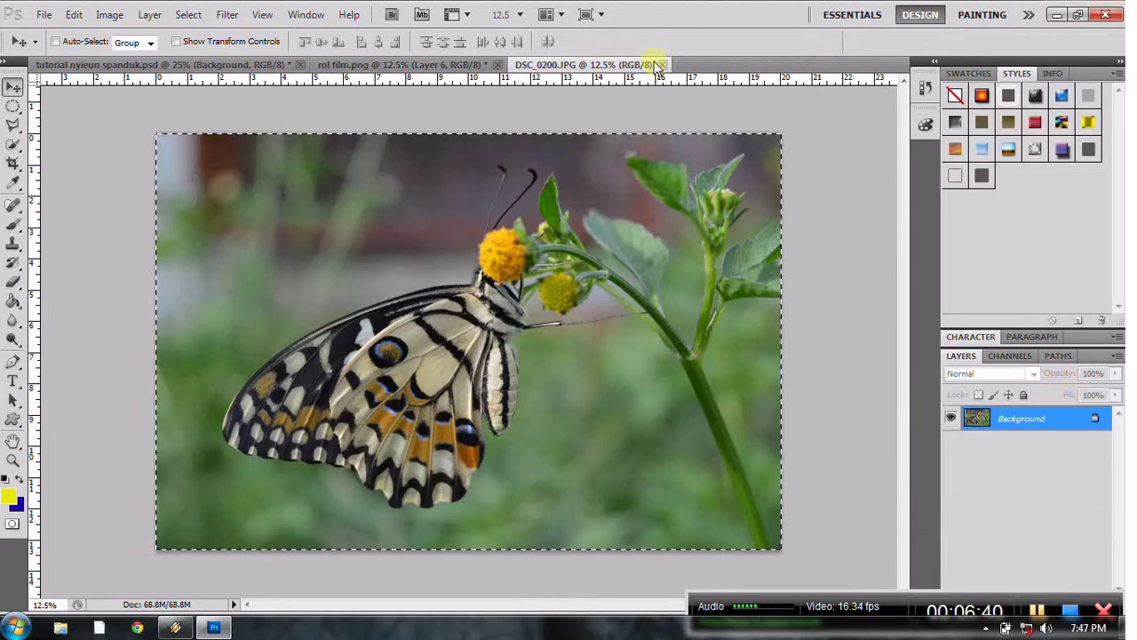
{"action": "left_click", "coordinate": [662, 65]}
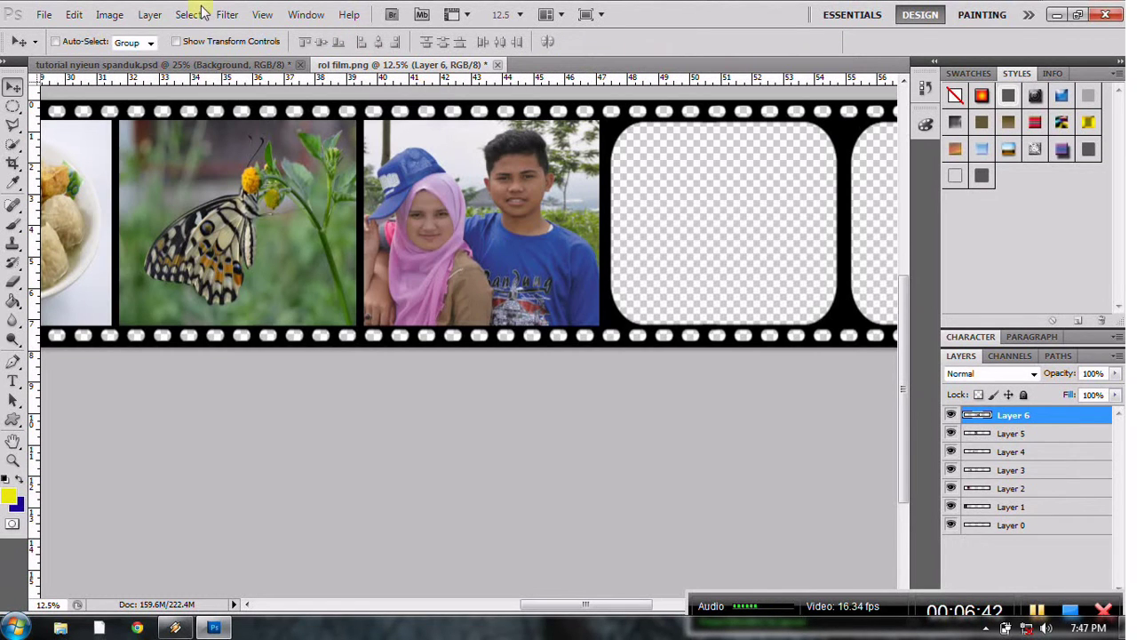
- Open DSC_0021 (2), the toddler against rainbow stripes
{"action": "left_click", "coordinate": [42, 15]}
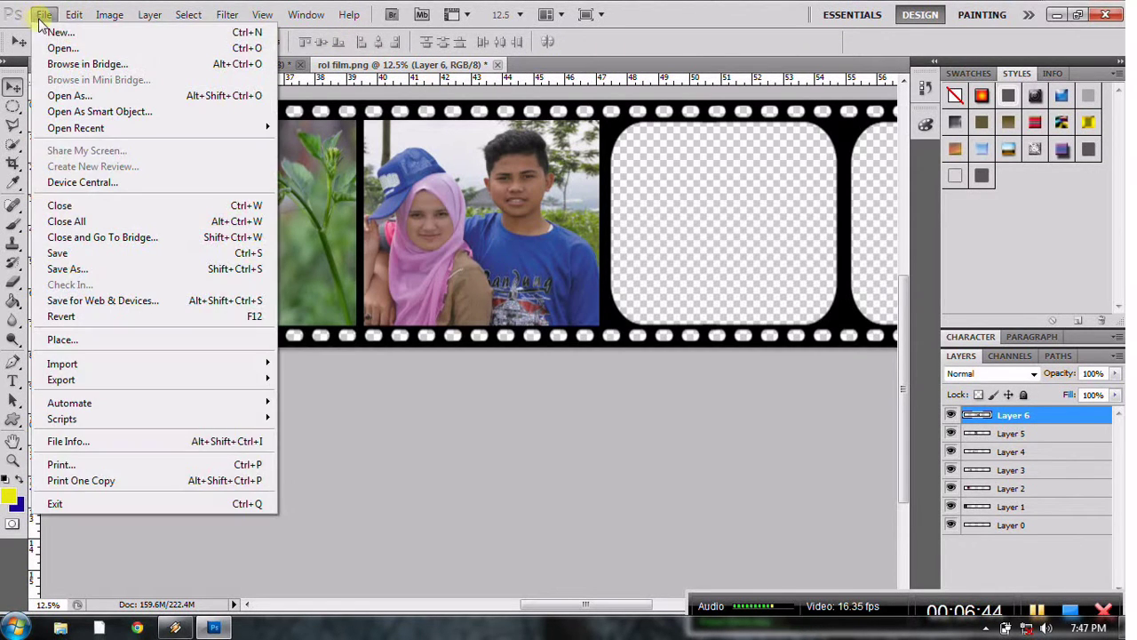
{"action": "left_click", "coordinate": [48, 39]}
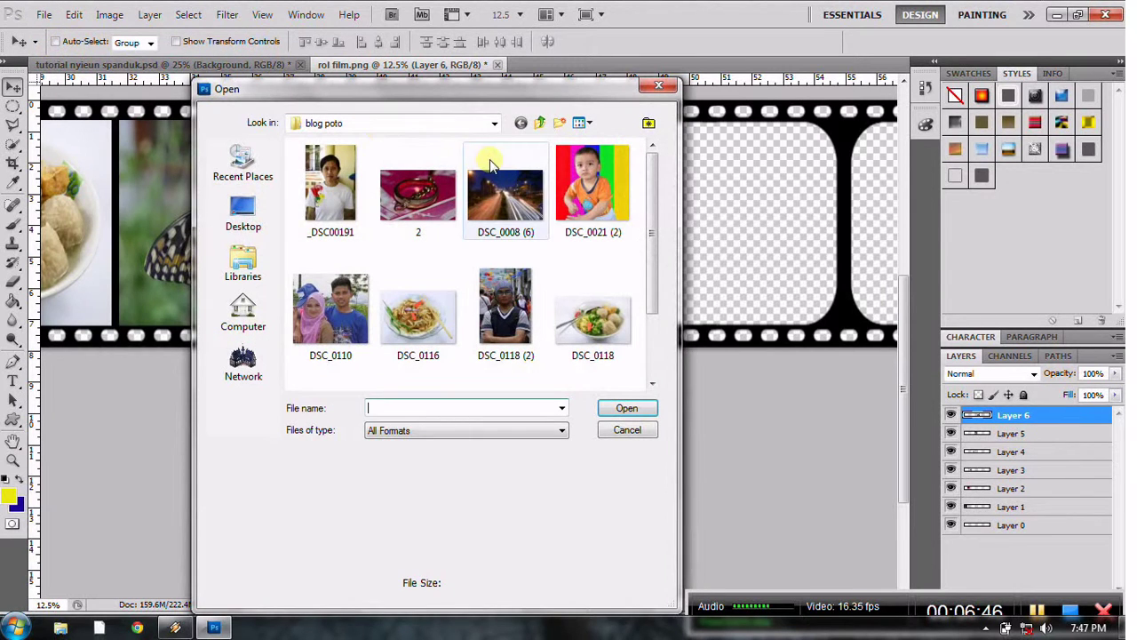
{"action": "mouse_move", "coordinate": [655, 240]}
{"action": "left_mouse_down"}
{"action": "mouse_move", "coordinate": [649, 302]}
{"action": "mouse_move", "coordinate": [636, 241]}
{"action": "left_mouse_up"}
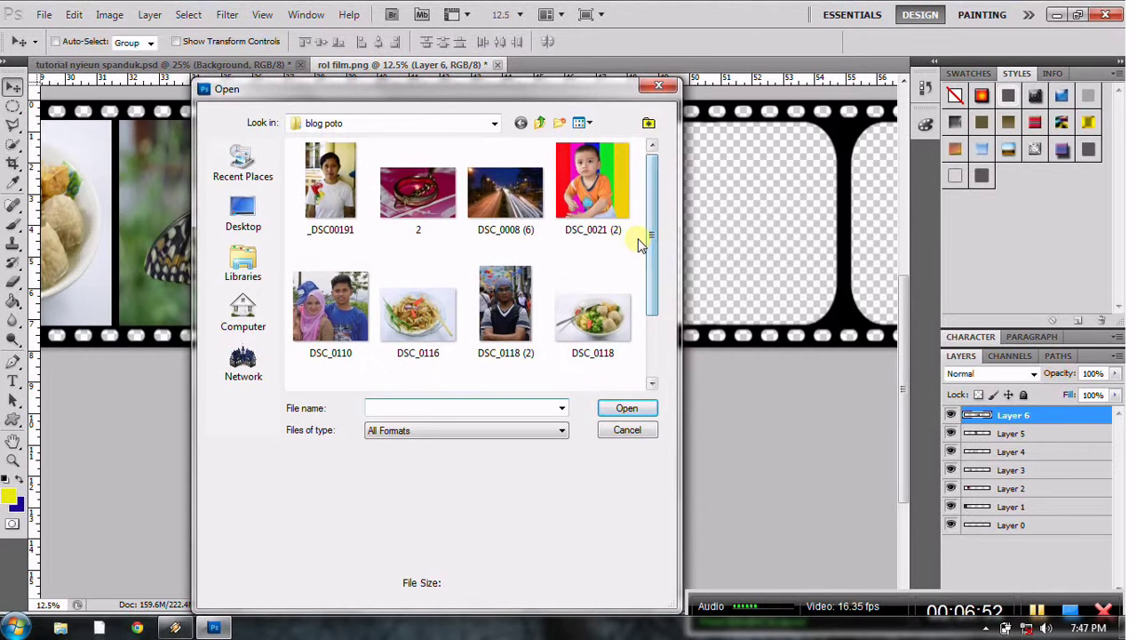
{"action": "left_click", "coordinate": [597, 196]}
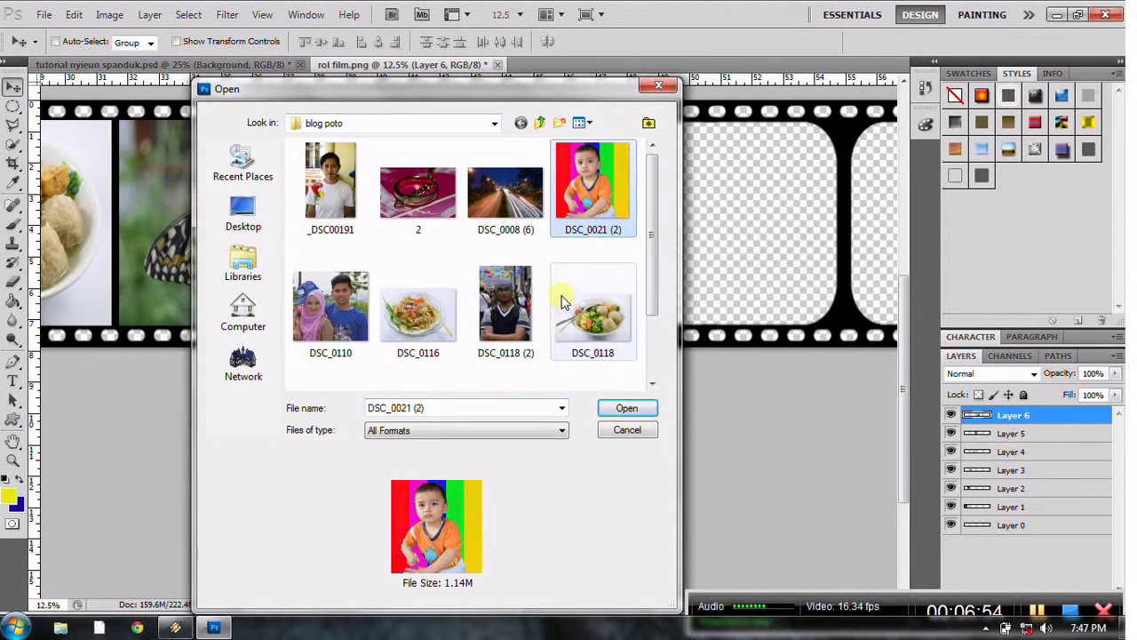
{"action": "left_click", "coordinate": [619, 411]}
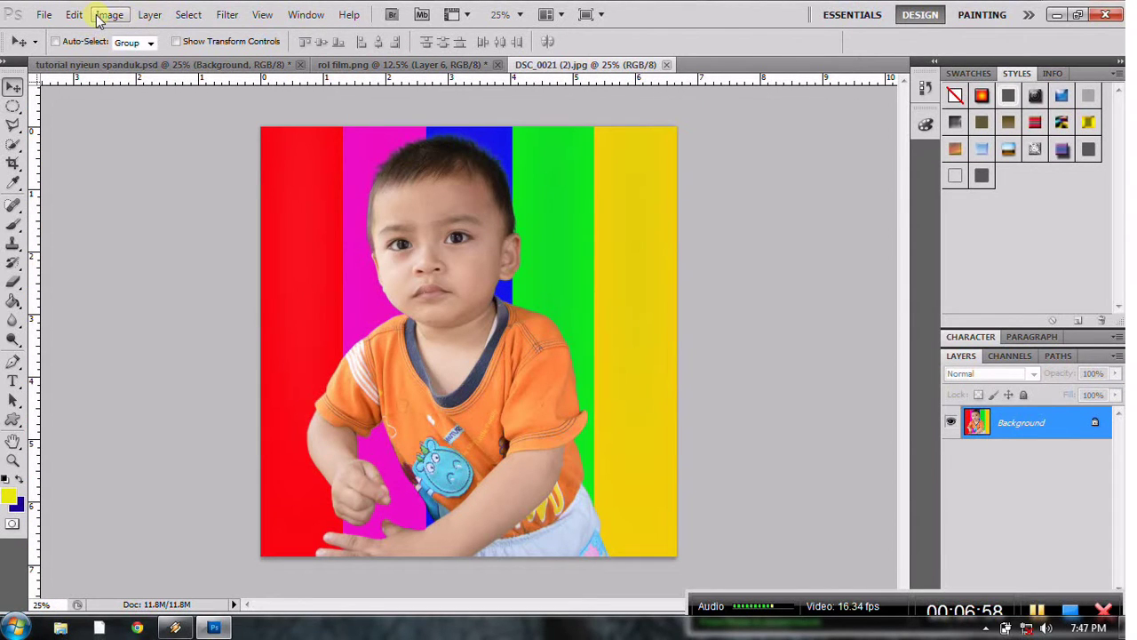
- Copy the entire toddler photo and switch to rol film.png
{"action": "left_click", "coordinate": [188, 14]}
{"action": "left_click", "coordinate": [185, 30]}
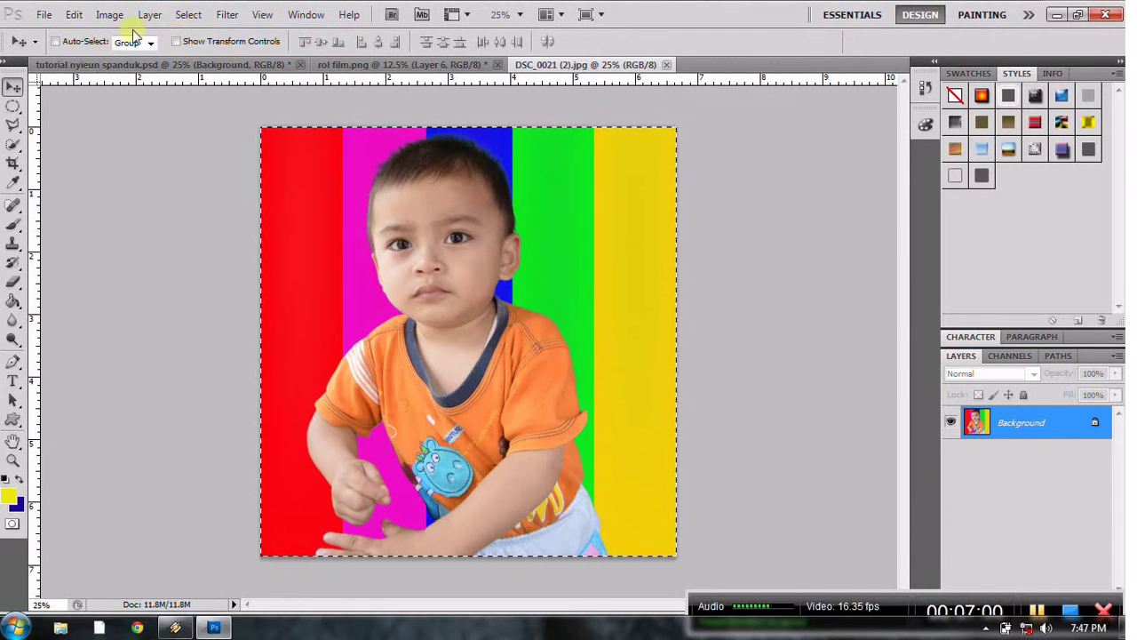
{"action": "left_click", "coordinate": [74, 14]}
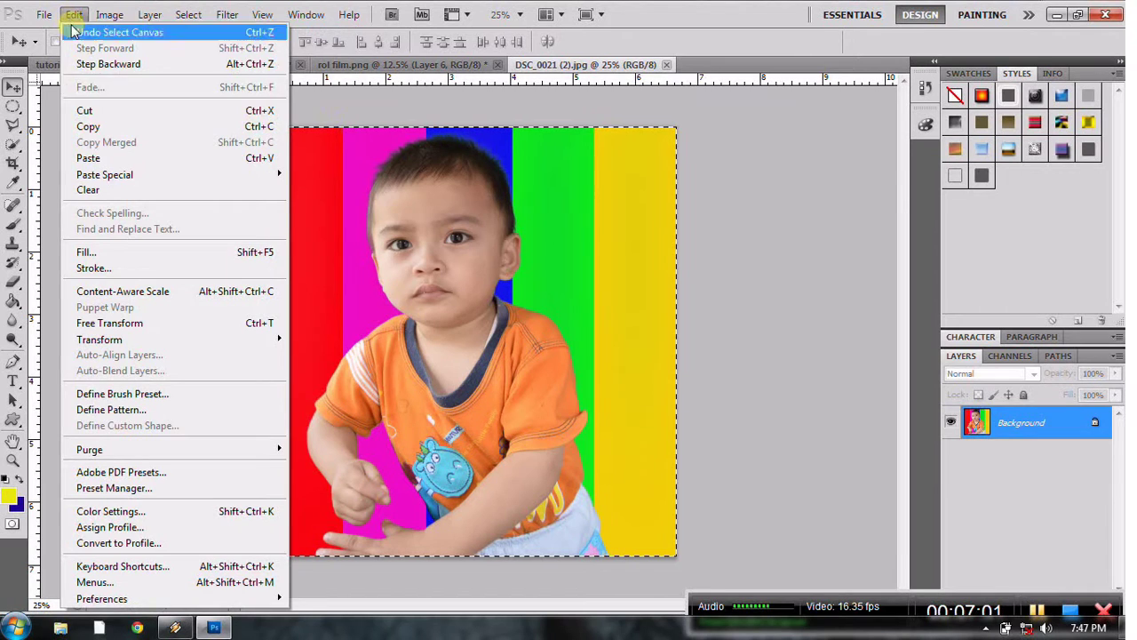
{"action": "left_click", "coordinate": [91, 120]}
{"action": "left_click", "coordinate": [96, 66]}
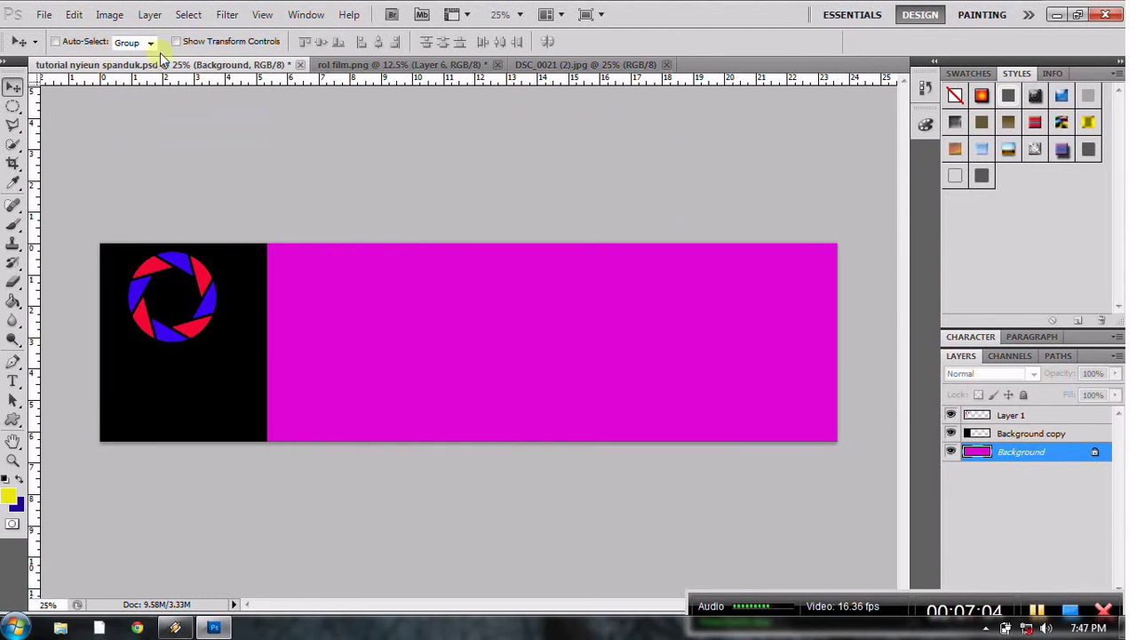
{"action": "left_click", "coordinate": [360, 65]}
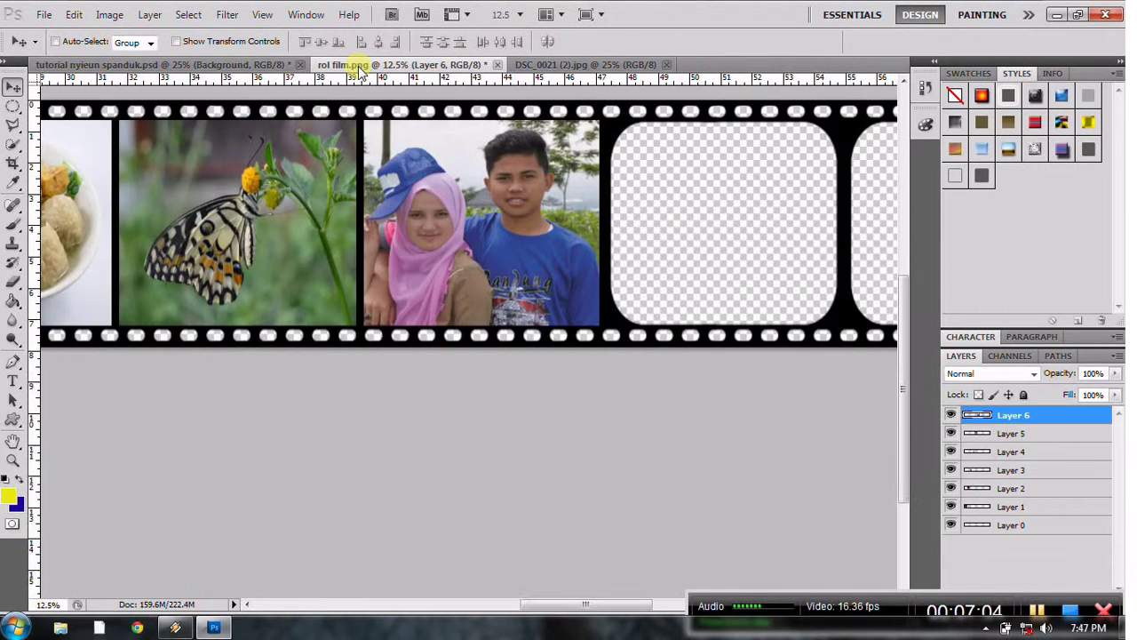
- Paste the toddler photo as Layer 7 and move it into the next frame
{"action": "left_click", "coordinate": [73, 14]}
{"action": "left_click", "coordinate": [96, 158]}
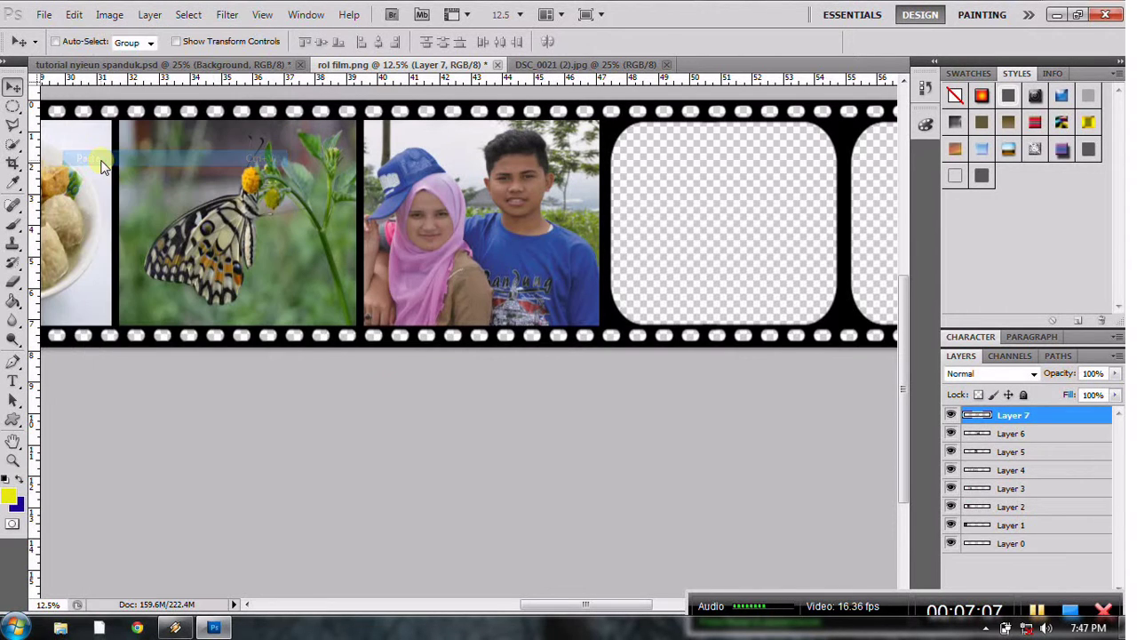
{"action": "left_click_drag", "start_coordinate": [487, 286], "coordinate": [716, 258]}
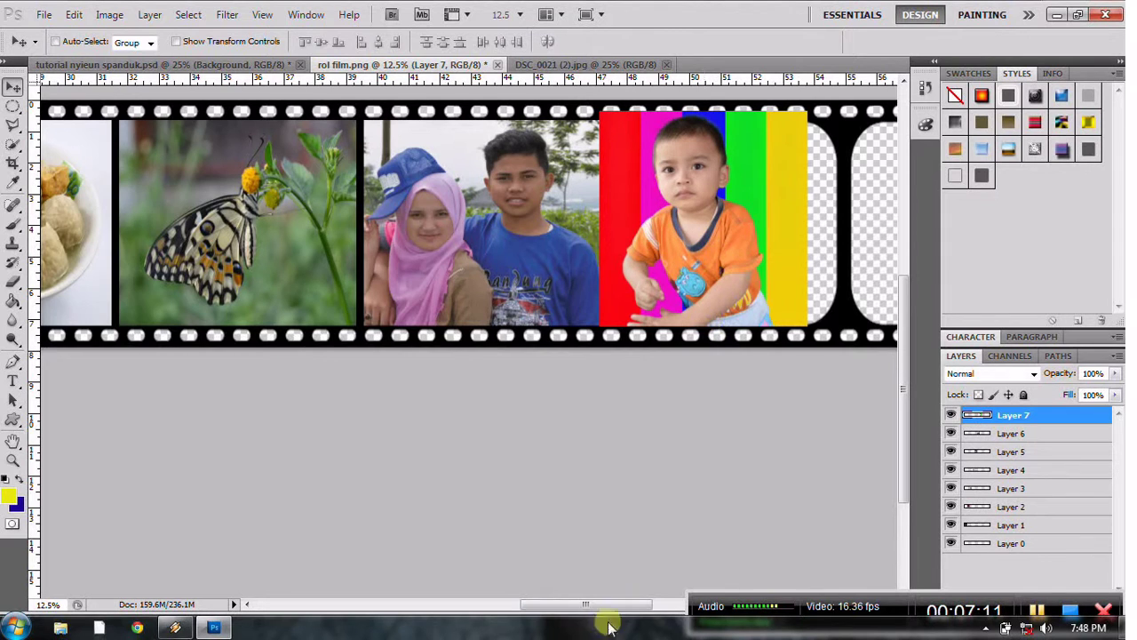
{"action": "left_click_drag", "start_coordinate": [584, 604], "coordinate": [626, 606]}
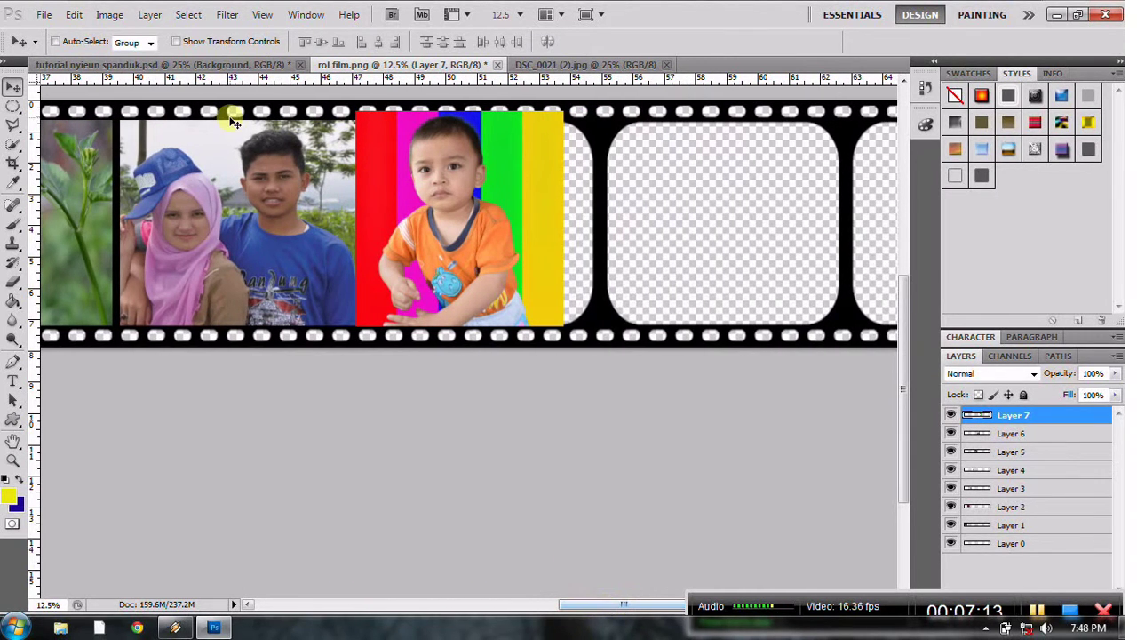
- Free-transform the toddler photo to fit the frame beside the couple photo
{"action": "left_click", "coordinate": [74, 14]}
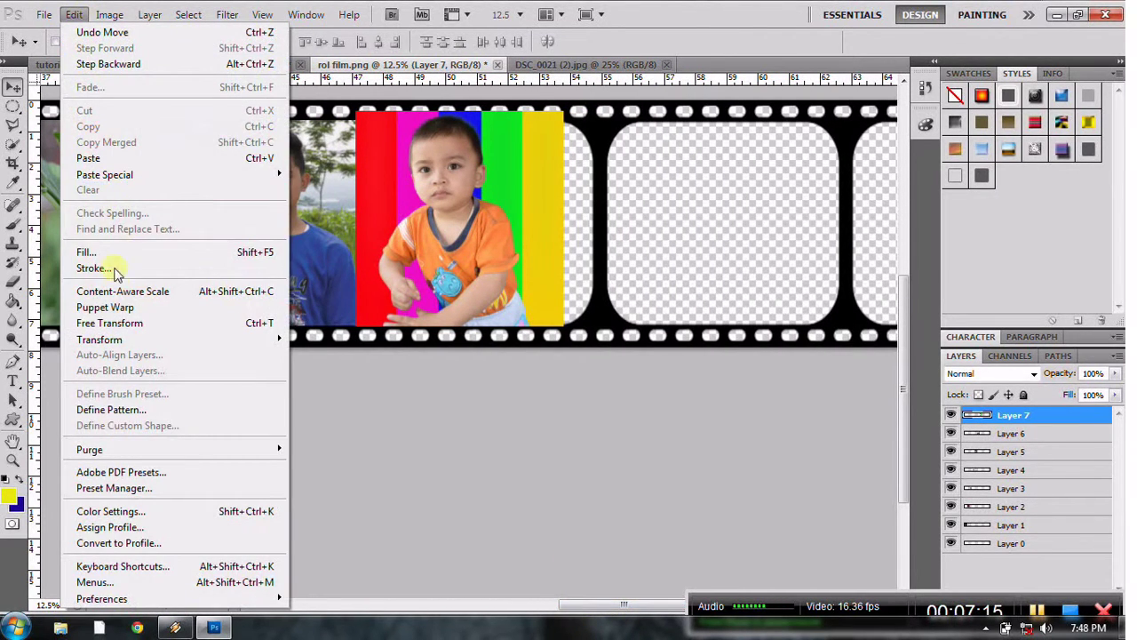
{"action": "left_click", "coordinate": [115, 324]}
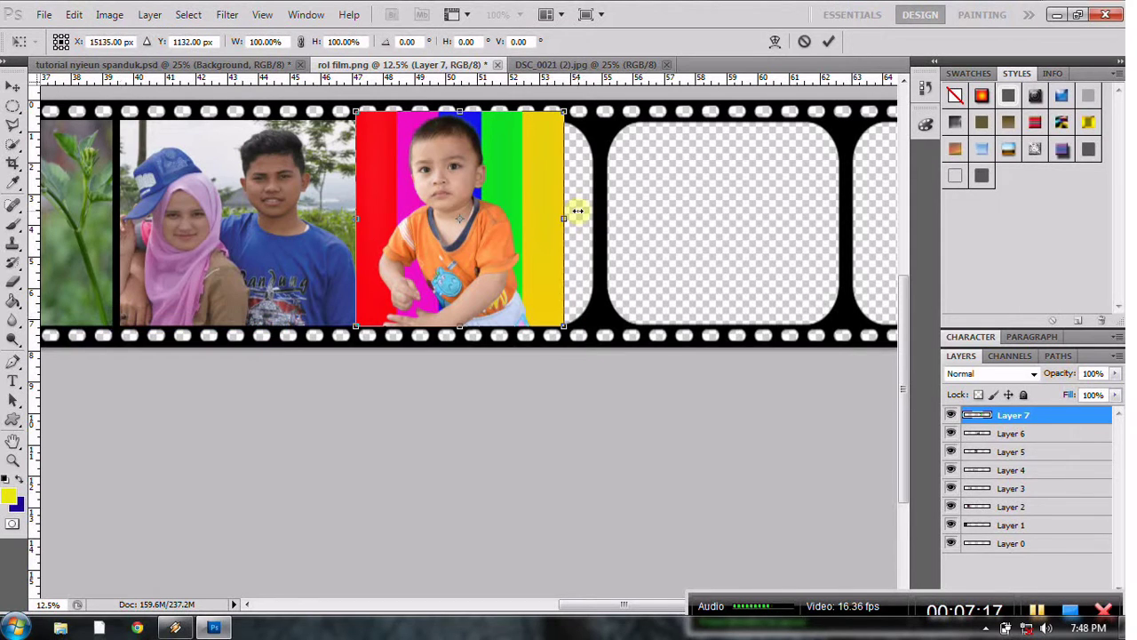
{"action": "left_click_drag", "start_coordinate": [565, 218], "coordinate": [601, 218]}
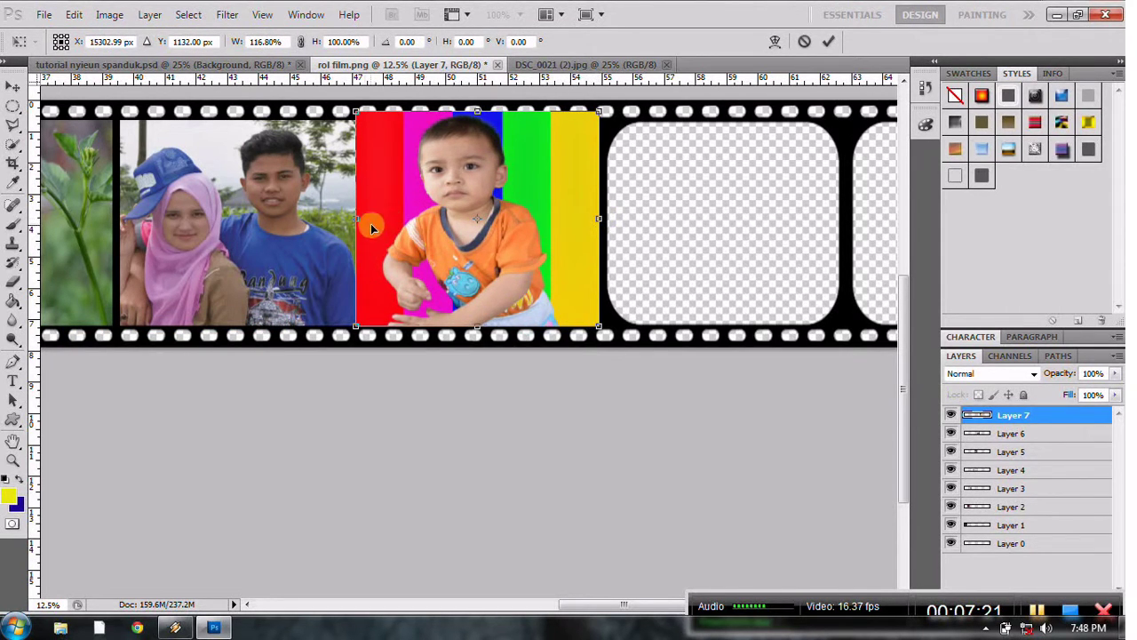
{"action": "left_click_drag", "start_coordinate": [361, 219], "coordinate": [369, 224]}
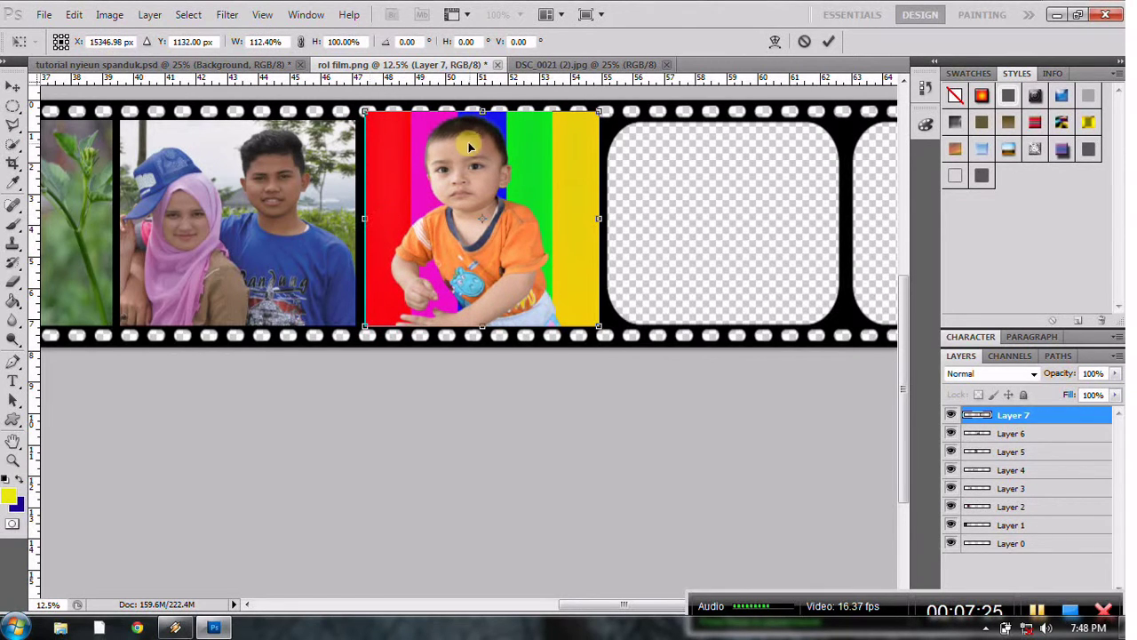
{"action": "left_click_drag", "start_coordinate": [484, 112], "coordinate": [481, 119]}
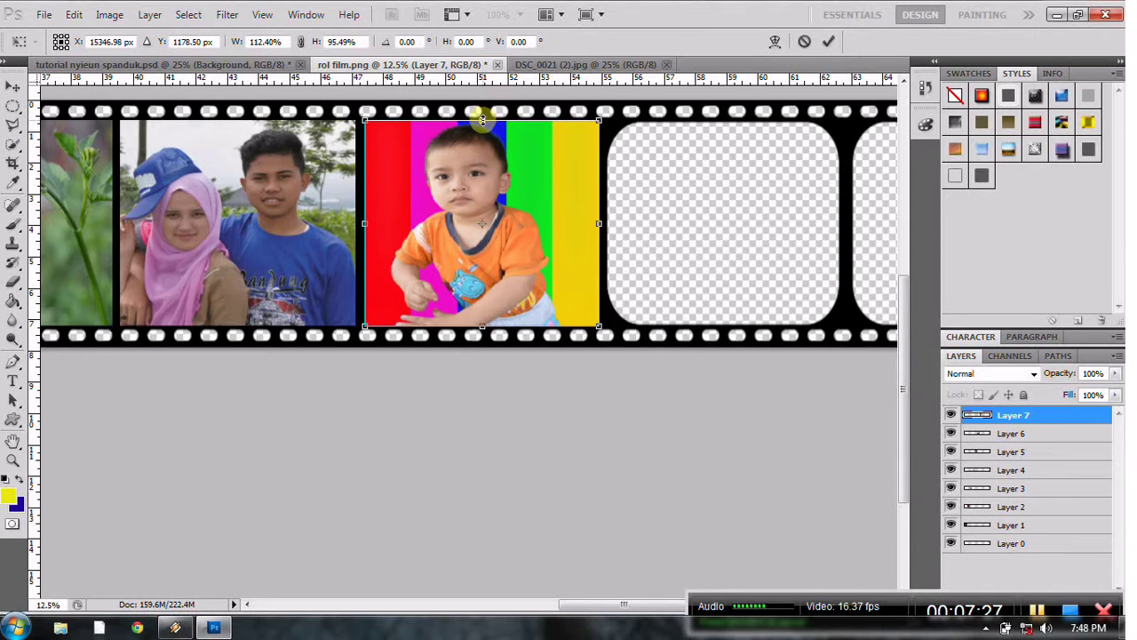
{"action": "left_click", "coordinate": [13, 89]}
{"action": "left_click", "coordinate": [472, 248]}
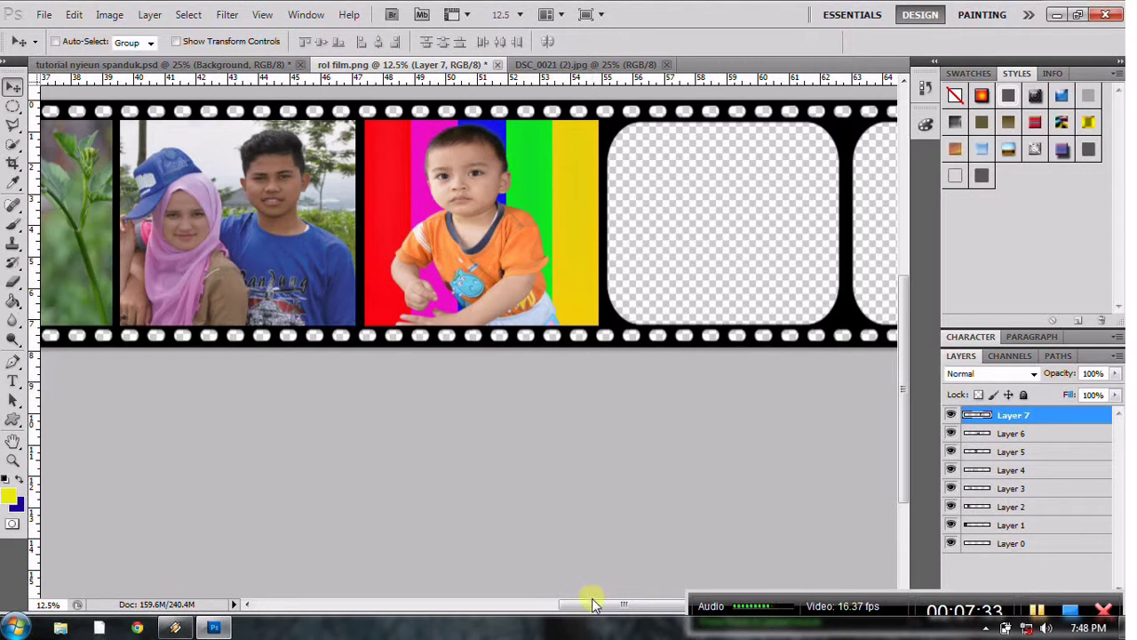
- Open the knit-cap street photo DSC_0118 (2)
{"action": "mouse_move", "coordinate": [591, 608]}
{"action": "left_mouse_down"}
{"action": "mouse_move", "coordinate": [655, 605]}
{"action": "mouse_move", "coordinate": [693, 624]}
{"action": "mouse_move", "coordinate": [630, 616]}
{"action": "left_mouse_up"}
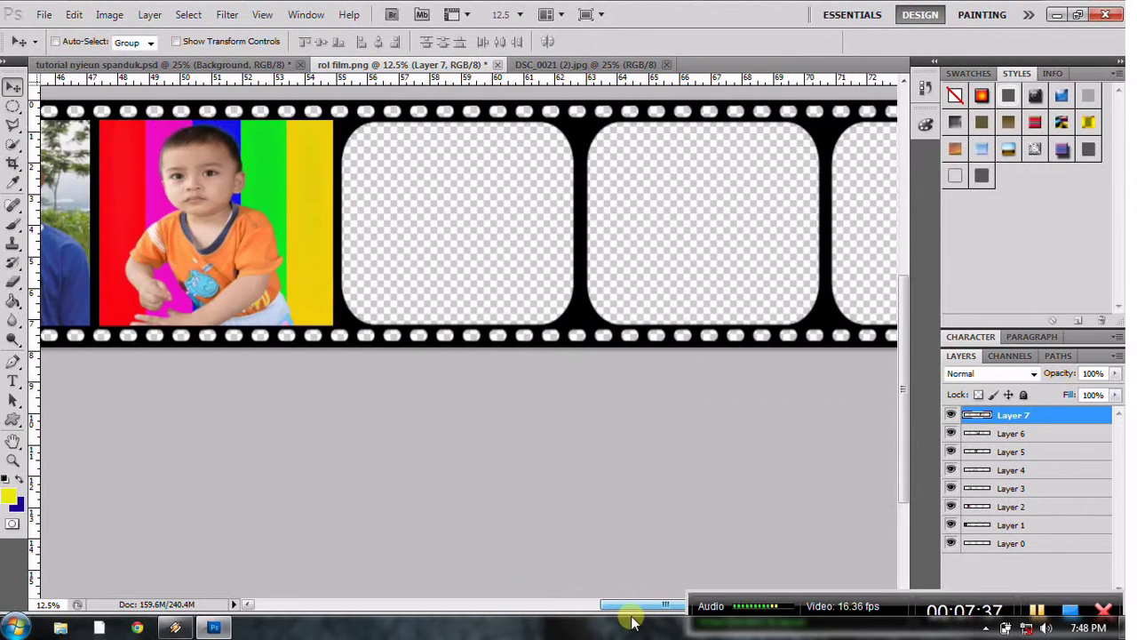
{"action": "left_click", "coordinate": [39, 18]}
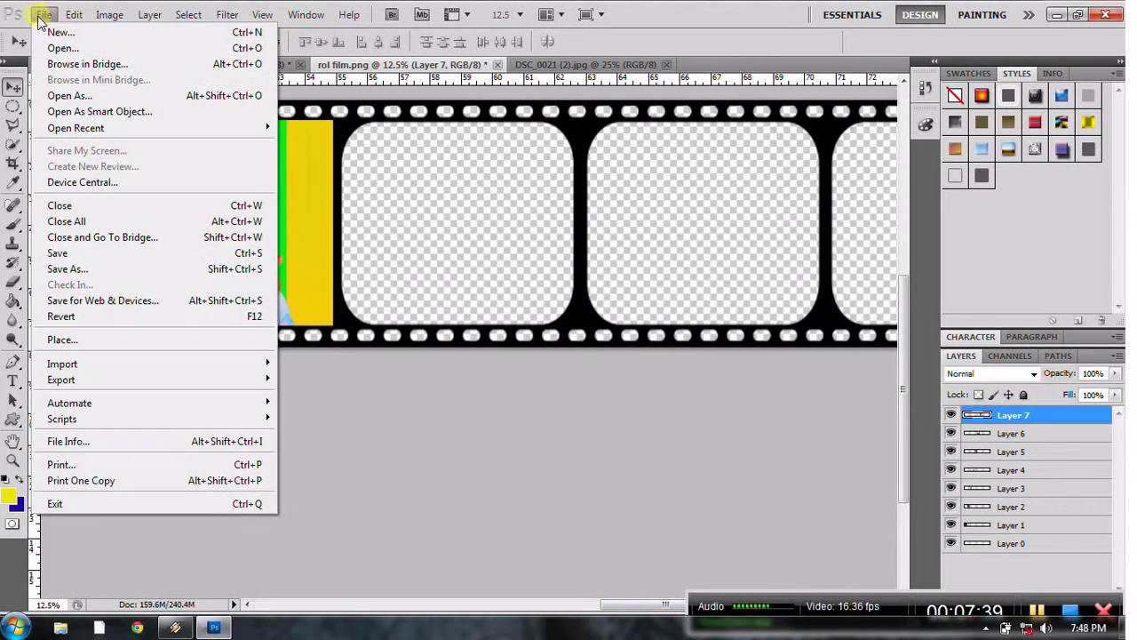
{"action": "left_click", "coordinate": [46, 42]}
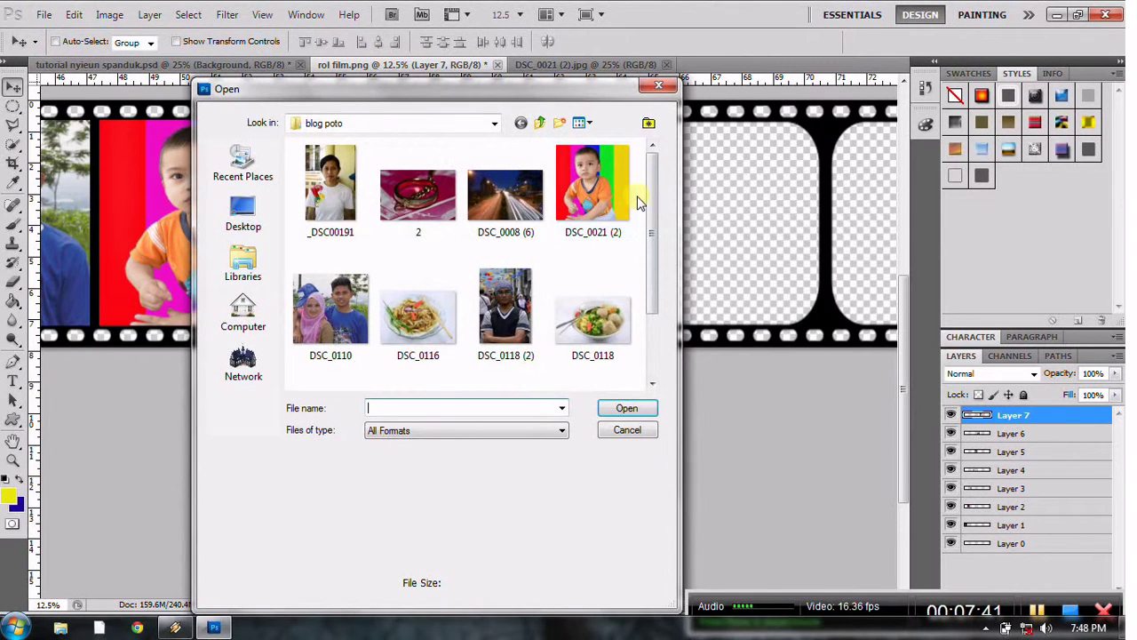
{"action": "mouse_move", "coordinate": [655, 220]}
{"action": "left_mouse_down"}
{"action": "mouse_move", "coordinate": [653, 295]}
{"action": "mouse_move", "coordinate": [649, 218]}
{"action": "left_mouse_up"}
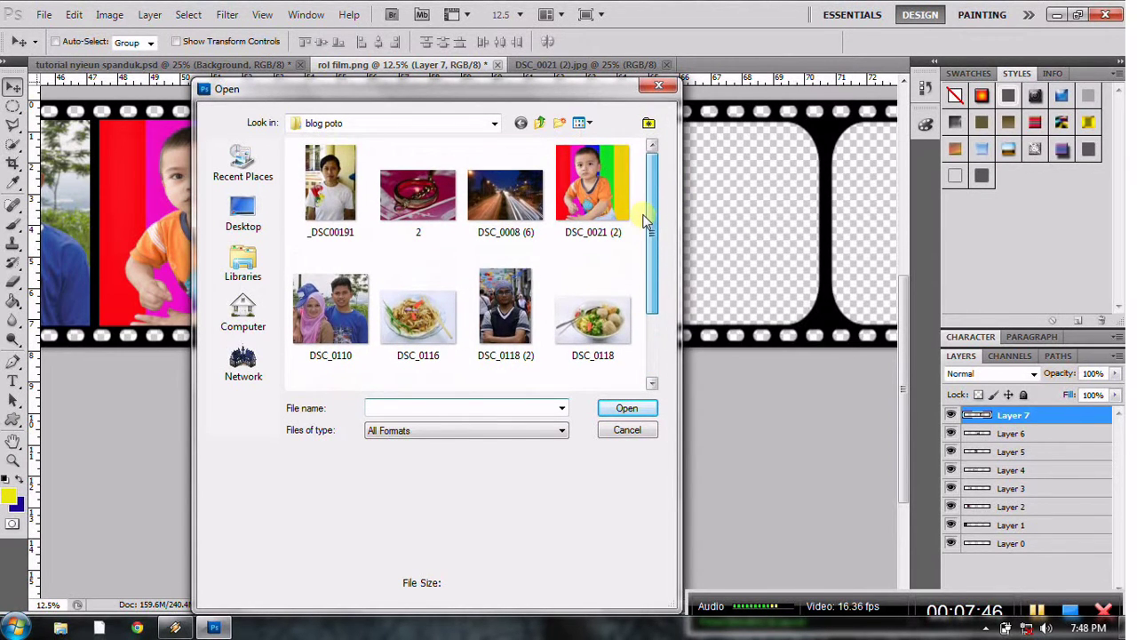
{"action": "left_click", "coordinate": [498, 299]}
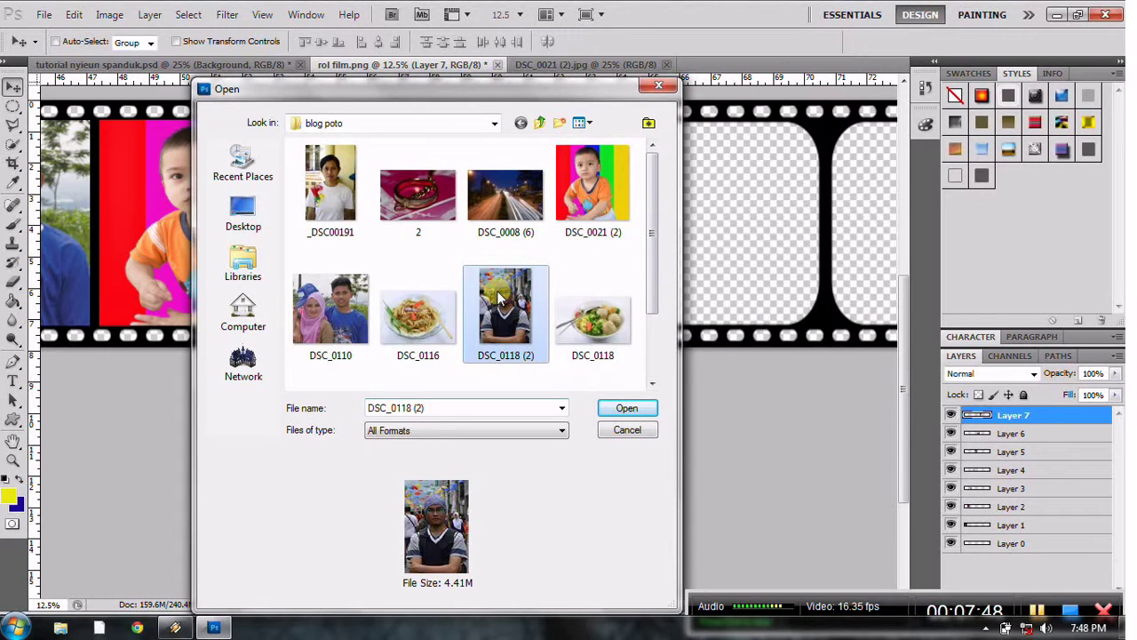
{"action": "left_click", "coordinate": [625, 408]}
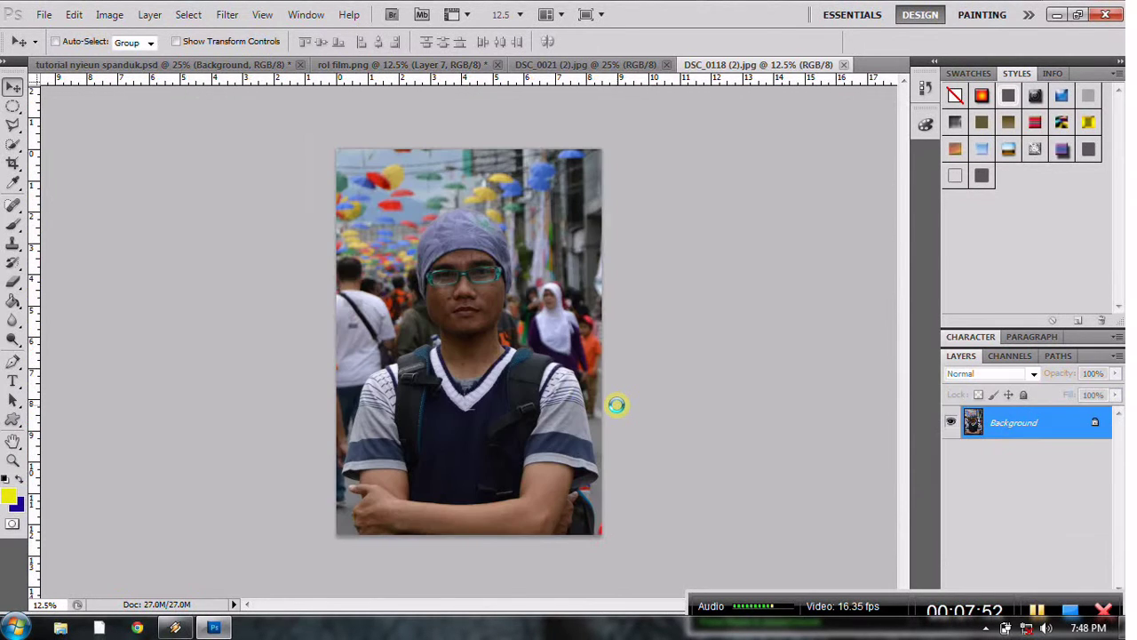
- Select and copy the whole DSC_0118 (2) image
{"action": "left_click", "coordinate": [191, 11]}
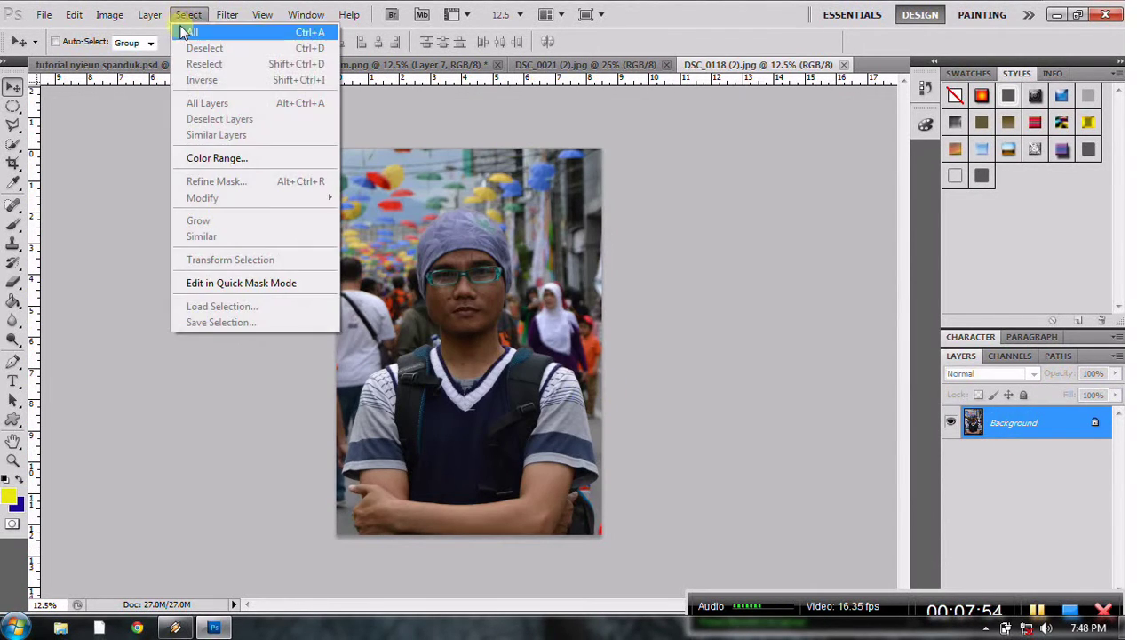
{"action": "left_click", "coordinate": [188, 30]}
{"action": "left_click", "coordinate": [73, 15]}
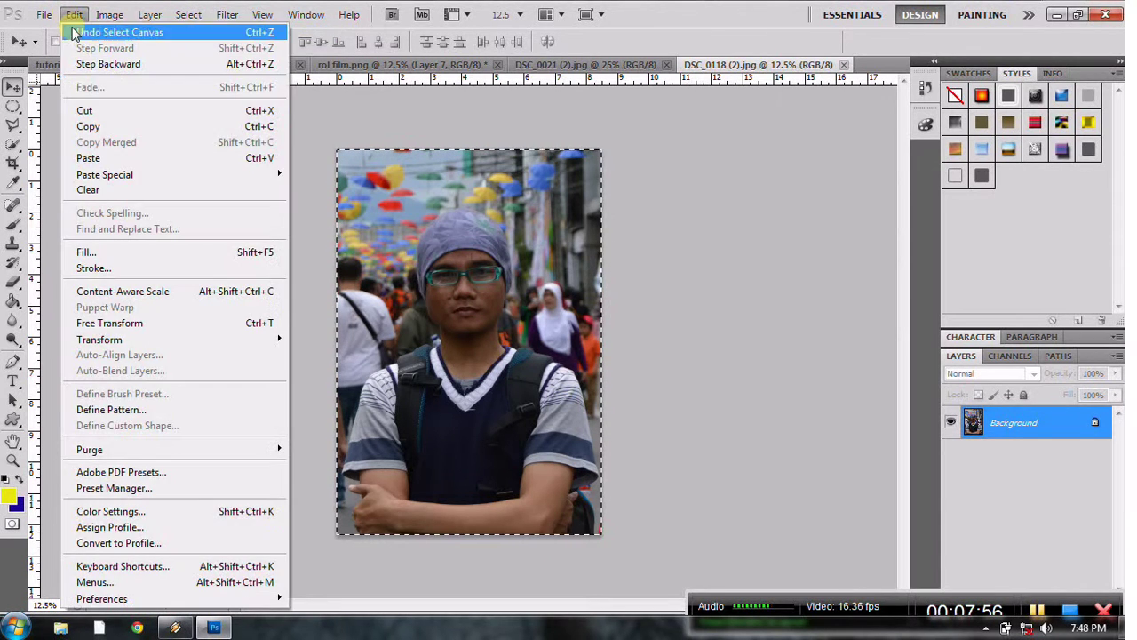
{"action": "left_click", "coordinate": [105, 127]}
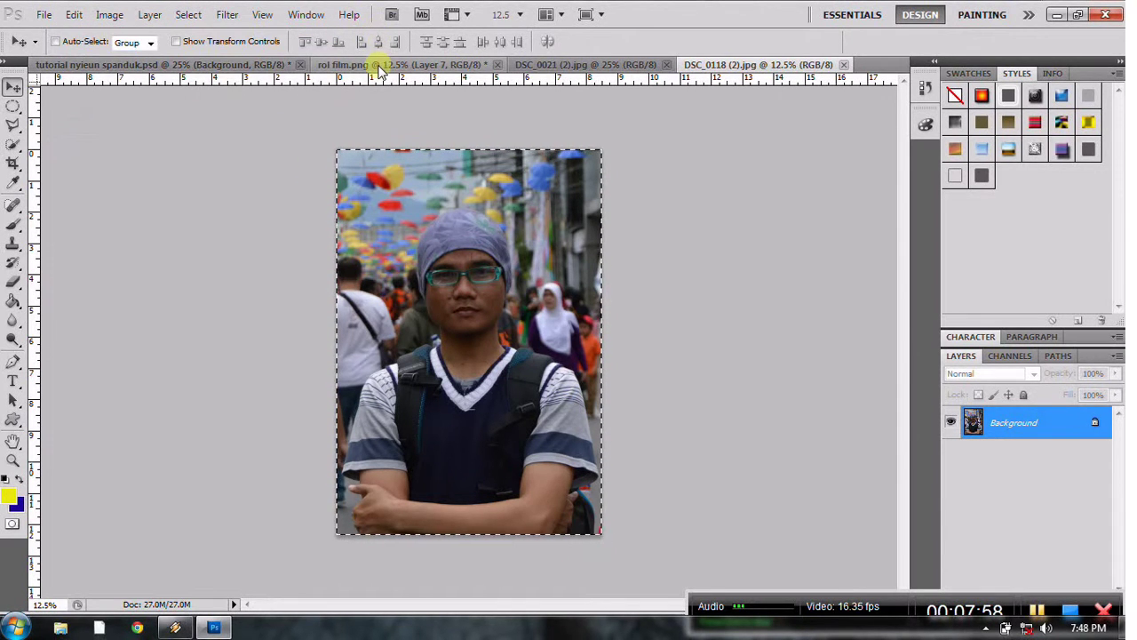
- Paste the street photo into rol film.png as Layer 8
{"action": "left_click", "coordinate": [377, 65]}
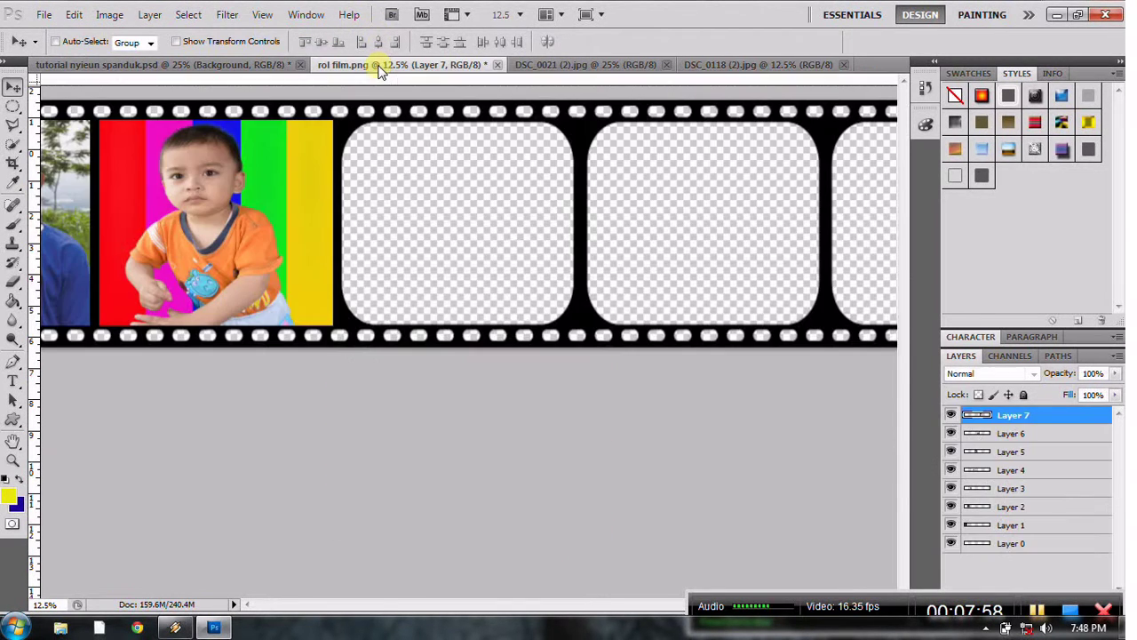
{"action": "left_click", "coordinate": [73, 14]}
{"action": "left_click", "coordinate": [108, 158]}
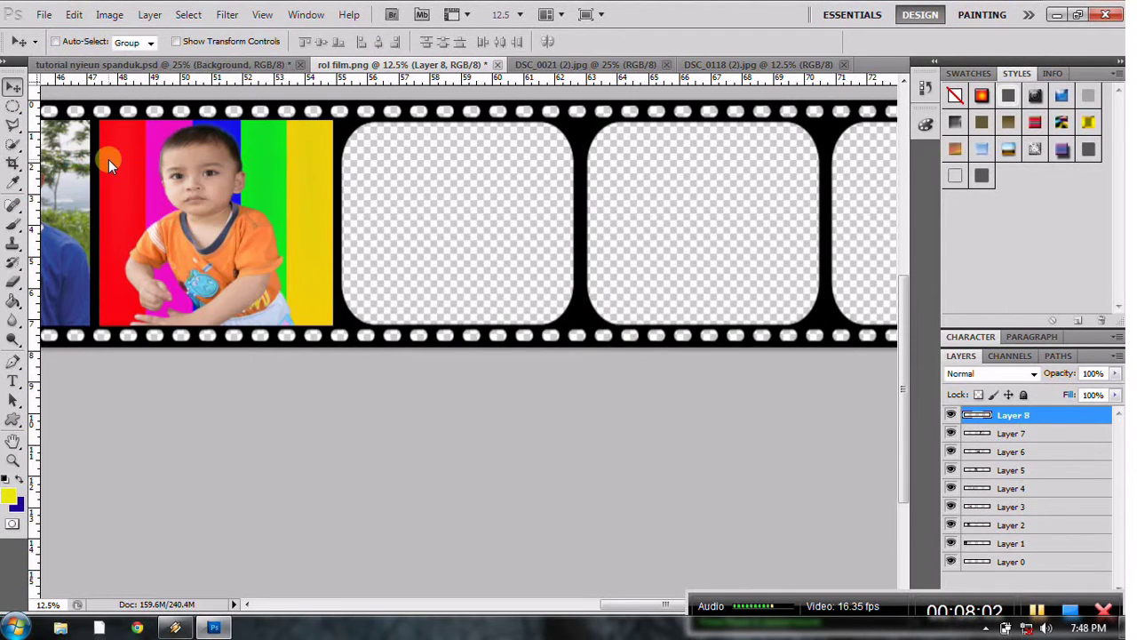
- Free-transform the street photo to fit the frame beside the toddler
{"action": "left_click", "coordinate": [73, 14]}
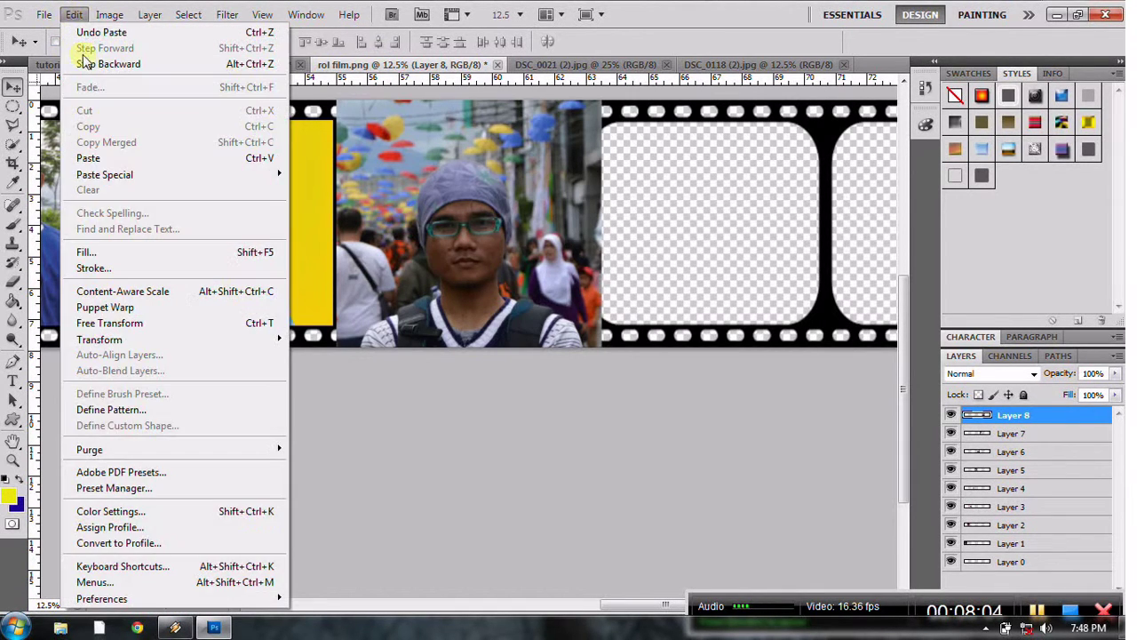
{"action": "left_click", "coordinate": [124, 325]}
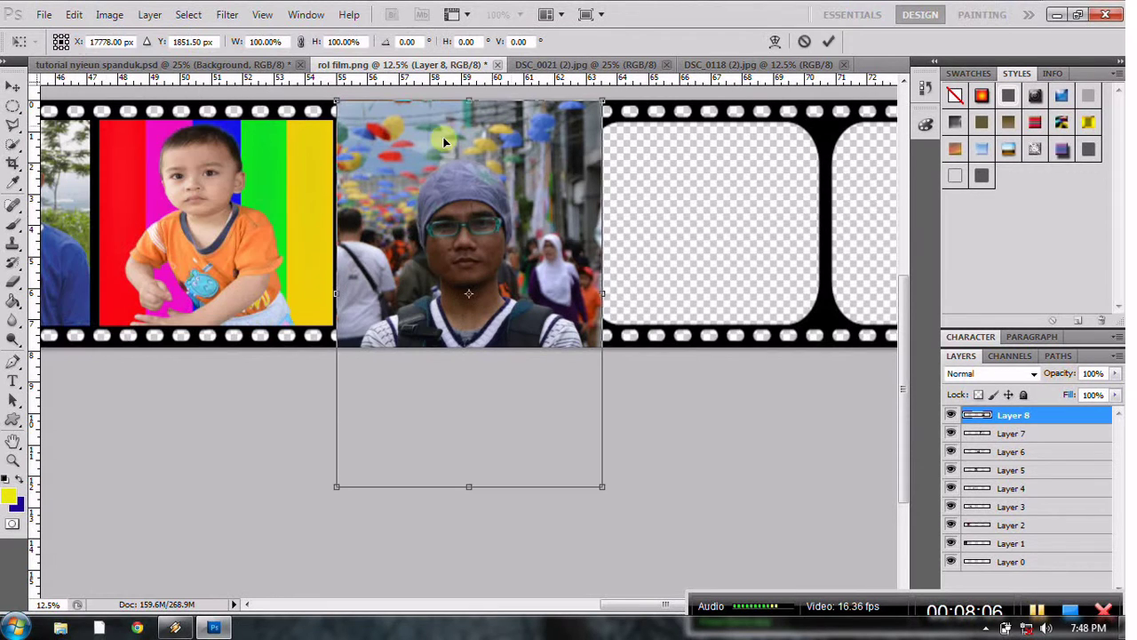
{"action": "left_click_drag", "start_coordinate": [470, 490], "coordinate": [458, 325]}
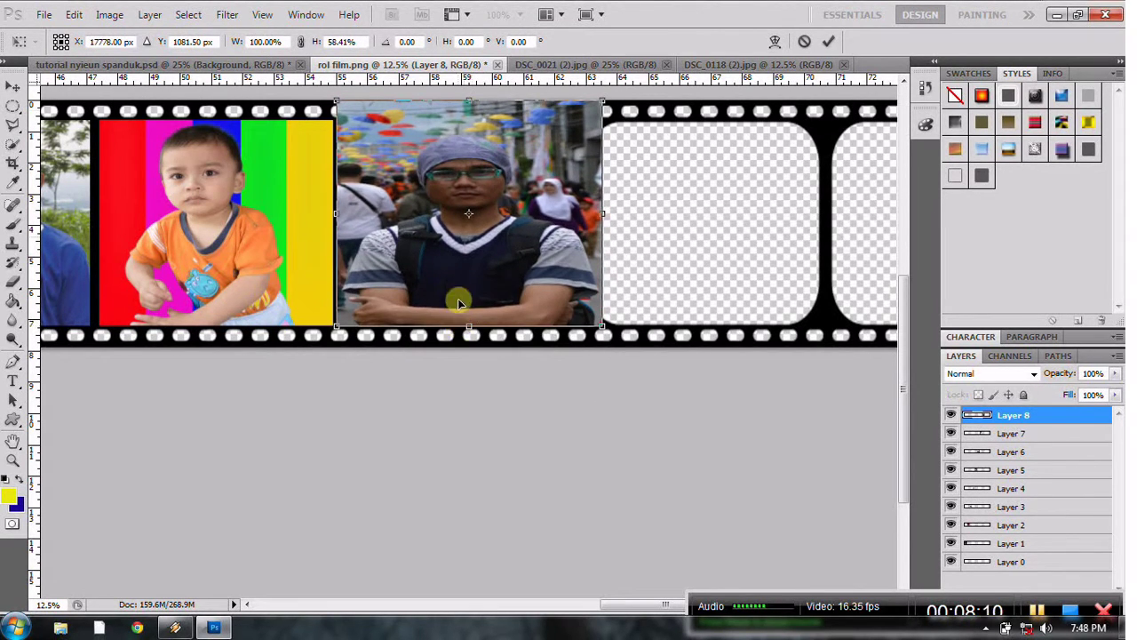
{"action": "left_click_drag", "start_coordinate": [468, 99], "coordinate": [468, 116]}
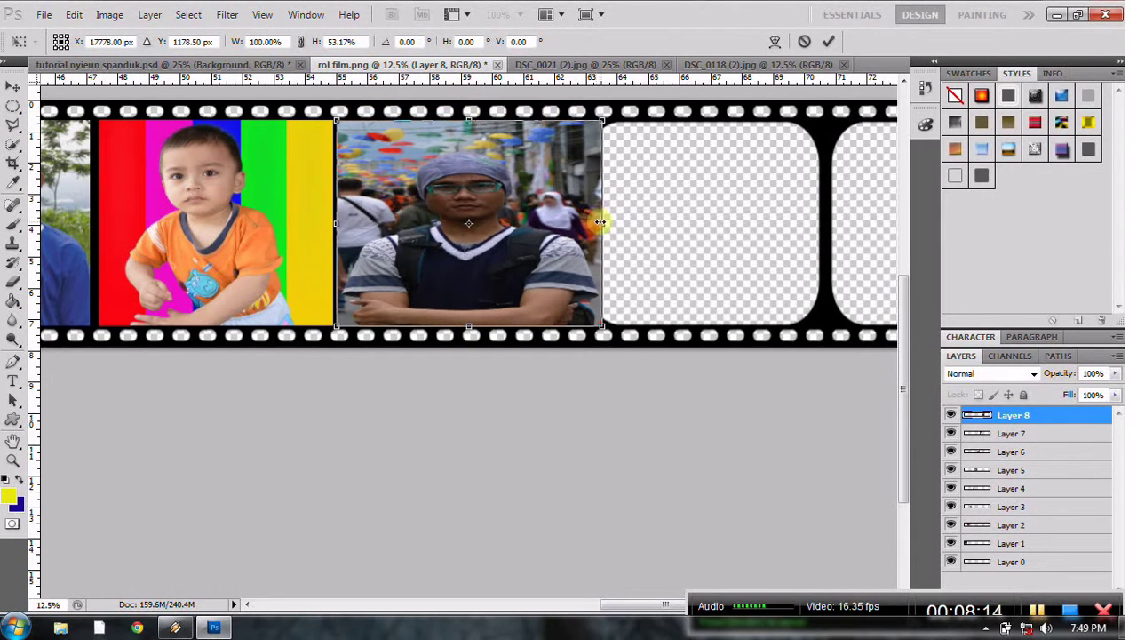
{"action": "mouse_move", "coordinate": [601, 222]}
{"action": "left_mouse_down"}
{"action": "mouse_move", "coordinate": [564, 224]}
{"action": "mouse_move", "coordinate": [579, 237]}
{"action": "left_mouse_up"}
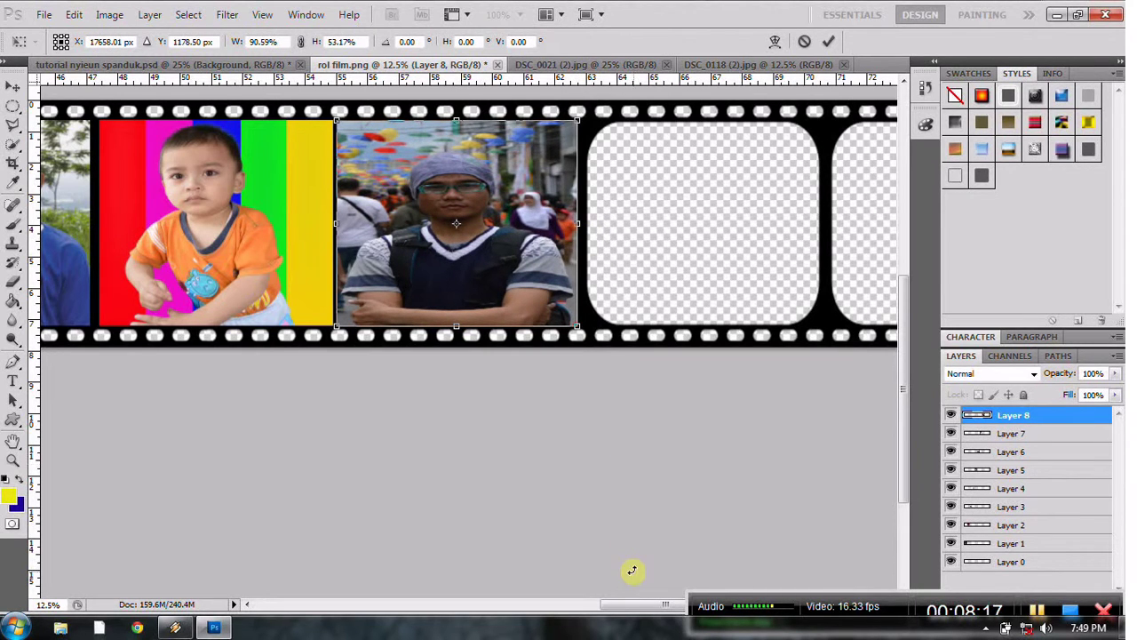
{"action": "left_click", "coordinate": [17, 89]}
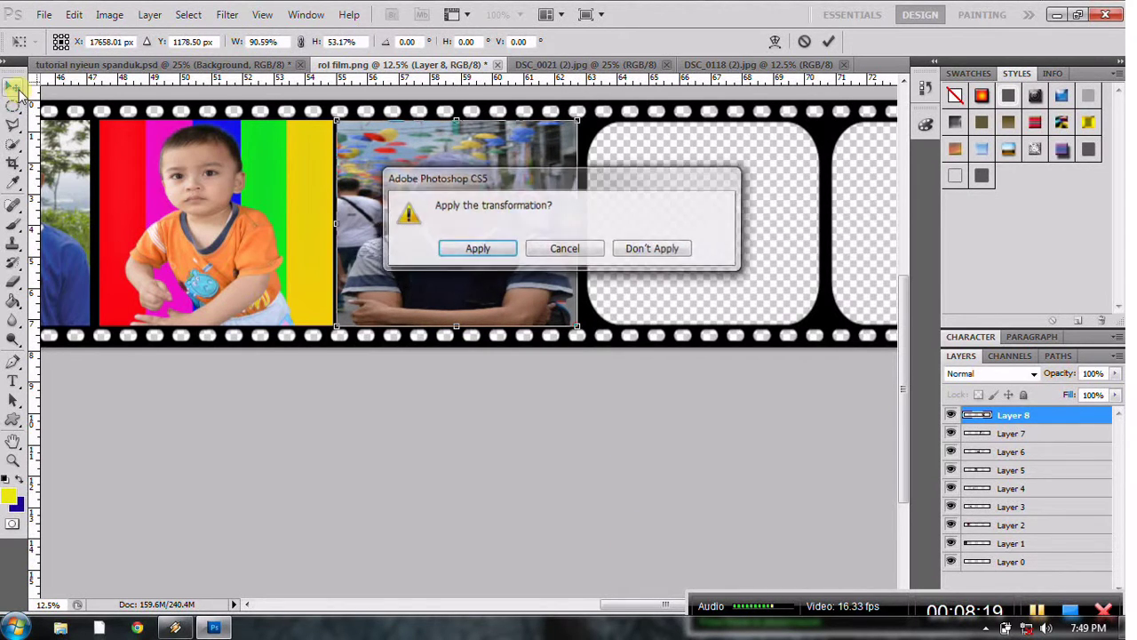
{"action": "left_click", "coordinate": [476, 249]}
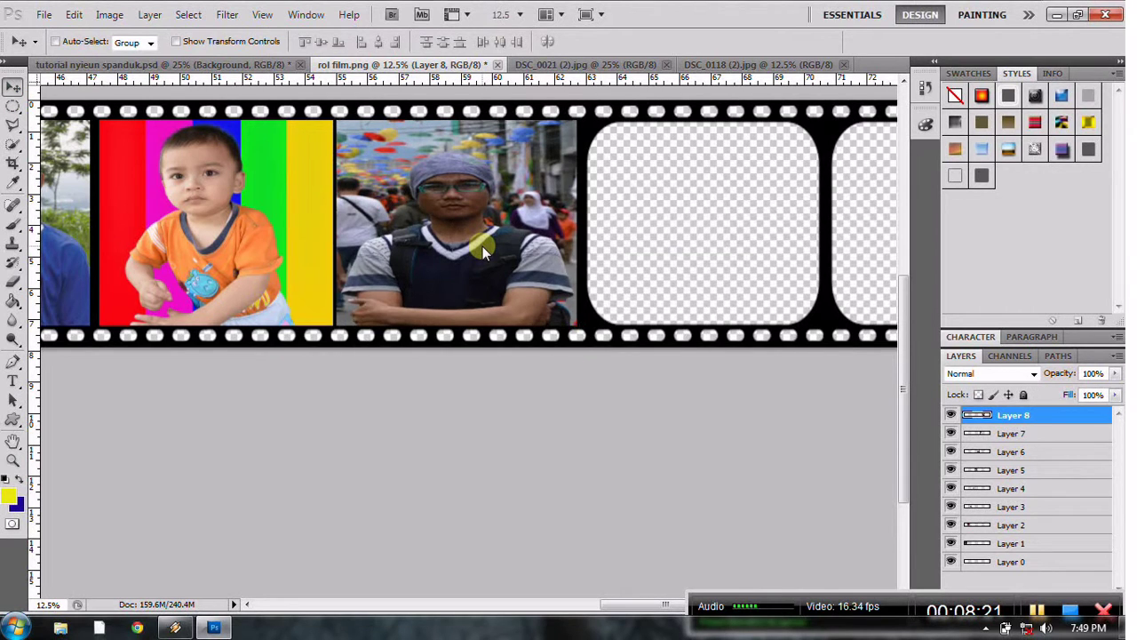
{"action": "left_click_drag", "start_coordinate": [618, 607], "coordinate": [671, 613]}
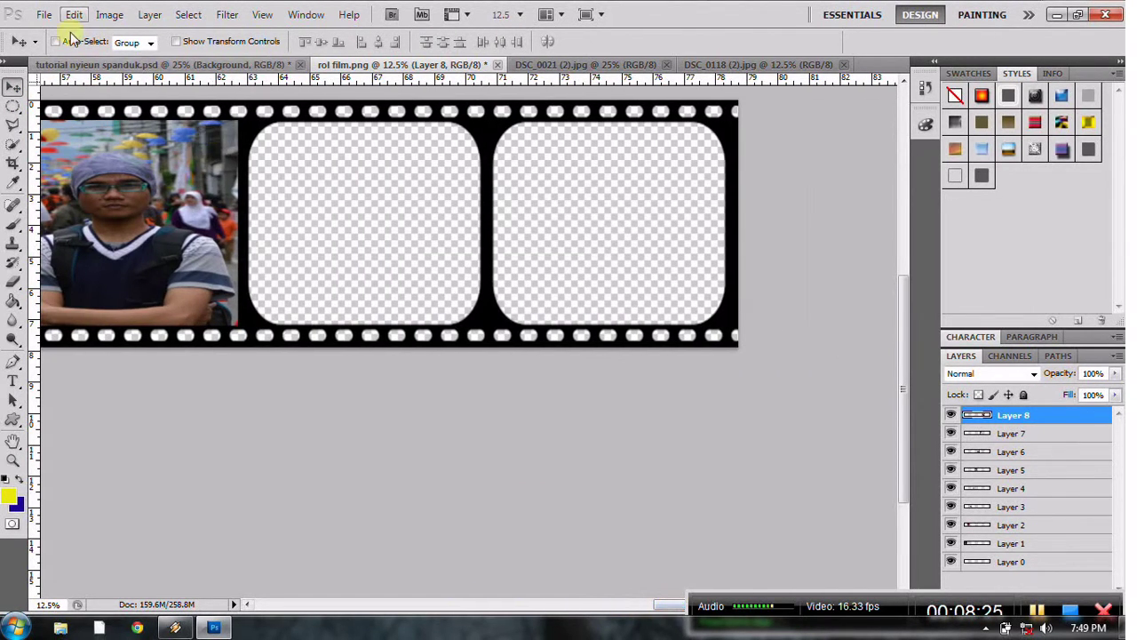
- Open the photo _DSC00191 in its own document
{"action": "left_click", "coordinate": [44, 15]}
{"action": "left_click", "coordinate": [55, 48]}
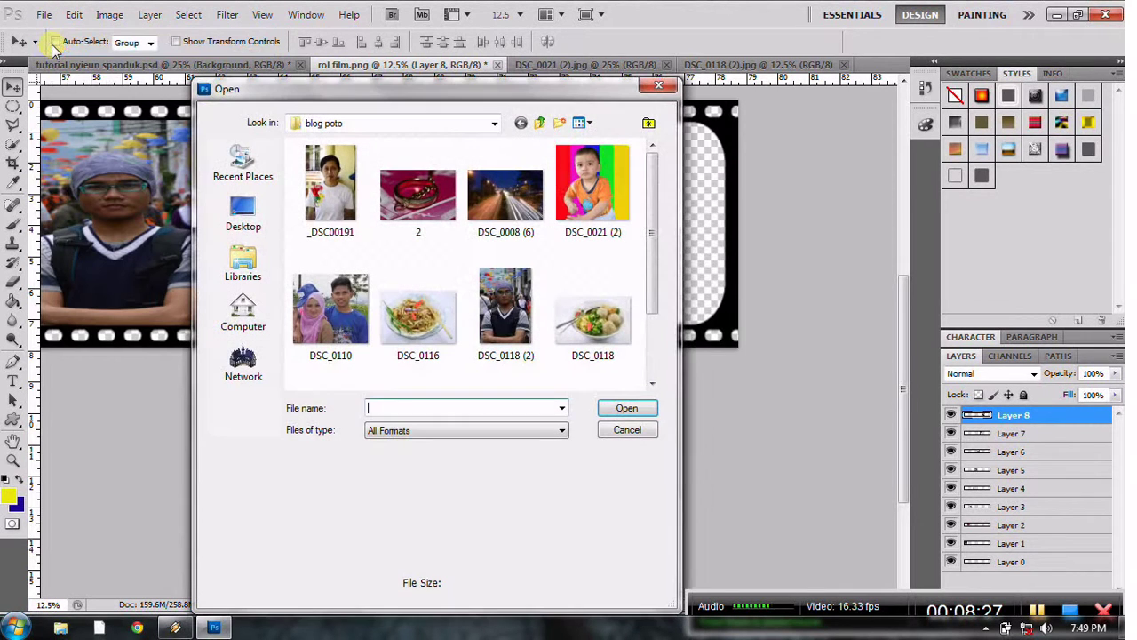
{"action": "mouse_move", "coordinate": [655, 195]}
{"action": "left_mouse_down"}
{"action": "mouse_move", "coordinate": [665, 284]}
{"action": "mouse_move", "coordinate": [678, 276]}
{"action": "mouse_move", "coordinate": [667, 236]}
{"action": "mouse_move", "coordinate": [670, 293]}
{"action": "mouse_move", "coordinate": [667, 213]}
{"action": "mouse_move", "coordinate": [677, 279]}
{"action": "left_mouse_up"}
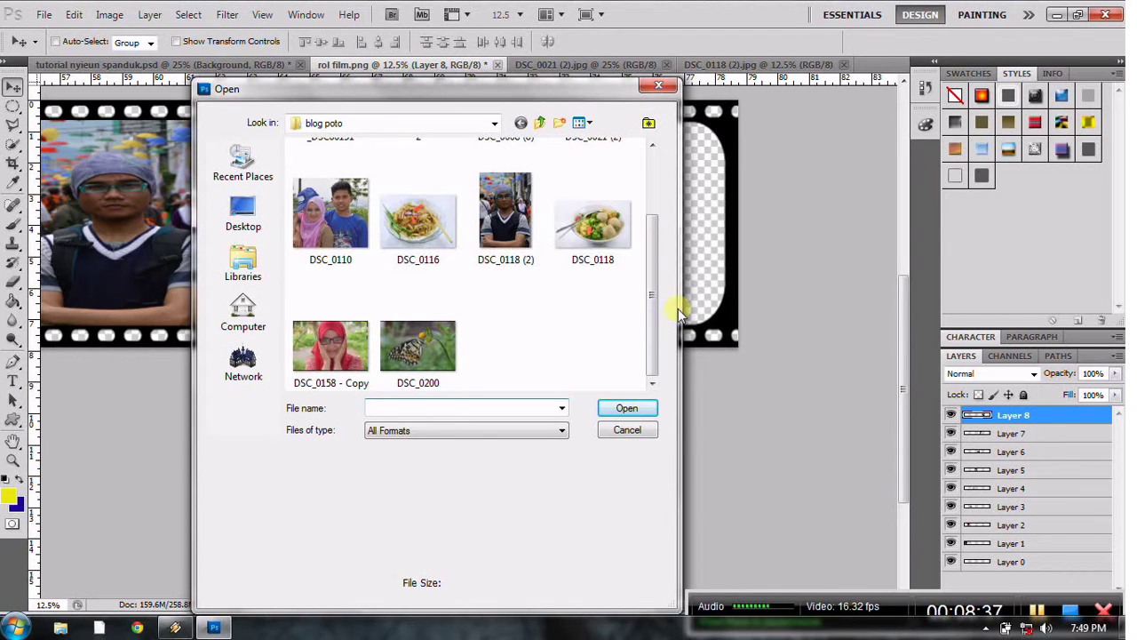
{"action": "mouse_move", "coordinate": [651, 318]}
{"action": "left_mouse_down"}
{"action": "mouse_move", "coordinate": [646, 272]}
{"action": "mouse_move", "coordinate": [622, 327]}
{"action": "left_mouse_up"}
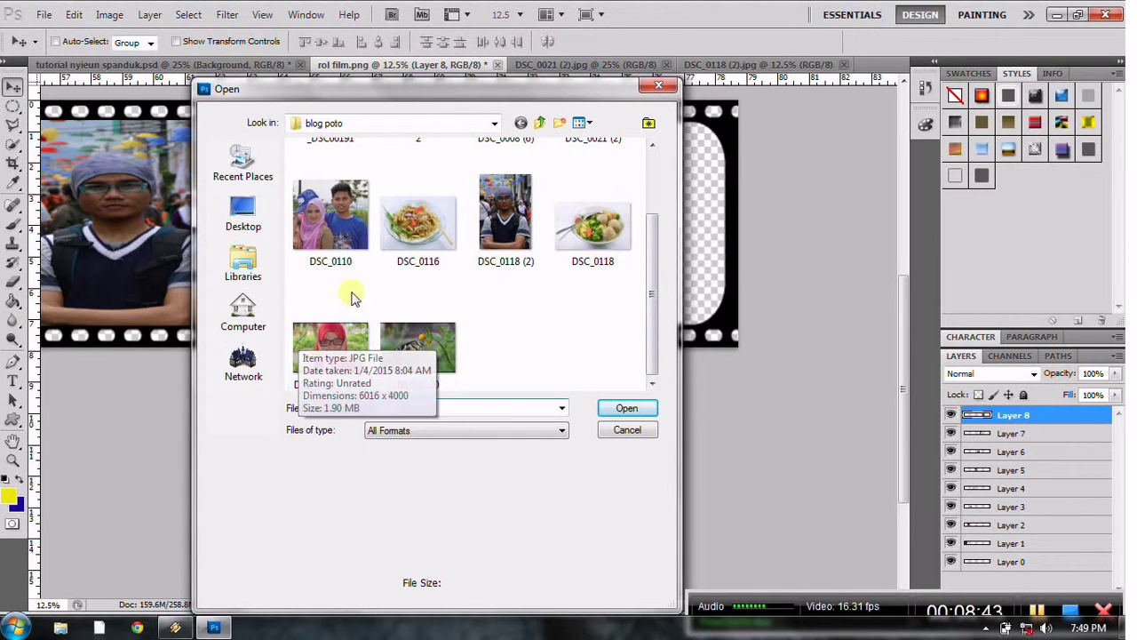
{"action": "left_click_drag", "start_coordinate": [653, 362], "coordinate": [643, 266]}
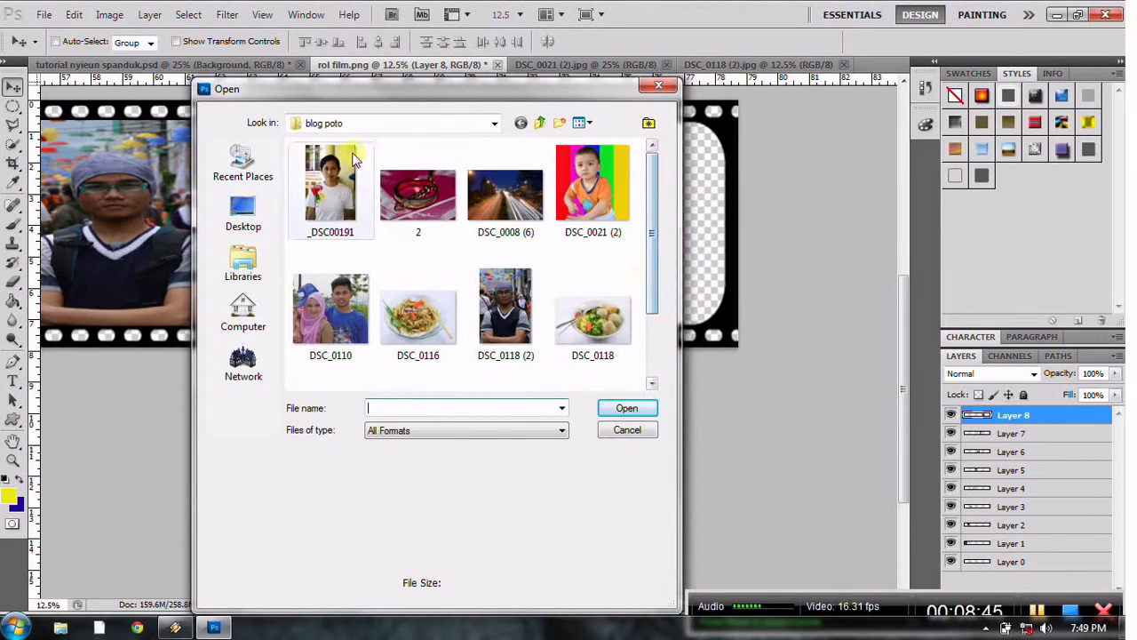
{"action": "left_click", "coordinate": [330, 191]}
{"action": "left_click", "coordinate": [608, 413]}
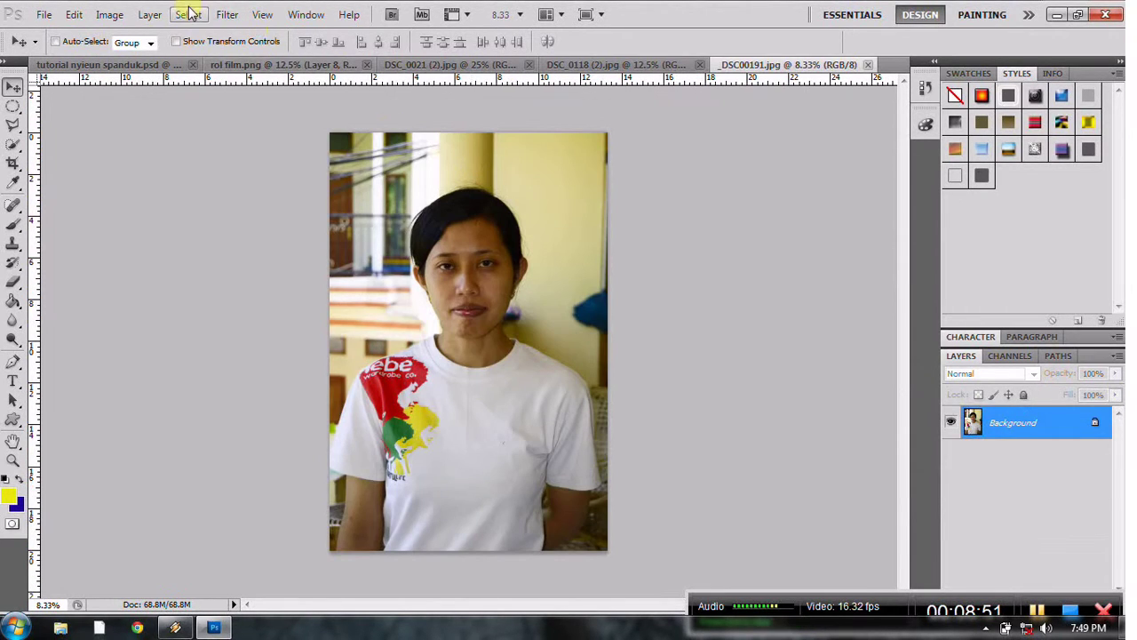
- Select all of the _DSC00191 photo and copy it
{"action": "left_click", "coordinate": [188, 14]}
{"action": "left_click", "coordinate": [190, 31]}
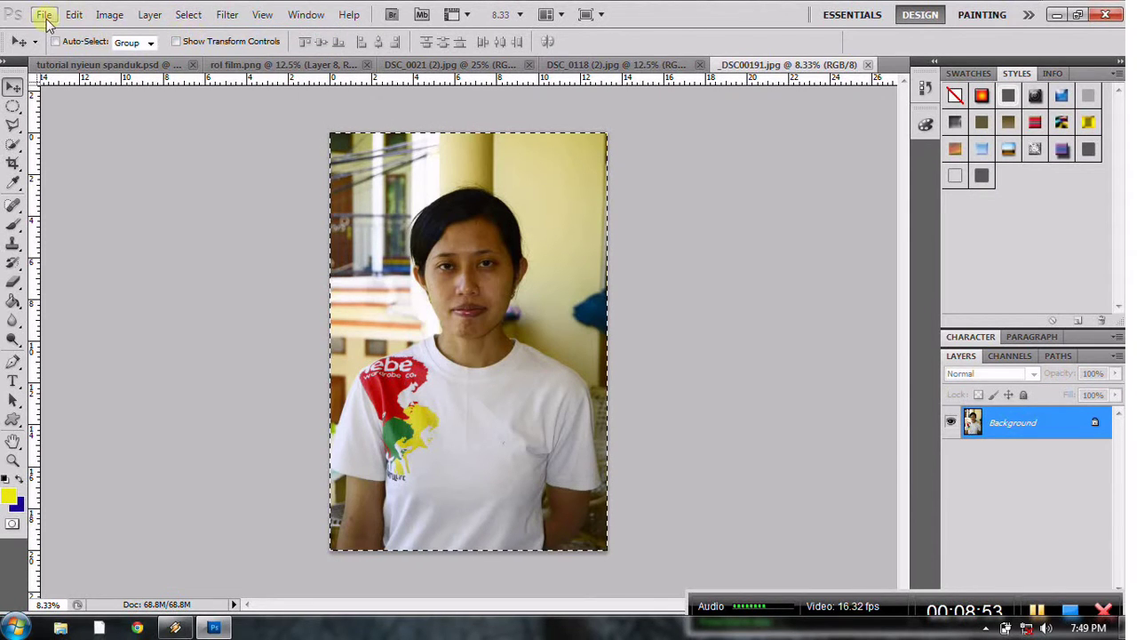
{"action": "left_click", "coordinate": [74, 14]}
{"action": "left_click", "coordinate": [98, 127]}
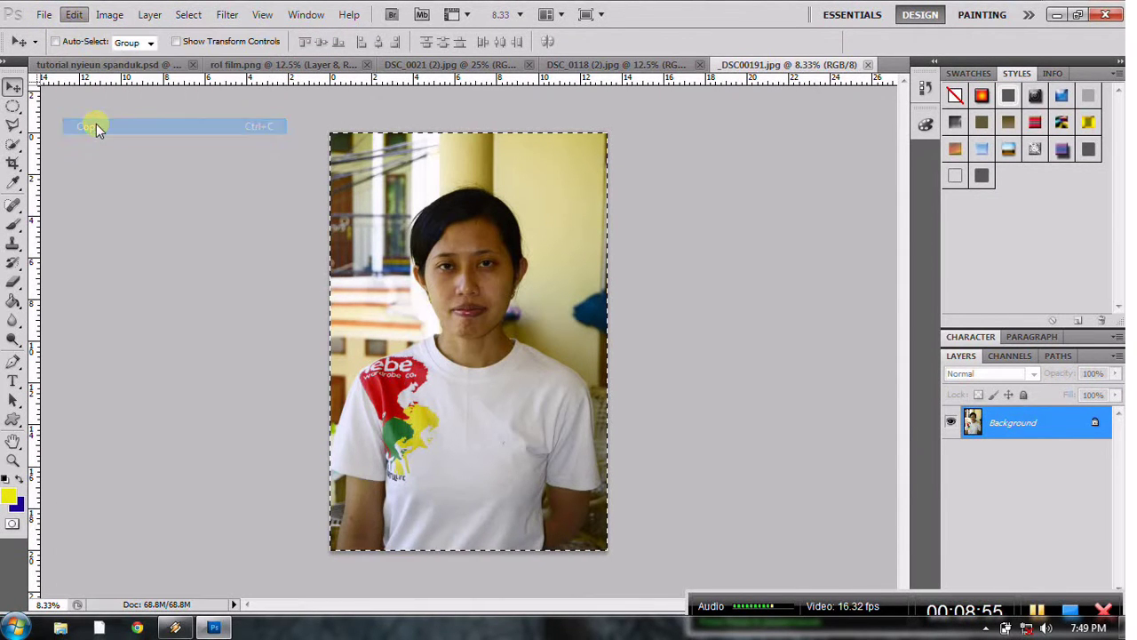
- Paste the woman's photo into the rol film.png film strip
{"action": "left_click", "coordinate": [292, 67]}
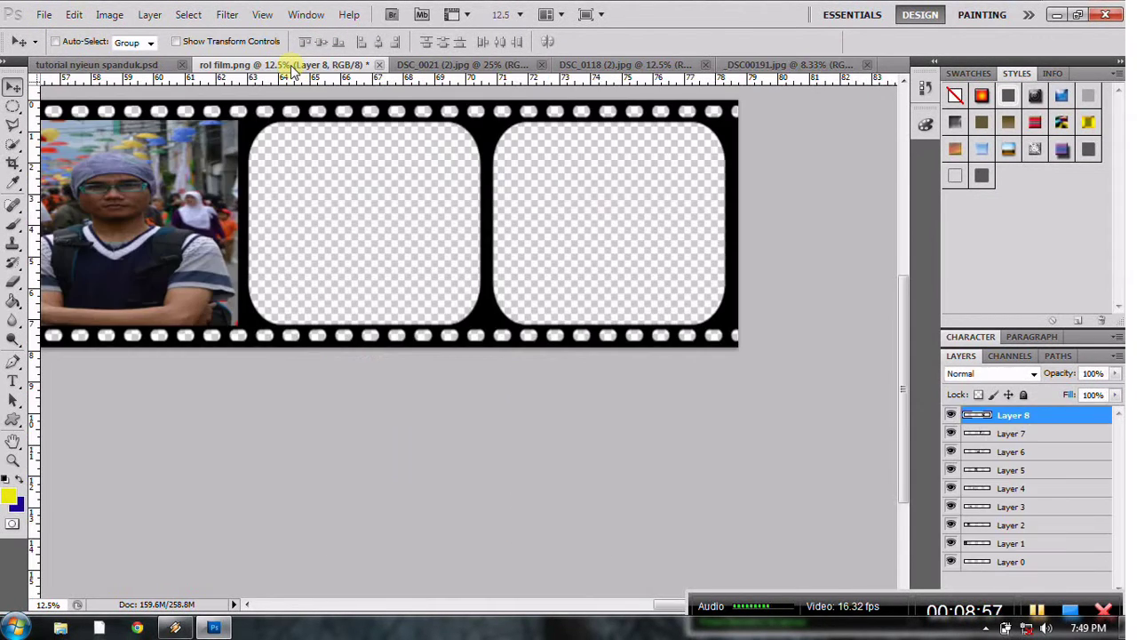
{"action": "left_click", "coordinate": [74, 14]}
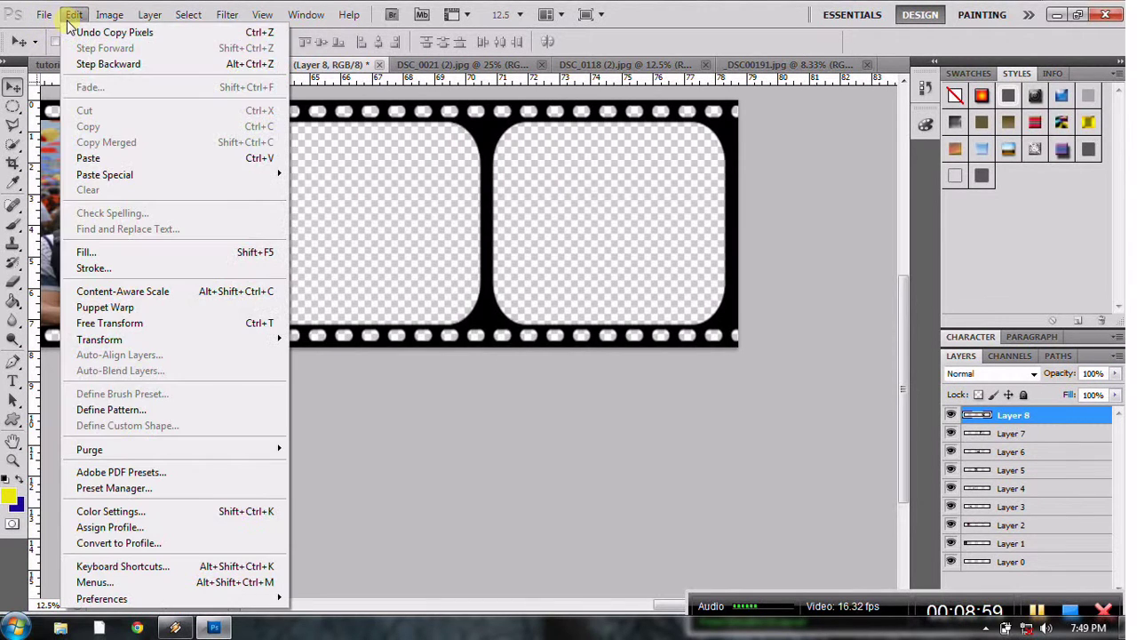
{"action": "left_click", "coordinate": [107, 156]}
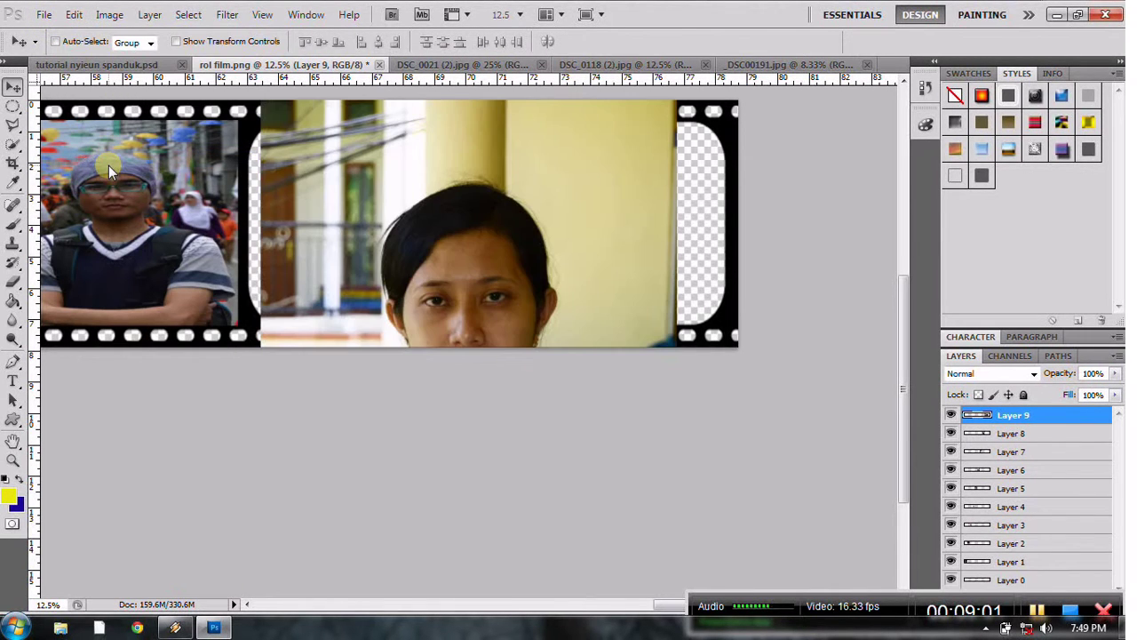
- Free Transform the pasted photo into the second film frame and apply the resize
{"action": "left_click", "coordinate": [74, 15]}
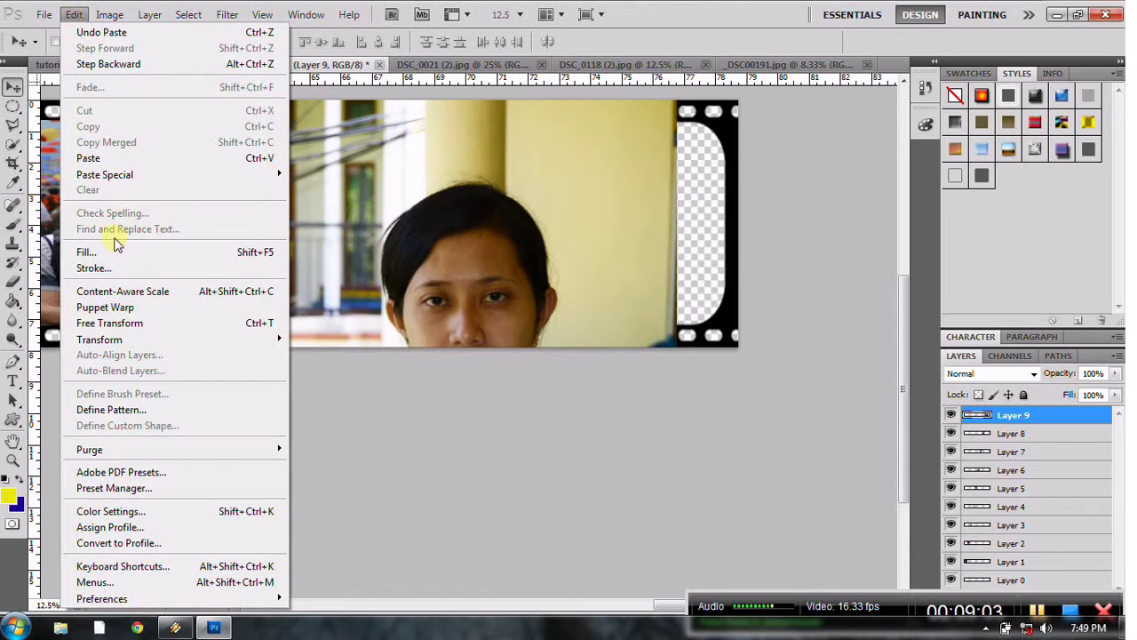
{"action": "left_click", "coordinate": [115, 322]}
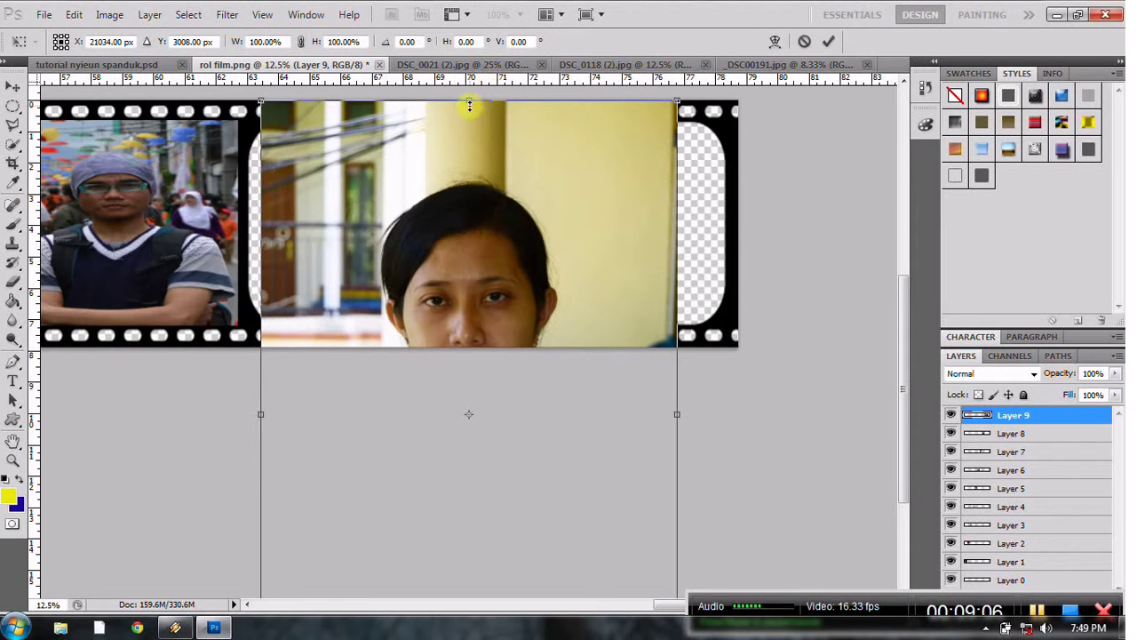
{"action": "left_click_drag", "start_coordinate": [471, 100], "coordinate": [510, 354]}
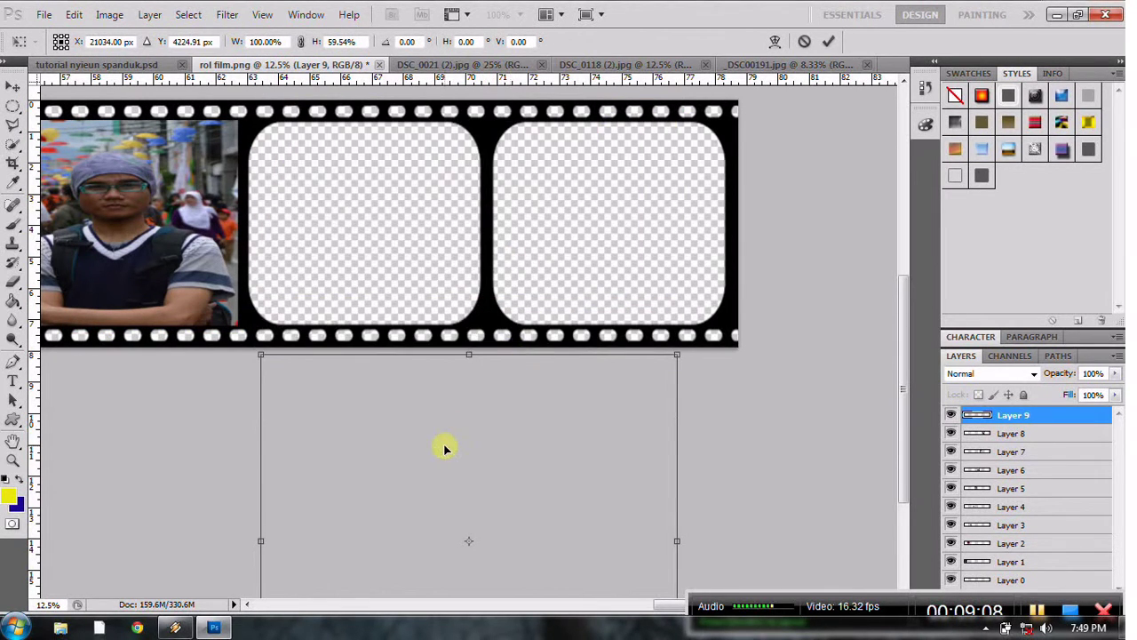
{"action": "left_click_drag", "start_coordinate": [445, 449], "coordinate": [431, 212]}
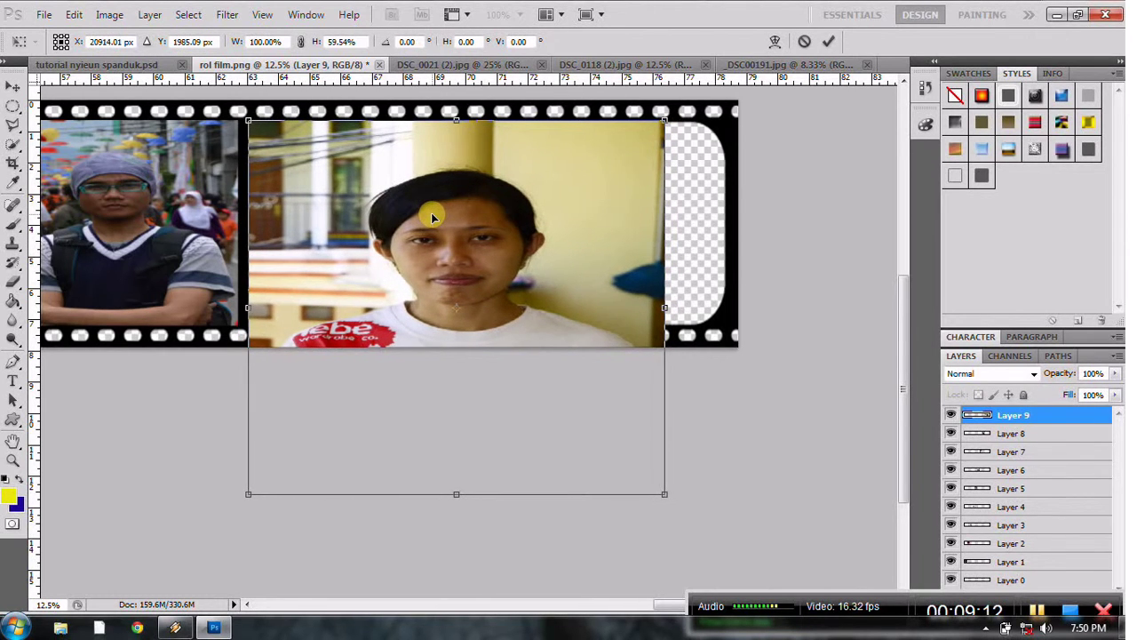
{"action": "left_click_drag", "start_coordinate": [459, 501], "coordinate": [445, 328]}
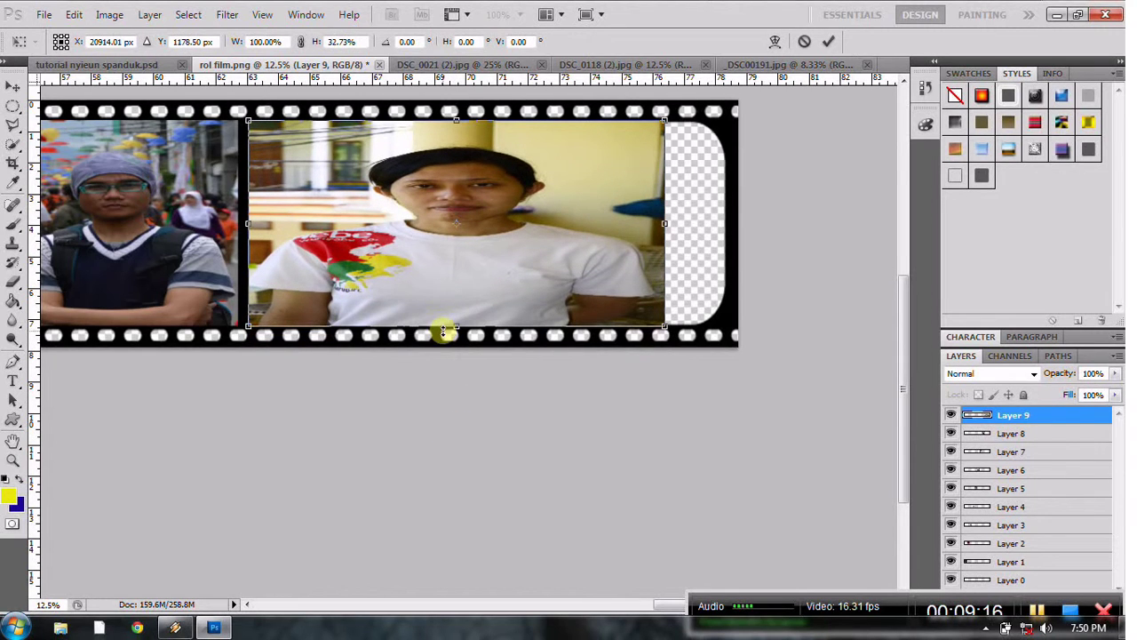
{"action": "mouse_move", "coordinate": [667, 220]}
{"action": "left_mouse_down"}
{"action": "mouse_move", "coordinate": [475, 210]}
{"action": "mouse_move", "coordinate": [487, 211]}
{"action": "left_mouse_up"}
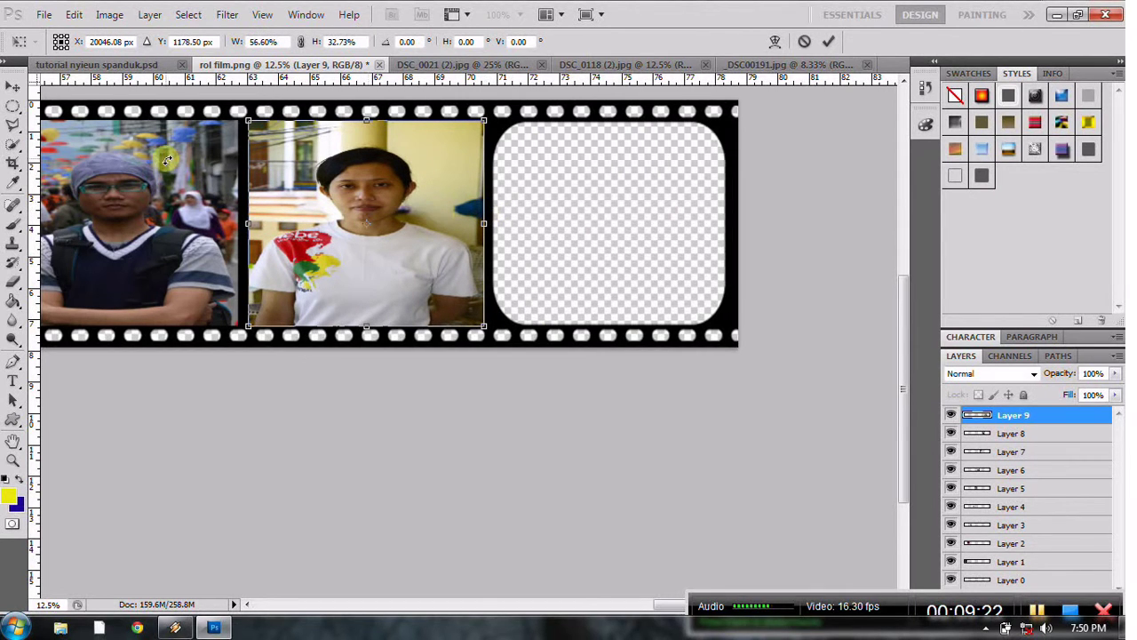
{"action": "left_click", "coordinate": [14, 84]}
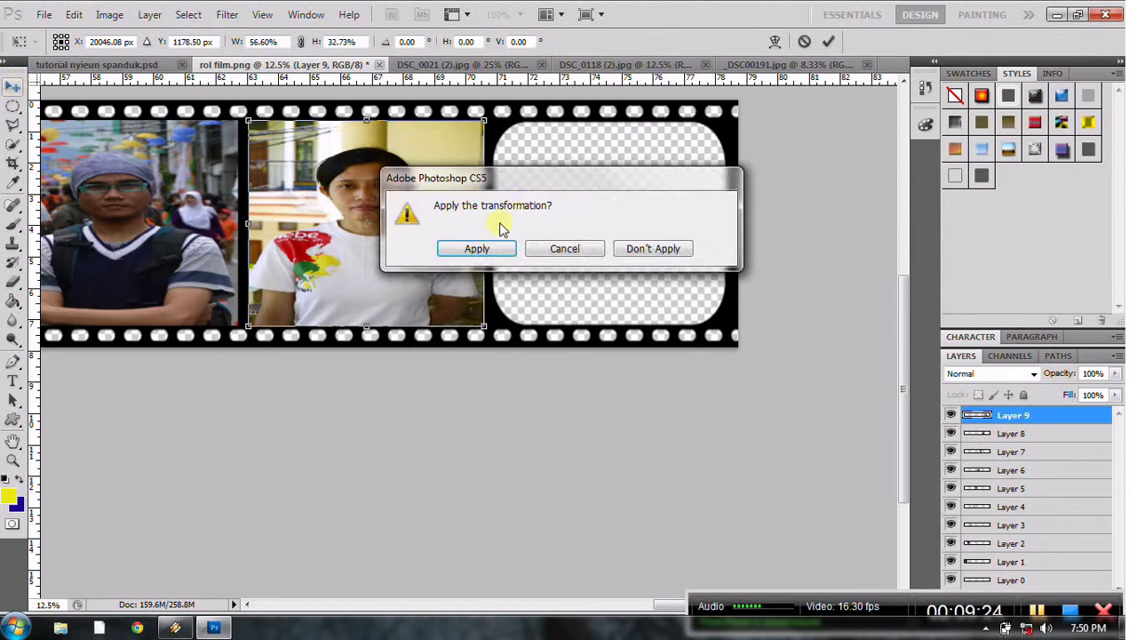
{"action": "left_click", "coordinate": [478, 250]}
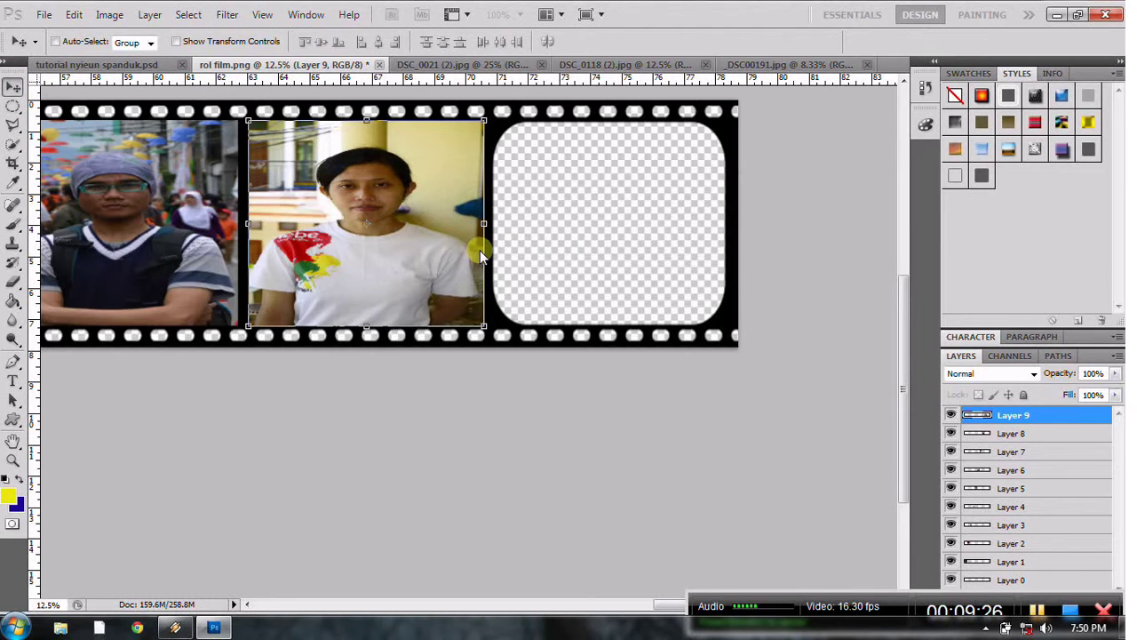
- Open the photo DSC_0158 - Copy
{"action": "left_click", "coordinate": [45, 19]}
{"action": "left_click", "coordinate": [54, 45]}
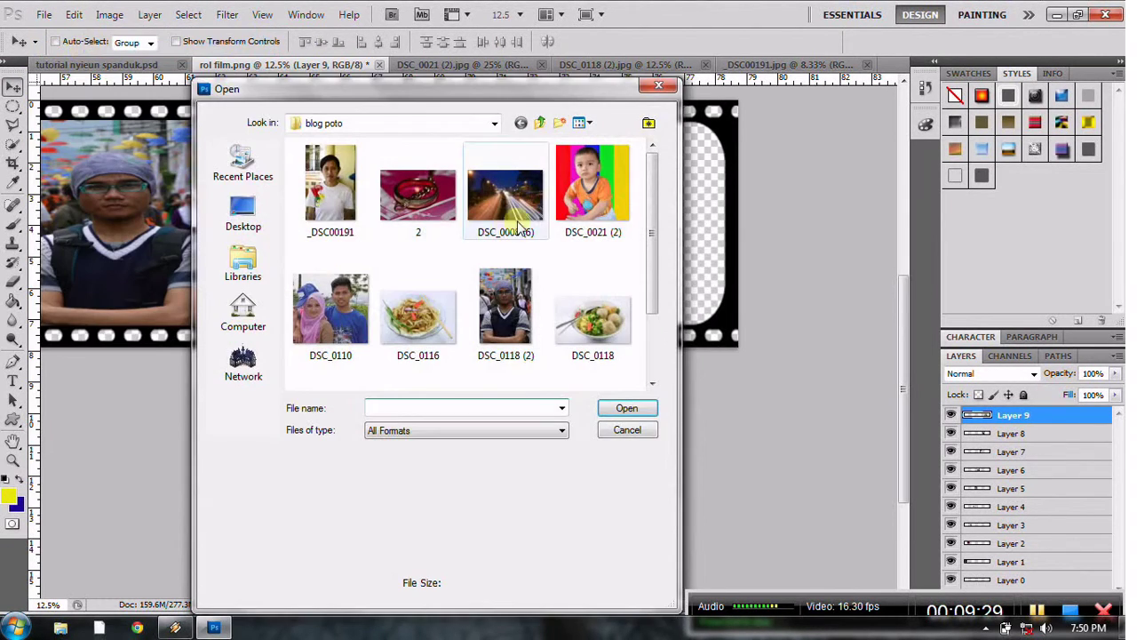
{"action": "left_click_drag", "start_coordinate": [649, 229], "coordinate": [649, 338]}
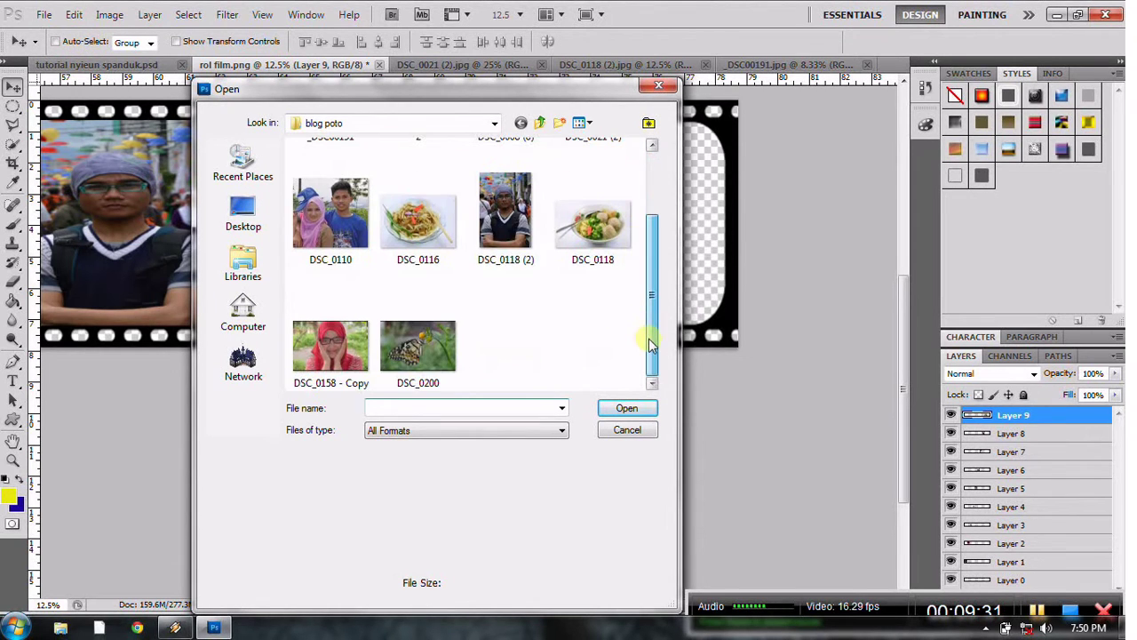
{"action": "left_click", "coordinate": [328, 356]}
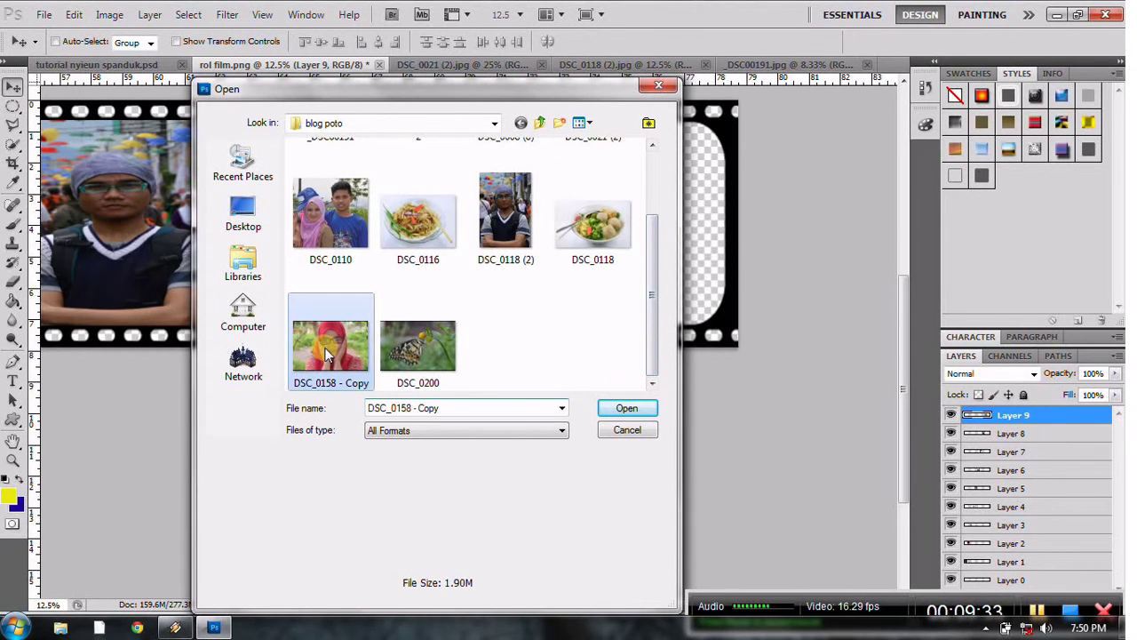
{"action": "left_click", "coordinate": [614, 411]}
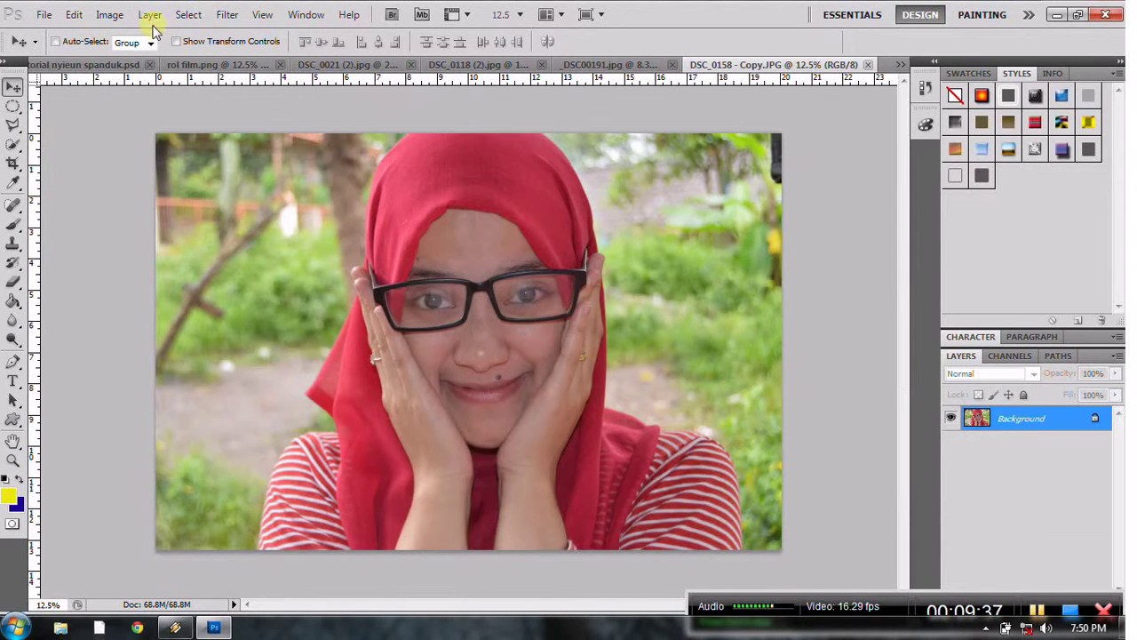
- Select and copy the whole photo, then return to rol film.png
{"action": "left_click", "coordinate": [187, 15]}
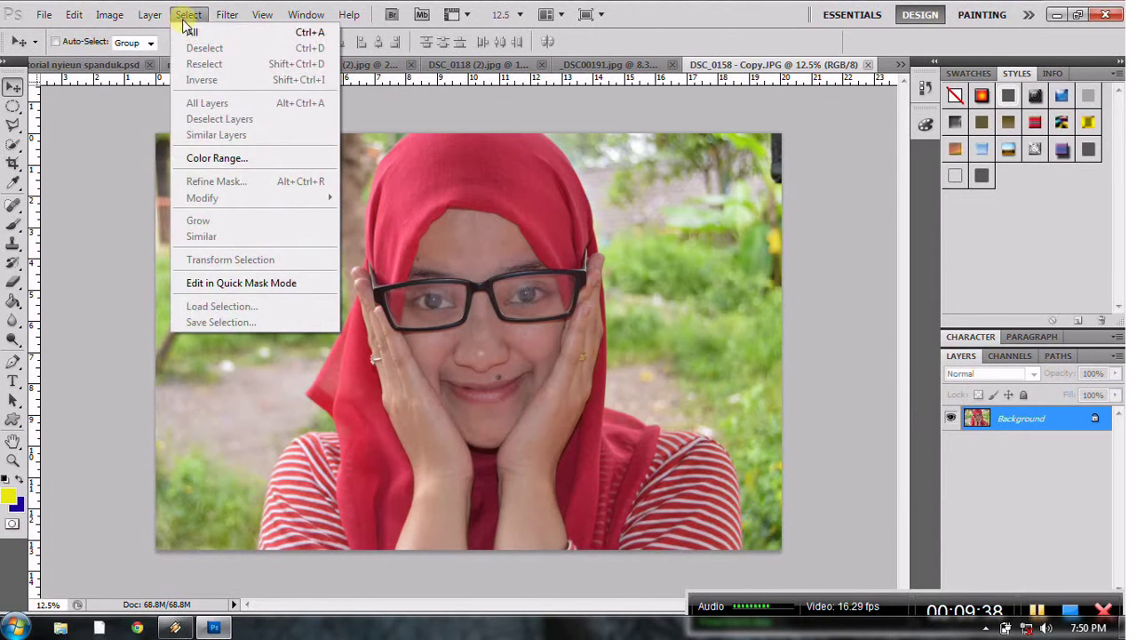
{"action": "left_click", "coordinate": [73, 15]}
{"action": "left_click", "coordinate": [94, 115]}
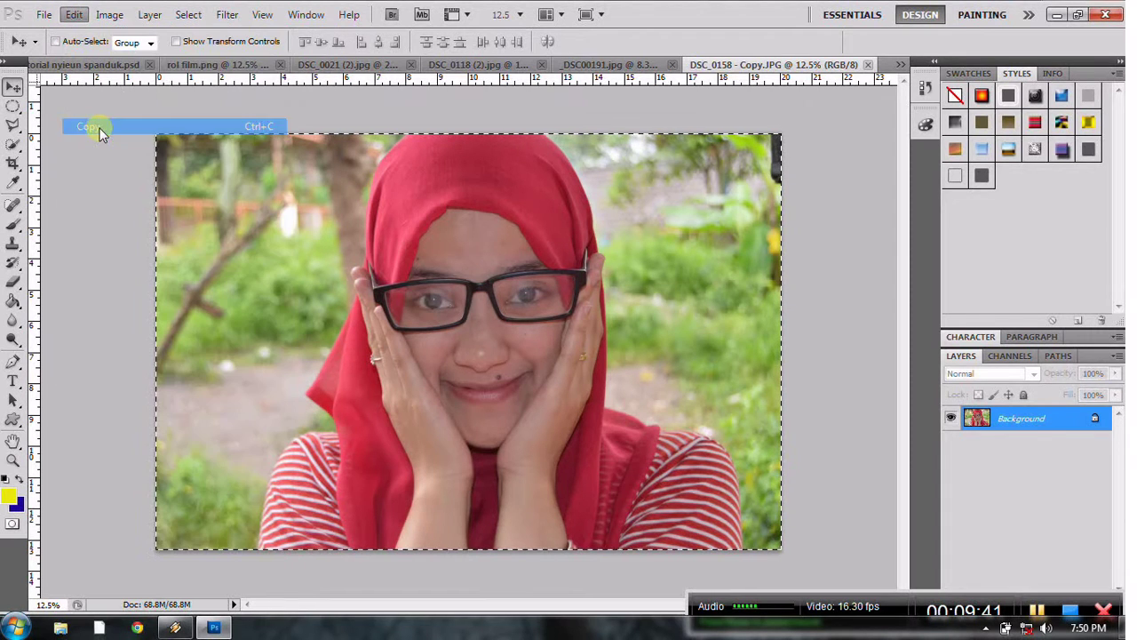
{"action": "left_click", "coordinate": [232, 64]}
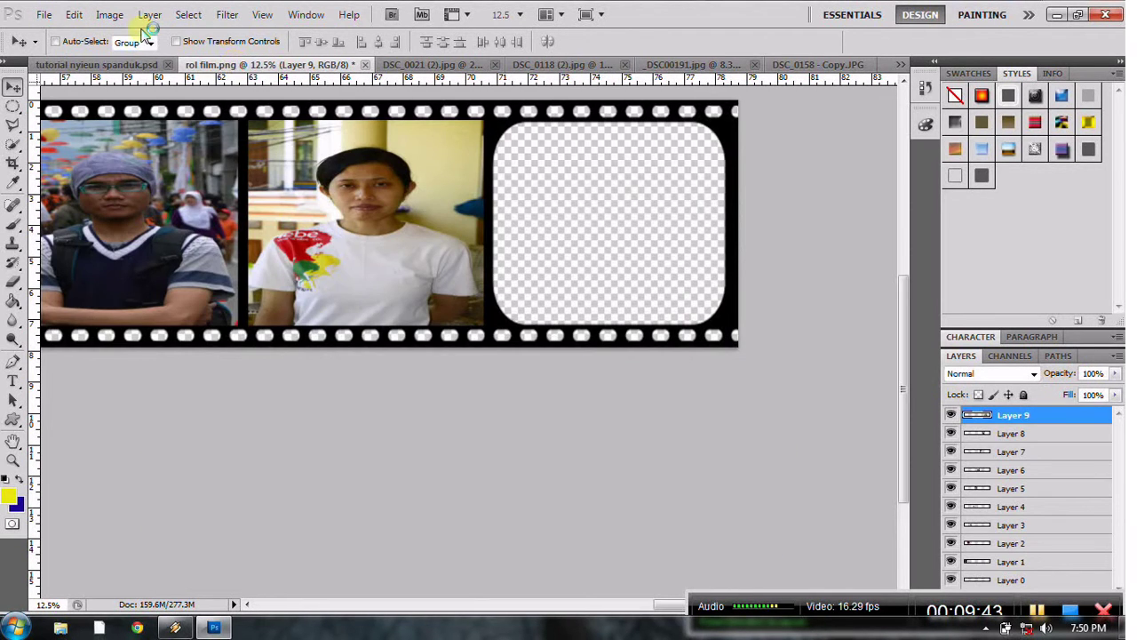
- Paste the headscarf photo as a new layer and narrow it toward the third frame
{"action": "left_click", "coordinate": [75, 16]}
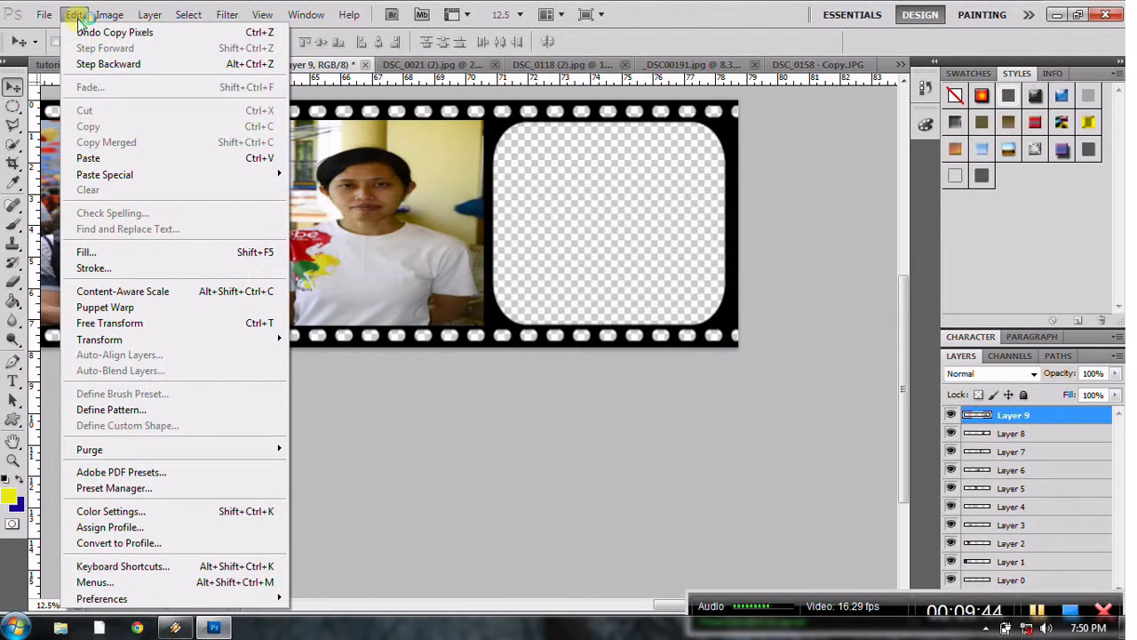
{"action": "left_click", "coordinate": [105, 161]}
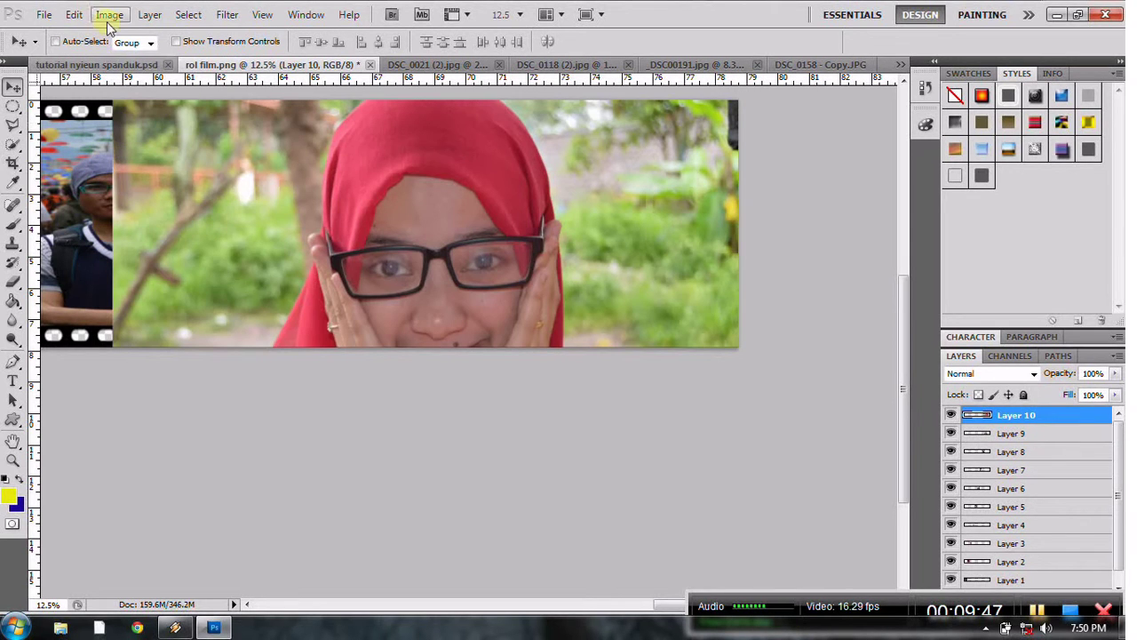
{"action": "left_click", "coordinate": [75, 16]}
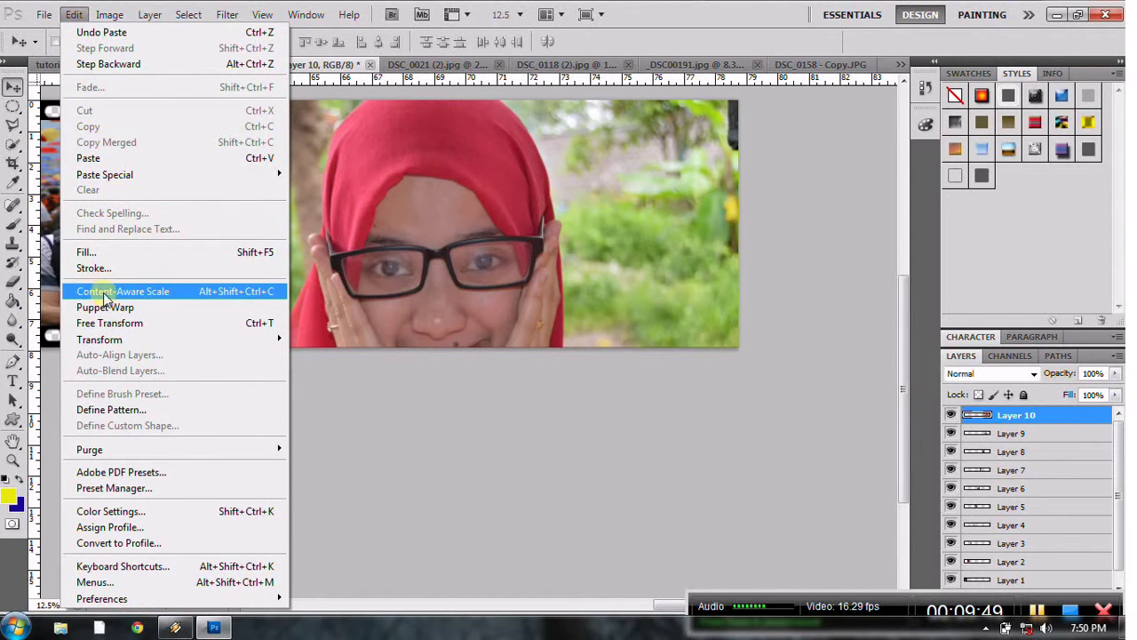
{"action": "left_click", "coordinate": [105, 324]}
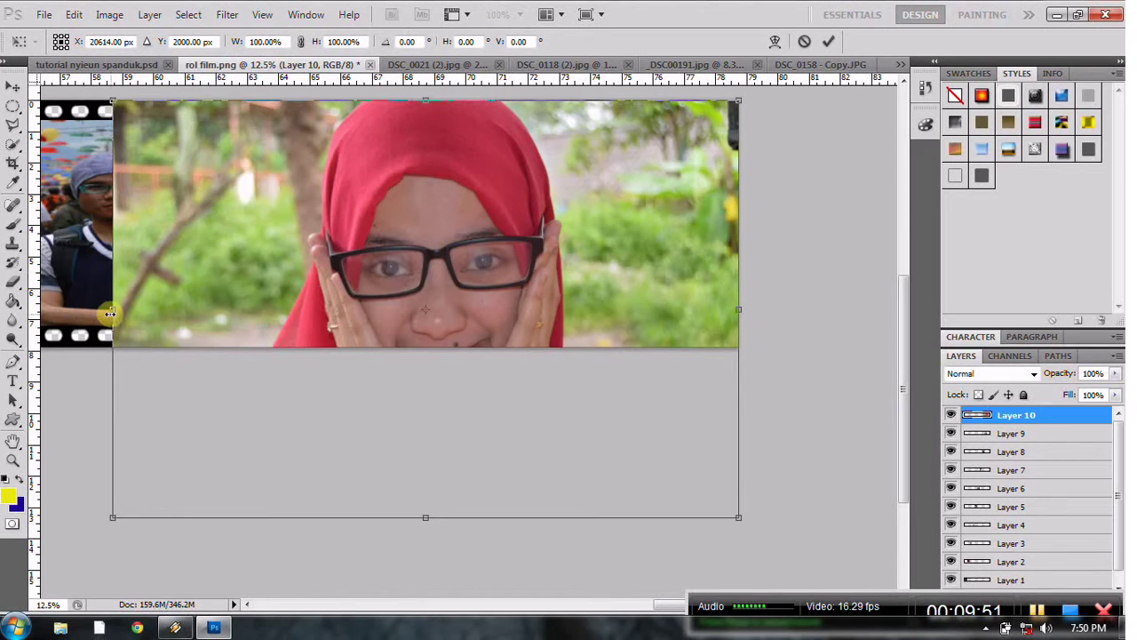
{"action": "left_click_drag", "start_coordinate": [115, 309], "coordinate": [496, 306]}
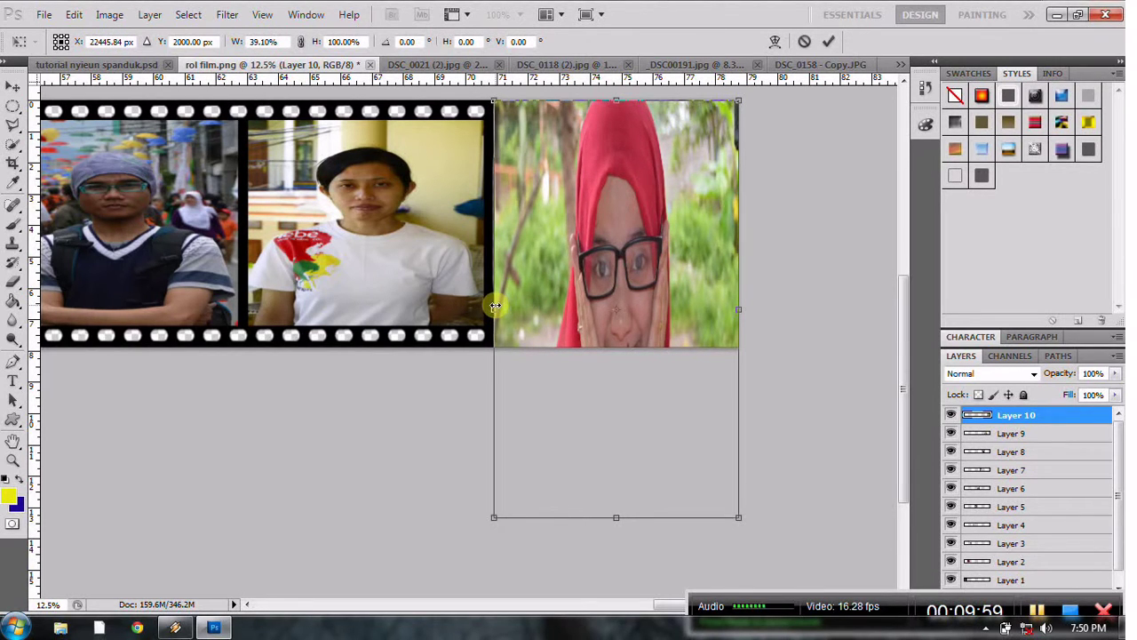
{"action": "left_click_drag", "start_coordinate": [495, 306], "coordinate": [492, 307]}
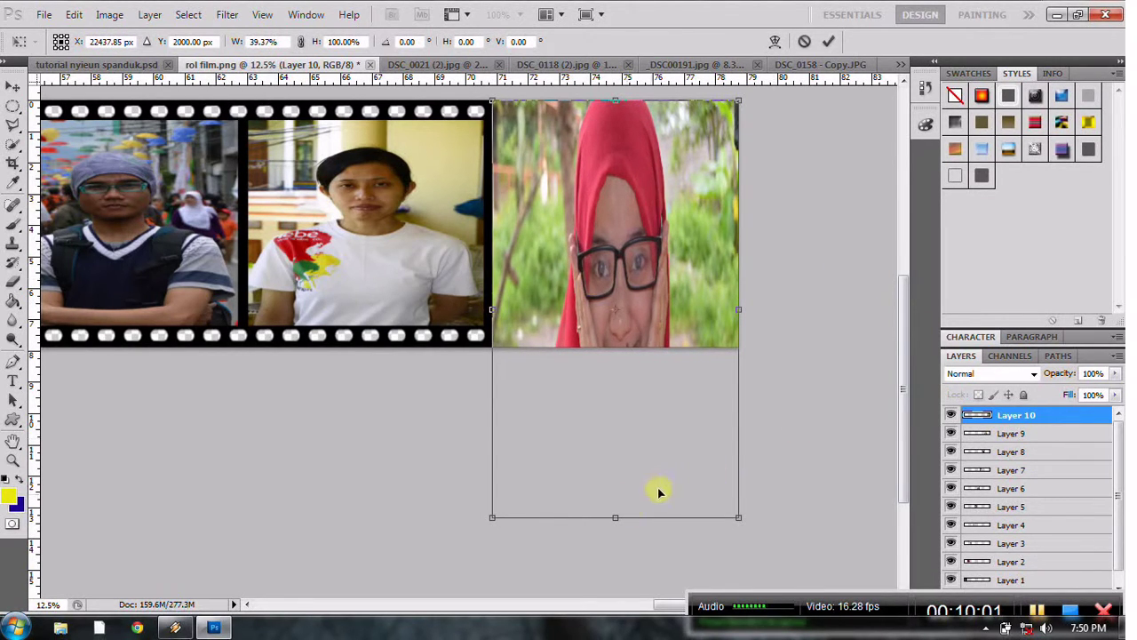
- Fit the photo to the third frame's height and width, then apply the transform
{"action": "left_click_drag", "start_coordinate": [614, 516], "coordinate": [618, 318]}
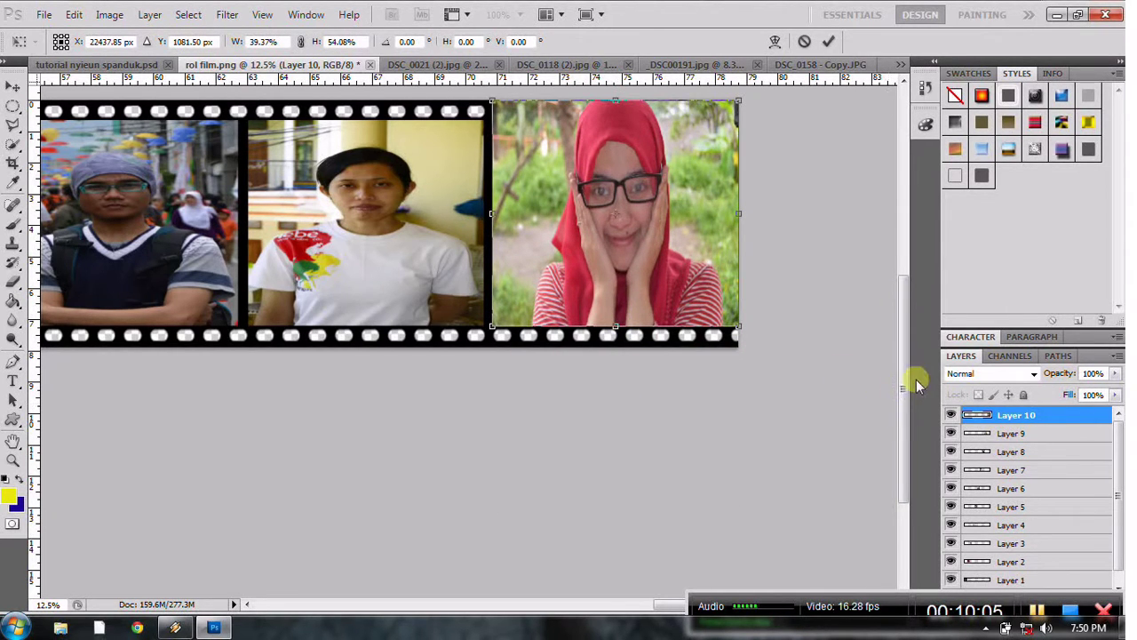
{"action": "left_click_drag", "start_coordinate": [904, 381], "coordinate": [901, 356]}
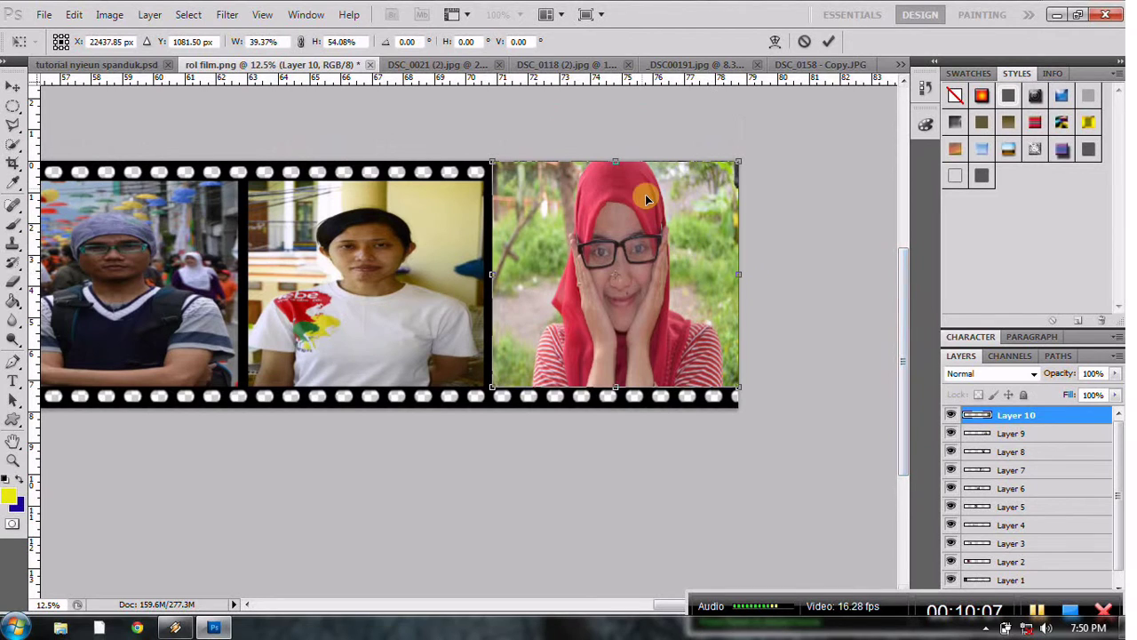
{"action": "left_click_drag", "start_coordinate": [619, 163], "coordinate": [612, 188]}
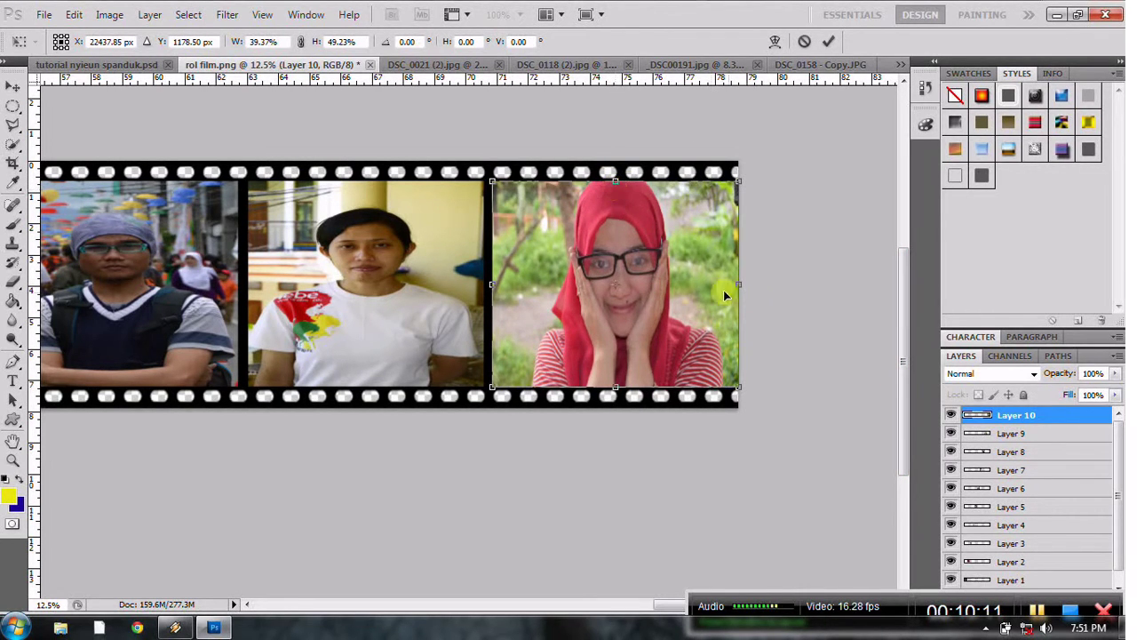
{"action": "left_click_drag", "start_coordinate": [738, 287], "coordinate": [733, 294]}
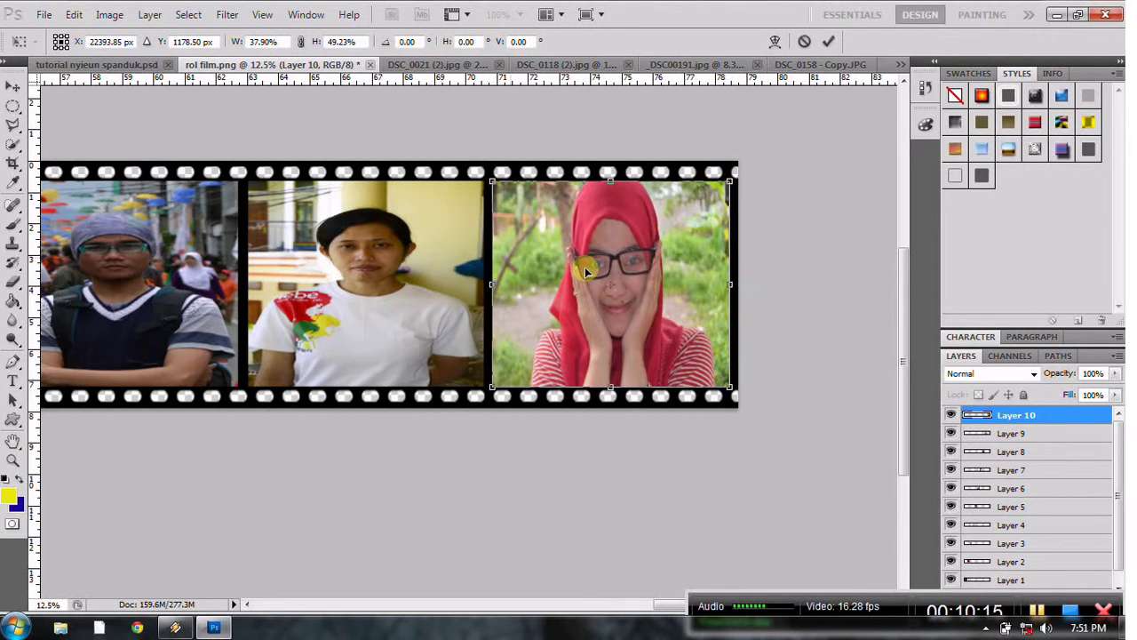
{"action": "left_click", "coordinate": [15, 86]}
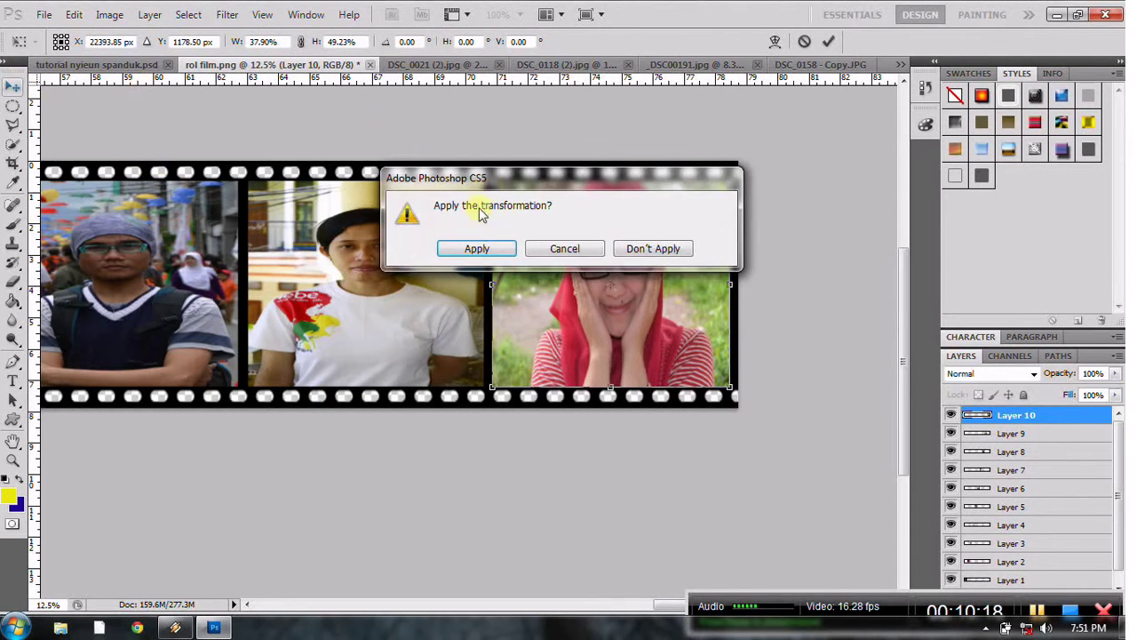
{"action": "left_click", "coordinate": [476, 249]}
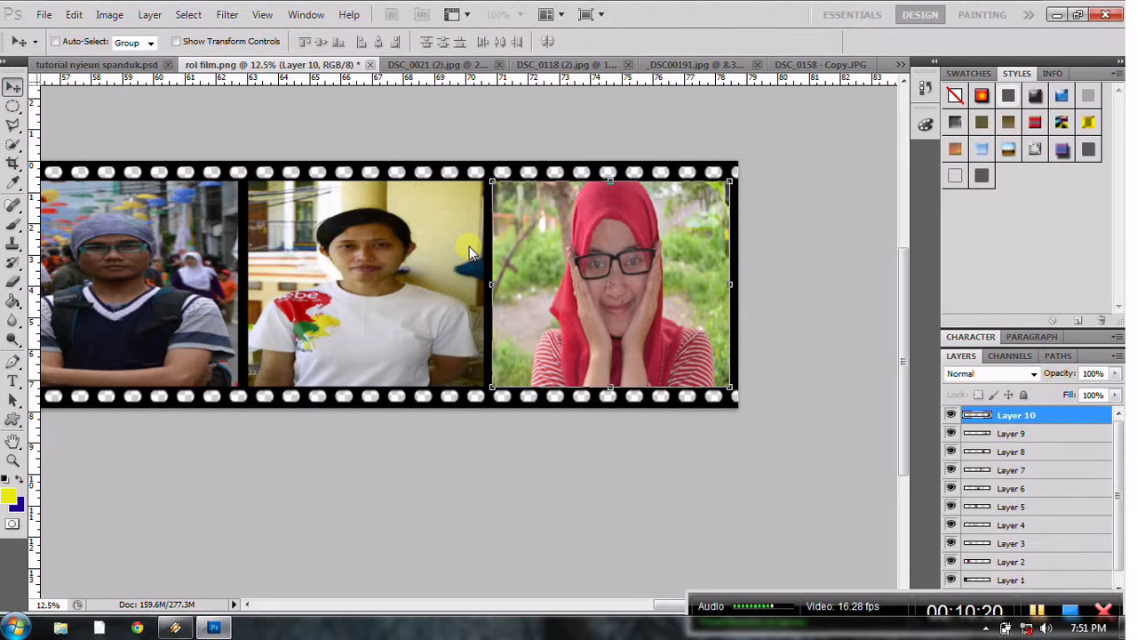
- Move Layer 0 above the photo layers and merge all visible layers into one
{"action": "left_click_drag", "start_coordinate": [1120, 500], "coordinate": [1119, 549]}
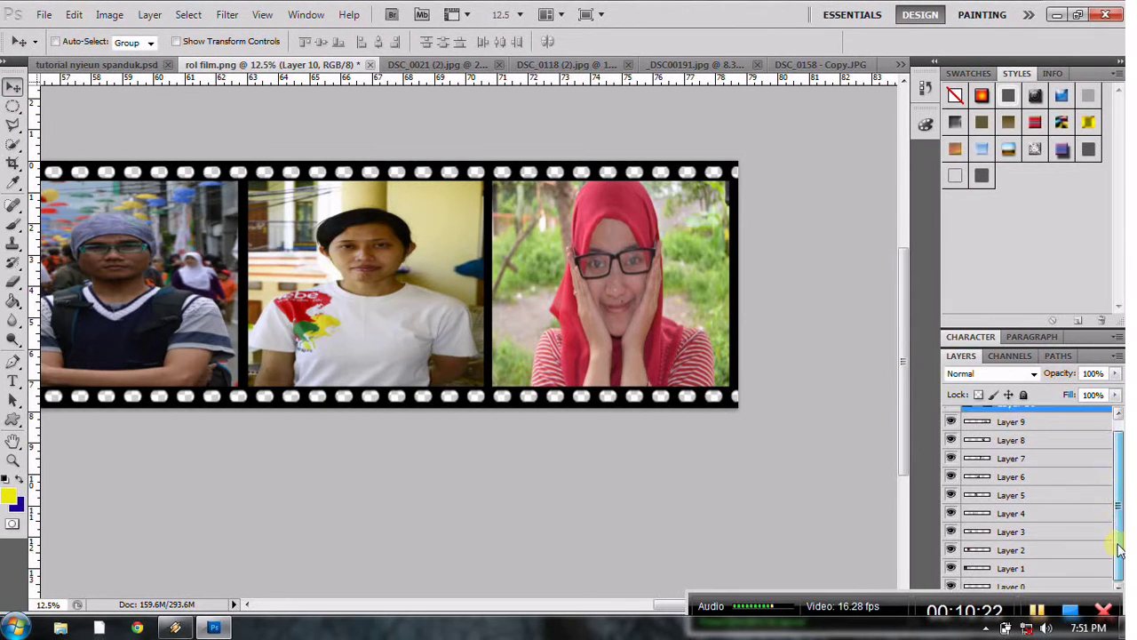
{"action": "left_click", "coordinate": [1026, 586]}
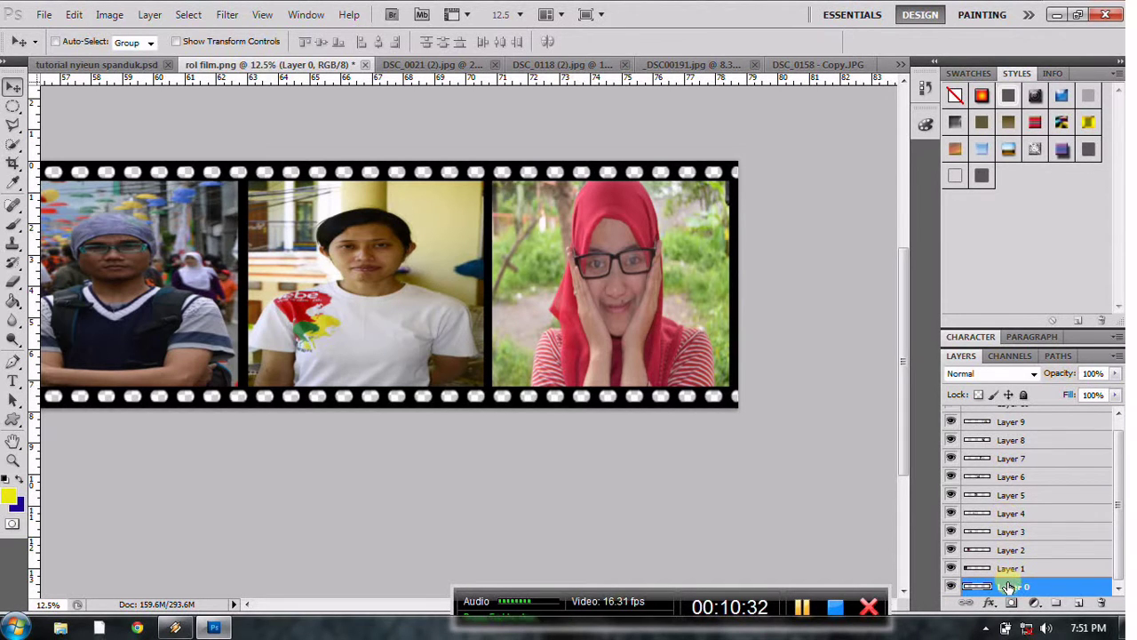
{"action": "left_click_drag", "start_coordinate": [1009, 587], "coordinate": [1011, 388]}
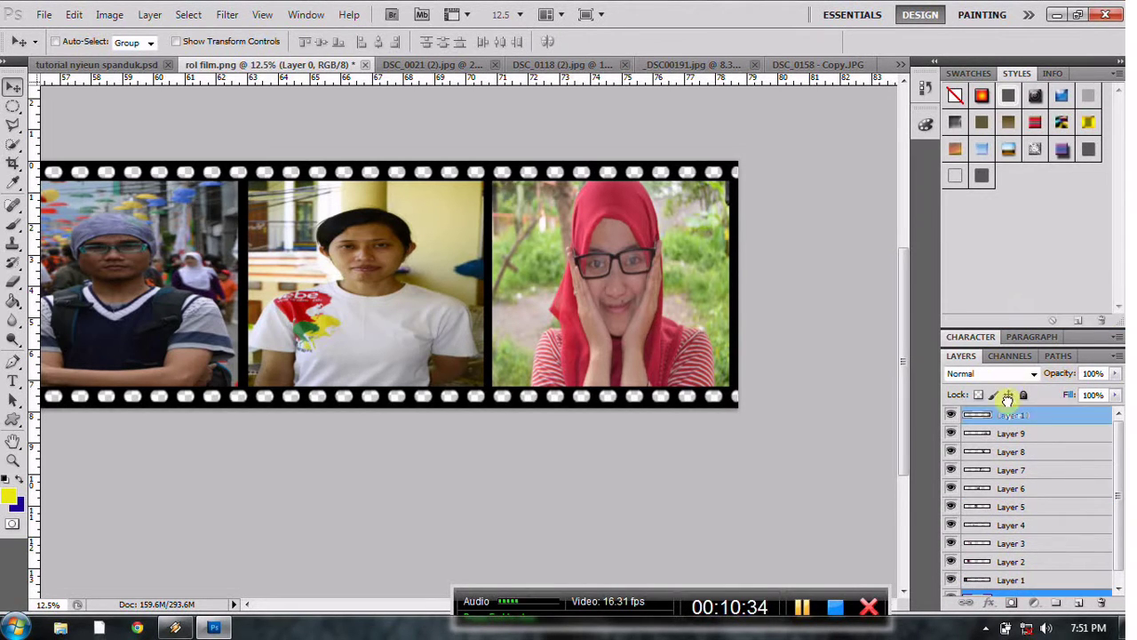
{"action": "left_click_drag", "start_coordinate": [1008, 399], "coordinate": [1024, 414]}
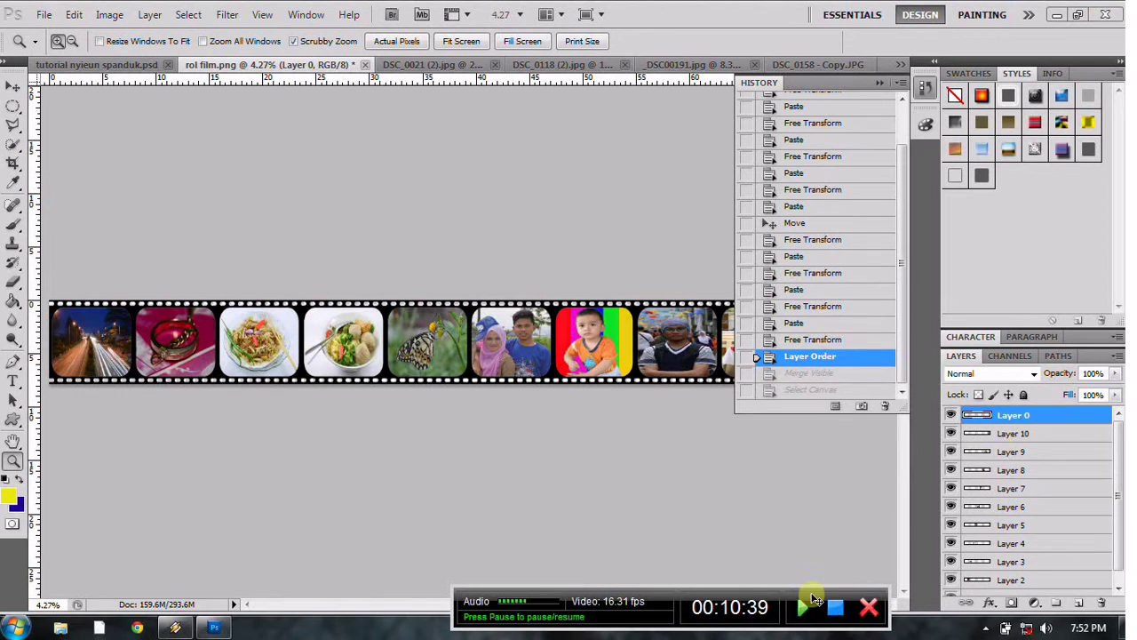
{"action": "left_click", "coordinate": [810, 597]}
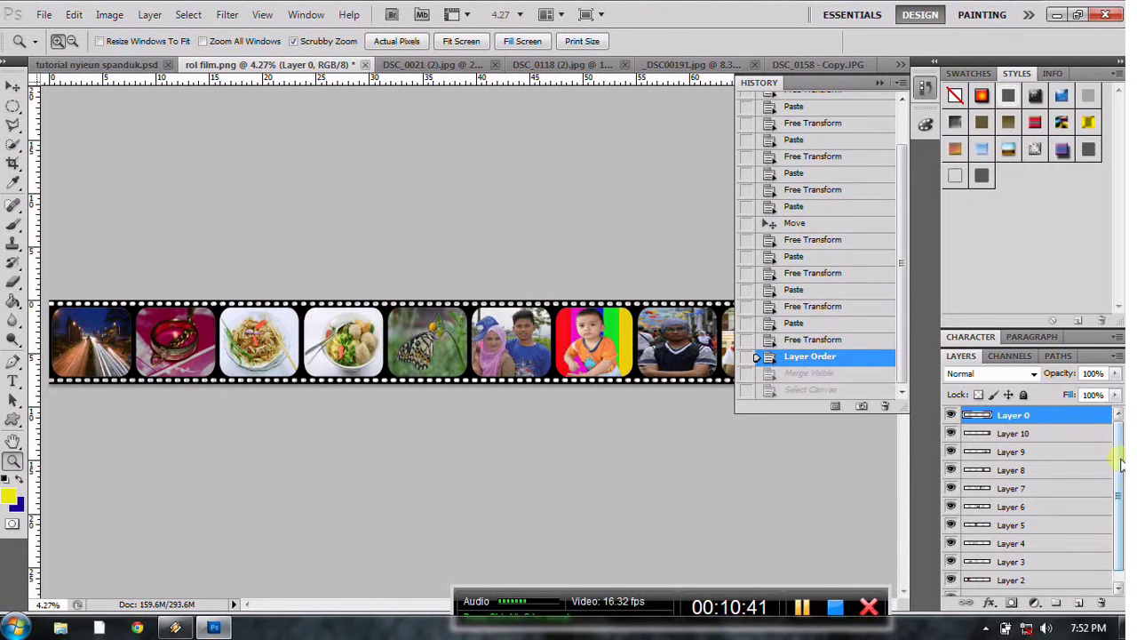
{"action": "right_click", "coordinate": [1026, 418]}
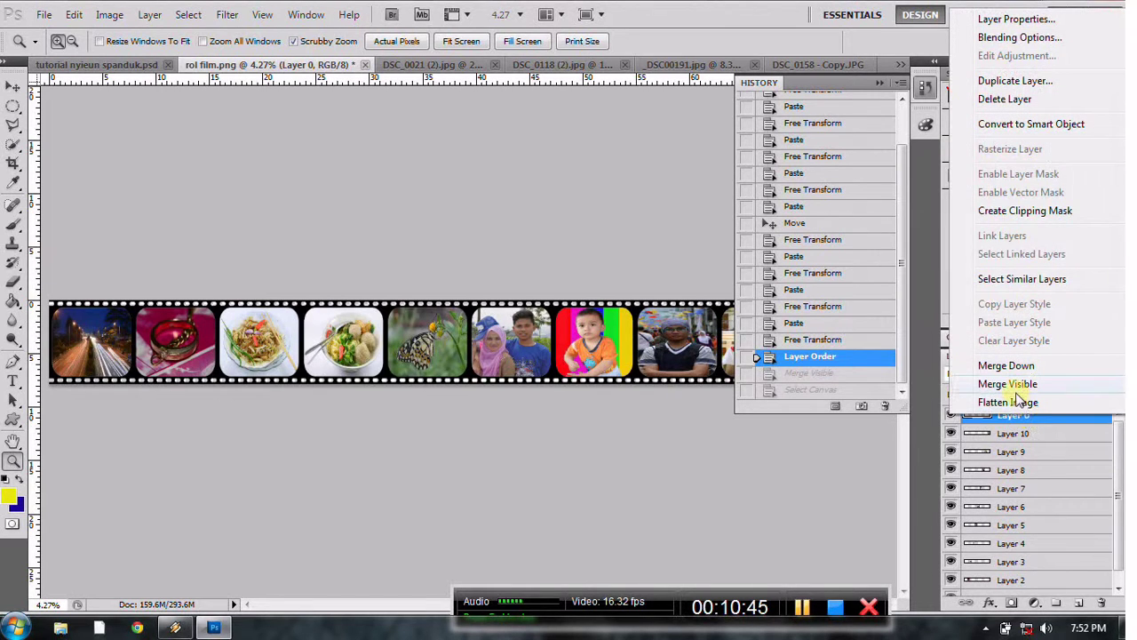
{"action": "left_click", "coordinate": [1014, 386]}
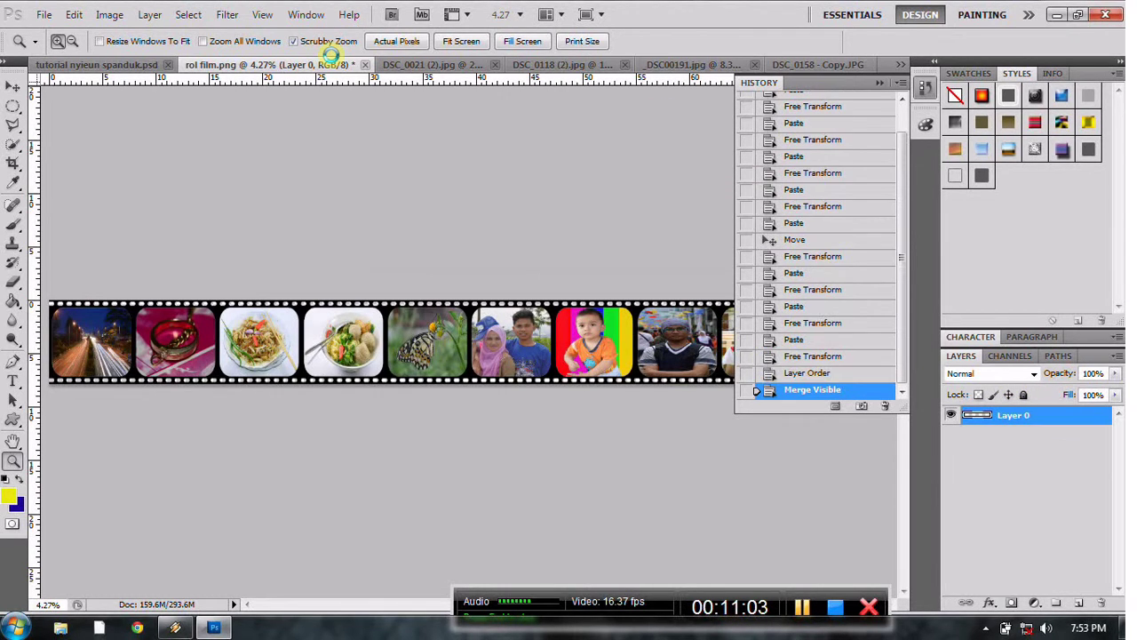
- Select and copy the entire merged film strip
{"action": "left_click", "coordinate": [187, 15]}
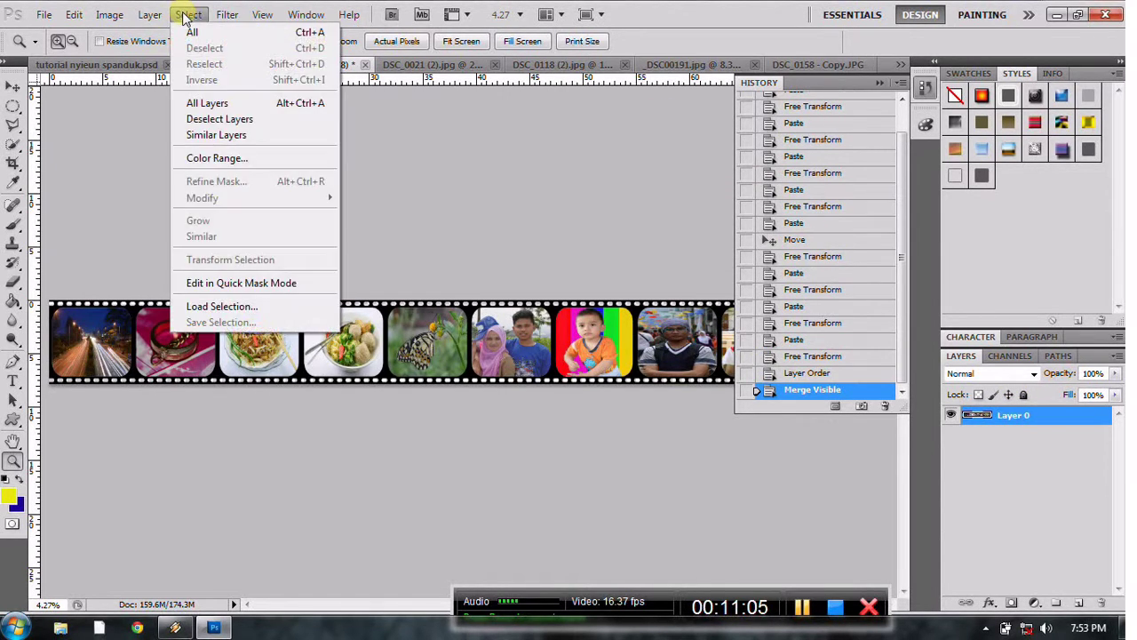
{"action": "left_click", "coordinate": [191, 33]}
{"action": "left_click", "coordinate": [73, 16]}
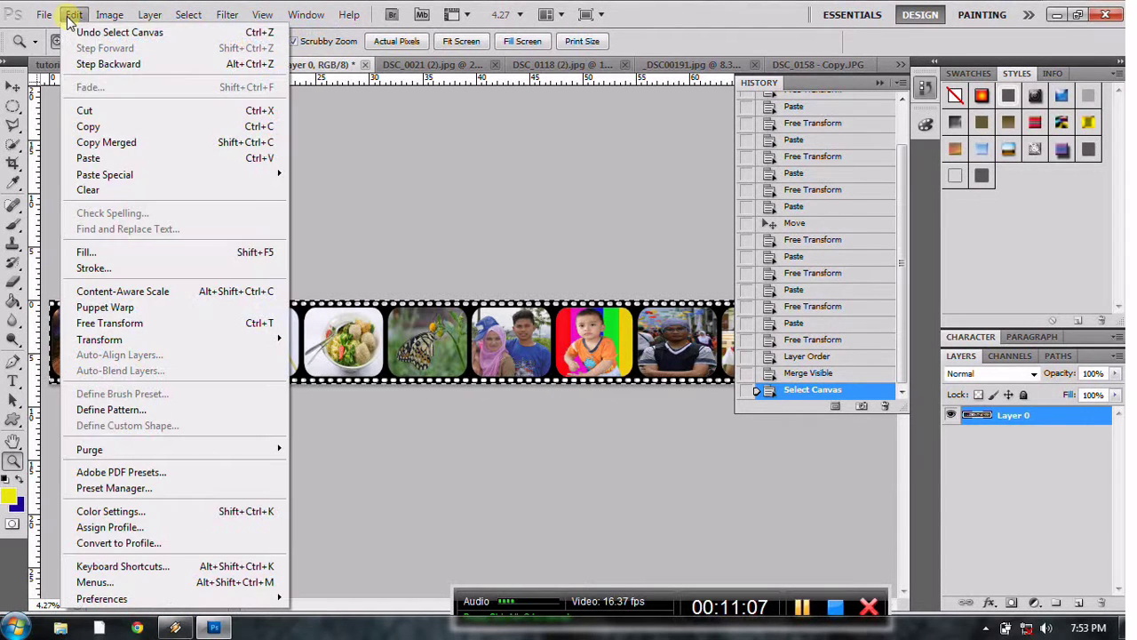
{"action": "left_click", "coordinate": [98, 129]}
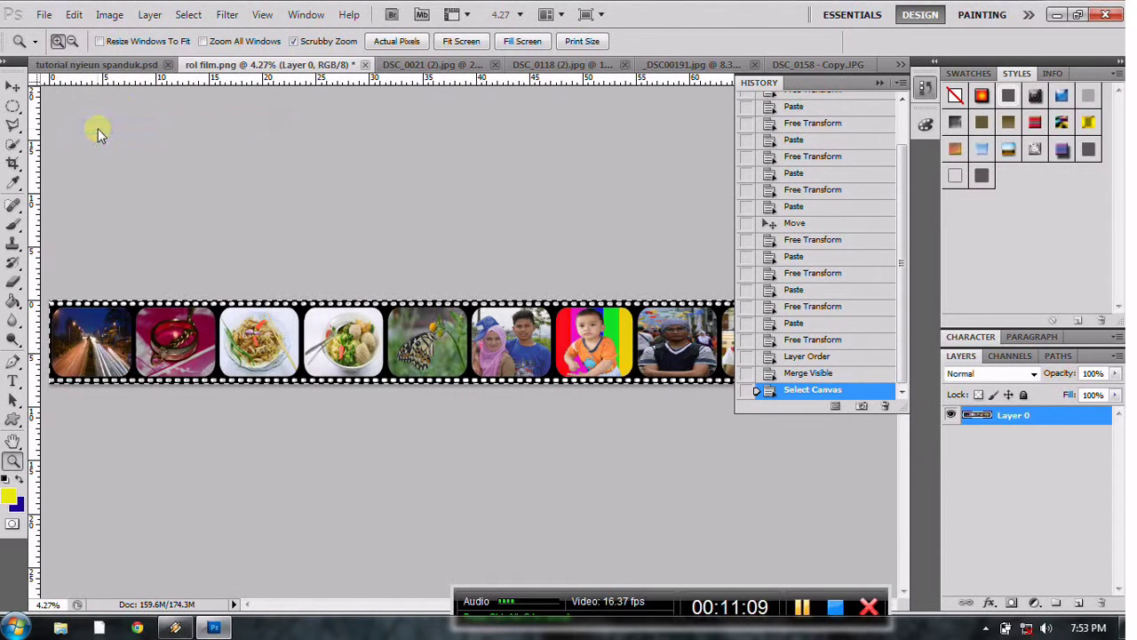
- Paste the film strip into tutorial nyieun spanduk.psd as Layer 2 and begin transforming it
{"action": "left_click", "coordinate": [129, 68]}
{"action": "left_click", "coordinate": [73, 15]}
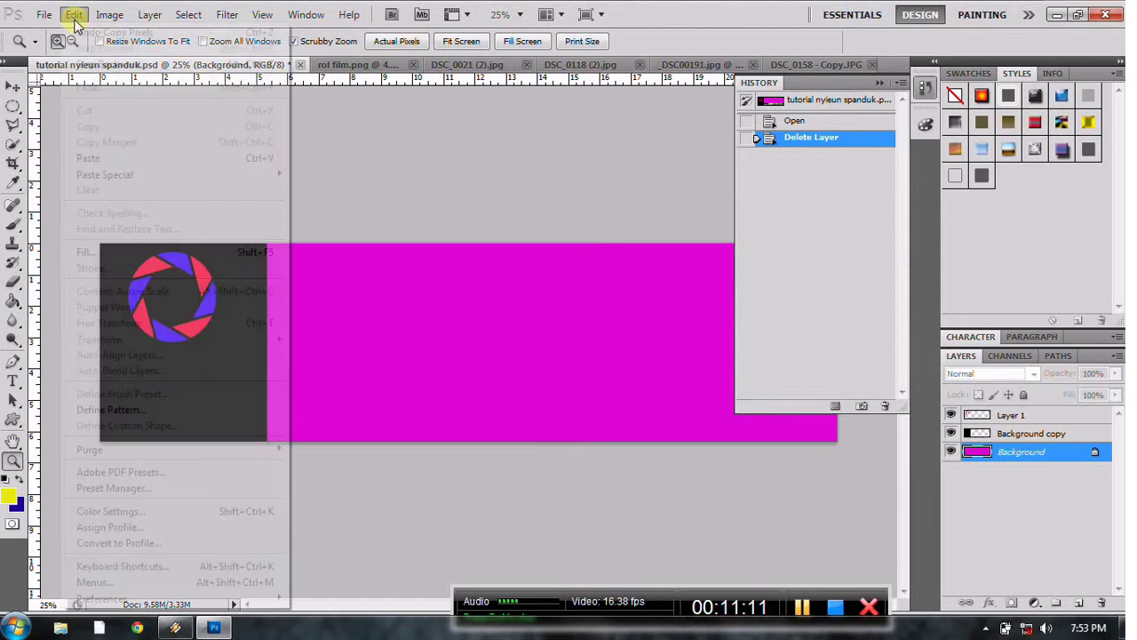
{"action": "left_click", "coordinate": [89, 158]}
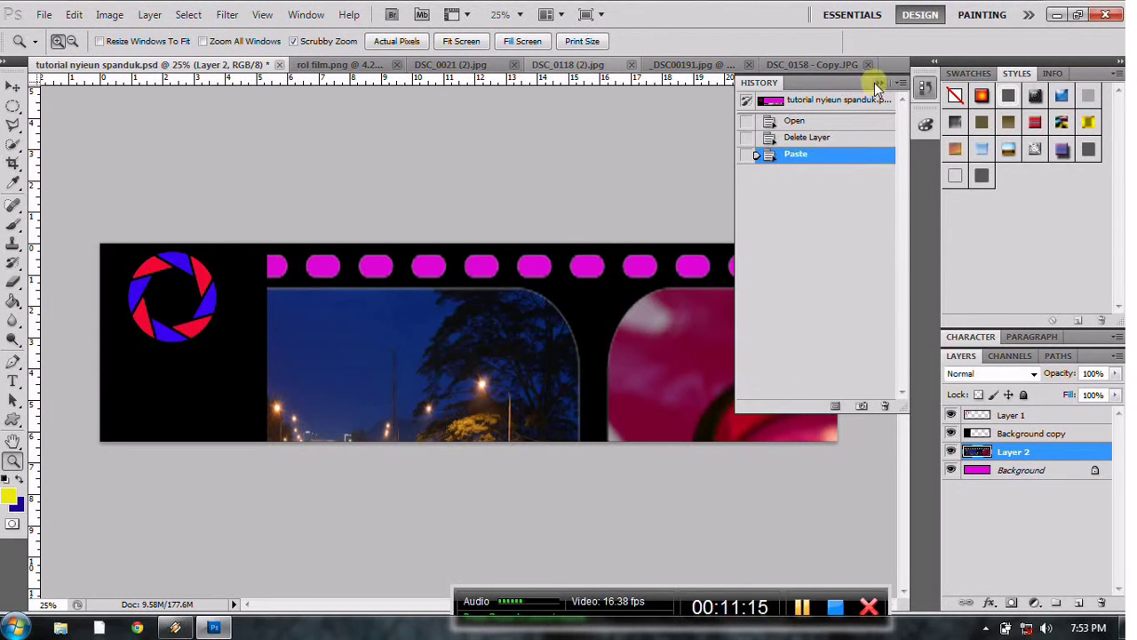
{"action": "left_click", "coordinate": [877, 83]}
{"action": "left_click", "coordinate": [75, 16]}
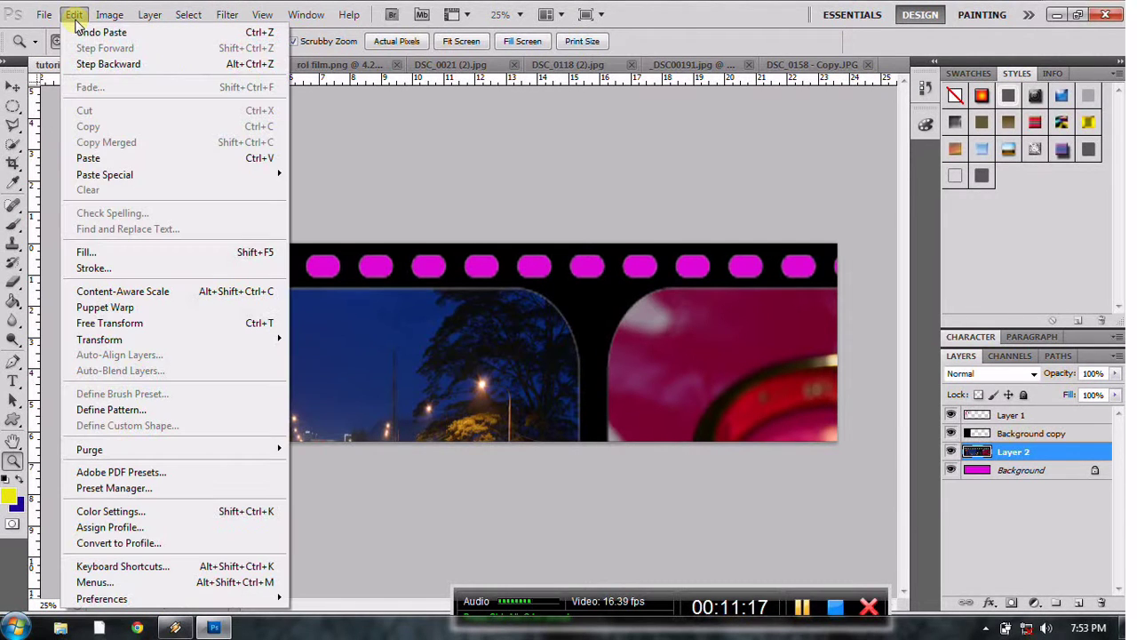
{"action": "left_click", "coordinate": [133, 324]}
- Scale and move the film strip into a thin band right of the logo panel, then apply
{"action": "mouse_move", "coordinate": [102, 489]}
{"action": "left_mouse_down"}
{"action": "mouse_move", "coordinate": [424, 515]}
{"action": "mouse_move", "coordinate": [871, 525]}
{"action": "mouse_move", "coordinate": [477, 431]}
{"action": "mouse_move", "coordinate": [305, 416]}
{"action": "mouse_move", "coordinate": [181, 358]}
{"action": "mouse_move", "coordinate": [135, 373]}
{"action": "mouse_move", "coordinate": [87, 208]}
{"action": "left_mouse_up"}
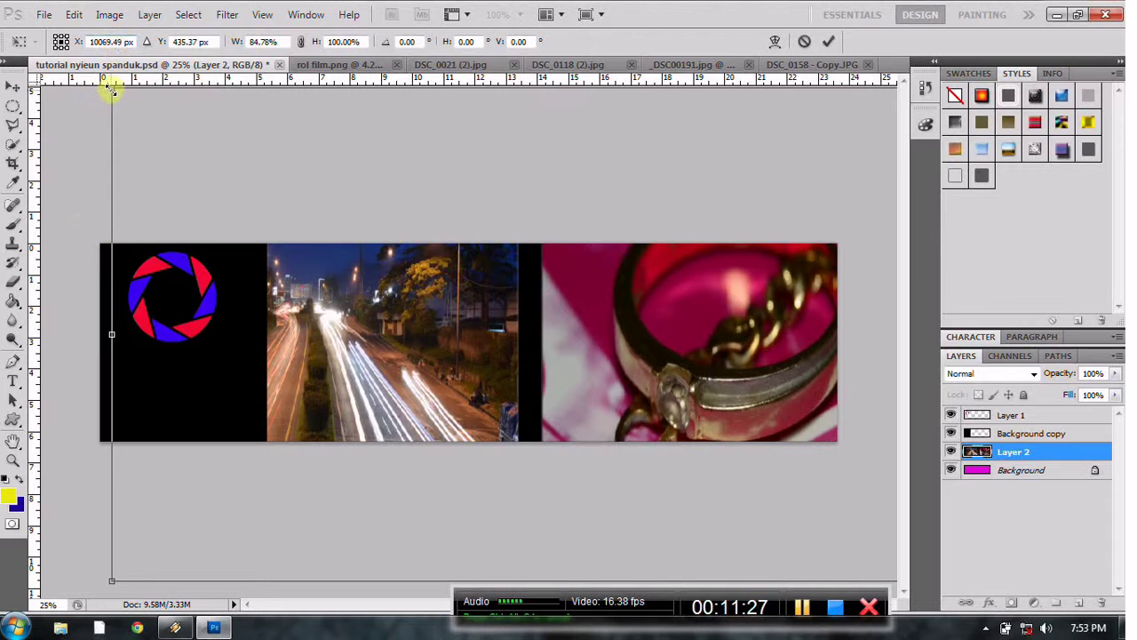
{"action": "mouse_move", "coordinate": [110, 89]}
{"action": "left_mouse_down"}
{"action": "mouse_move", "coordinate": [622, 406]}
{"action": "mouse_move", "coordinate": [716, 493]}
{"action": "left_mouse_up"}
{"action": "mouse_move", "coordinate": [794, 530]}
{"action": "left_mouse_down"}
{"action": "mouse_move", "coordinate": [436, 296]}
{"action": "mouse_move", "coordinate": [312, 229]}
{"action": "mouse_move", "coordinate": [254, 221]}
{"action": "mouse_move", "coordinate": [140, 139]}
{"action": "mouse_move", "coordinate": [137, 150]}
{"action": "left_mouse_up"}
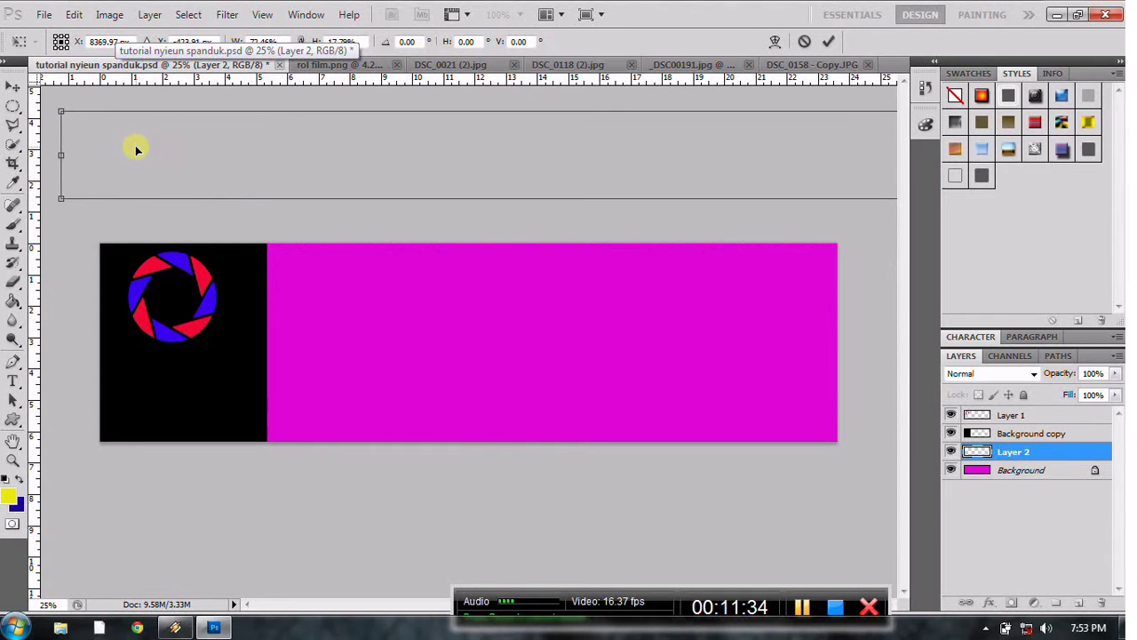
{"action": "mouse_move", "coordinate": [59, 155]}
{"action": "left_mouse_down"}
{"action": "mouse_move", "coordinate": [510, 196]}
{"action": "mouse_move", "coordinate": [741, 195]}
{"action": "mouse_move", "coordinate": [805, 178]}
{"action": "mouse_move", "coordinate": [285, 313]}
{"action": "mouse_move", "coordinate": [107, 339]}
{"action": "mouse_move", "coordinate": [788, 382]}
{"action": "mouse_move", "coordinate": [271, 388]}
{"action": "mouse_move", "coordinate": [78, 342]}
{"action": "mouse_move", "coordinate": [55, 354]}
{"action": "mouse_move", "coordinate": [132, 325]}
{"action": "mouse_move", "coordinate": [266, 355]}
{"action": "mouse_move", "coordinate": [759, 359]}
{"action": "left_mouse_up"}
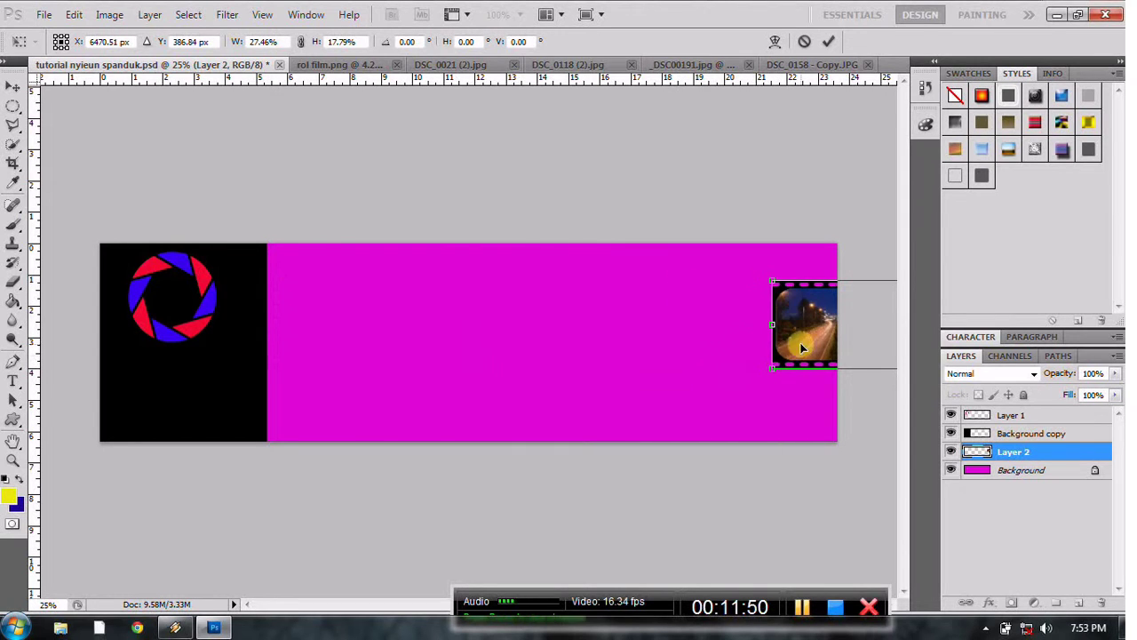
{"action": "mouse_move", "coordinate": [670, 303]}
{"action": "left_mouse_down"}
{"action": "mouse_move", "coordinate": [154, 302]}
{"action": "mouse_move", "coordinate": [158, 330]}
{"action": "mouse_move", "coordinate": [482, 419]}
{"action": "mouse_move", "coordinate": [799, 426]}
{"action": "left_mouse_up"}
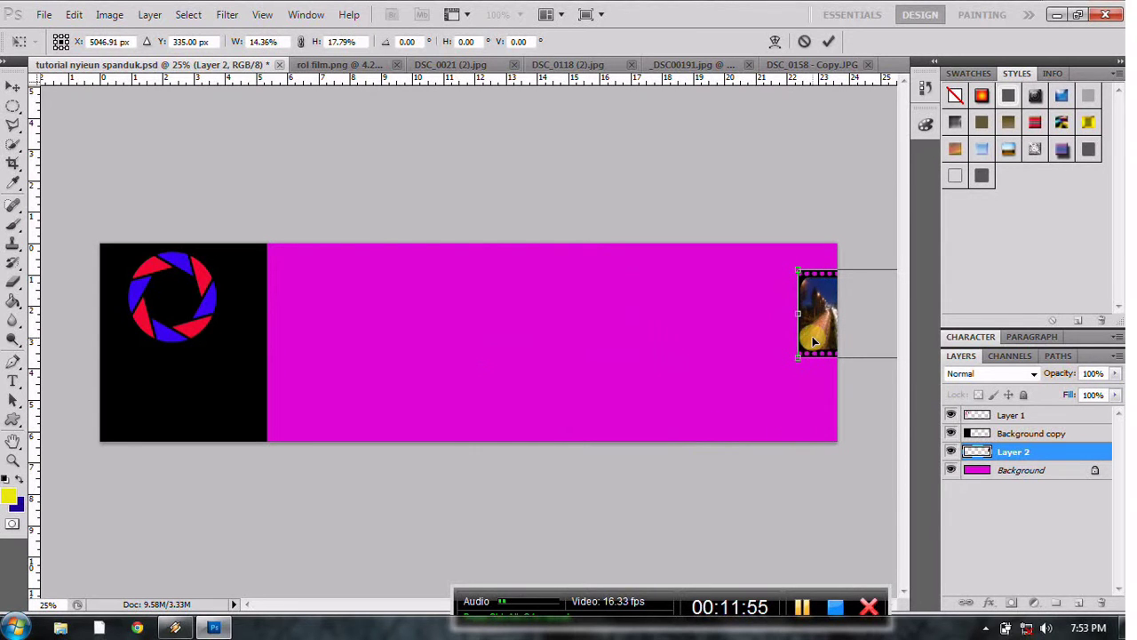
{"action": "mouse_move", "coordinate": [813, 340]}
{"action": "left_mouse_down"}
{"action": "mouse_move", "coordinate": [169, 361]}
{"action": "mouse_move", "coordinate": [241, 348]}
{"action": "mouse_move", "coordinate": [266, 355]}
{"action": "left_mouse_up"}
{"action": "mouse_move", "coordinate": [382, 352]}
{"action": "left_mouse_down"}
{"action": "mouse_move", "coordinate": [362, 360]}
{"action": "mouse_move", "coordinate": [374, 406]}
{"action": "left_mouse_up"}
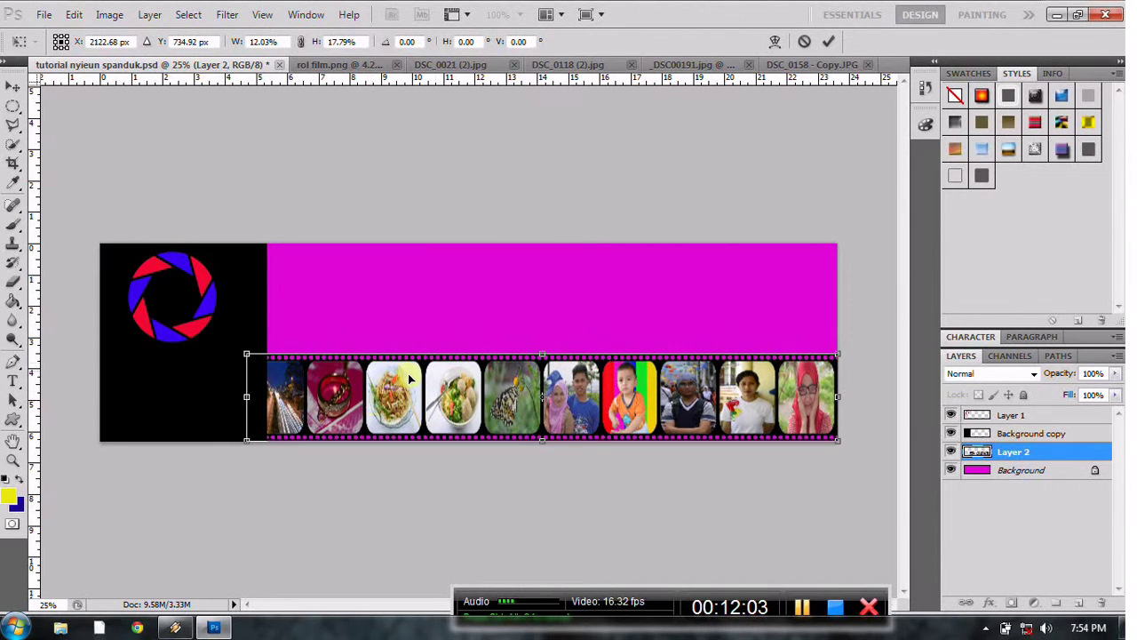
{"action": "left_click_drag", "start_coordinate": [541, 354], "coordinate": [542, 399]}
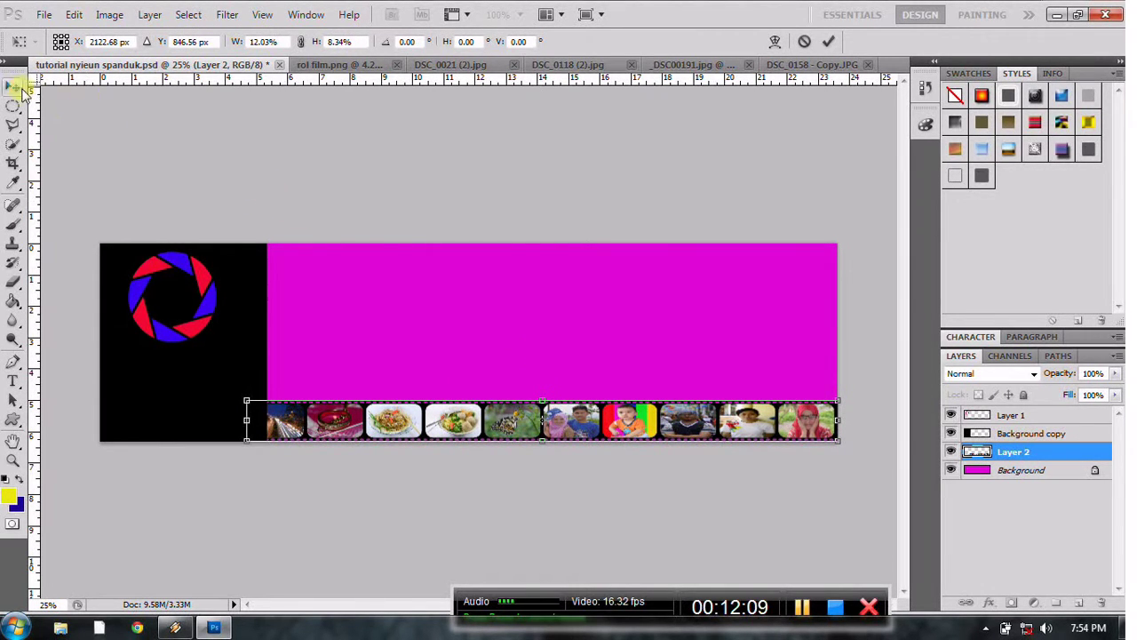
{"action": "left_click", "coordinate": [14, 88]}
{"action": "left_click", "coordinate": [468, 248]}
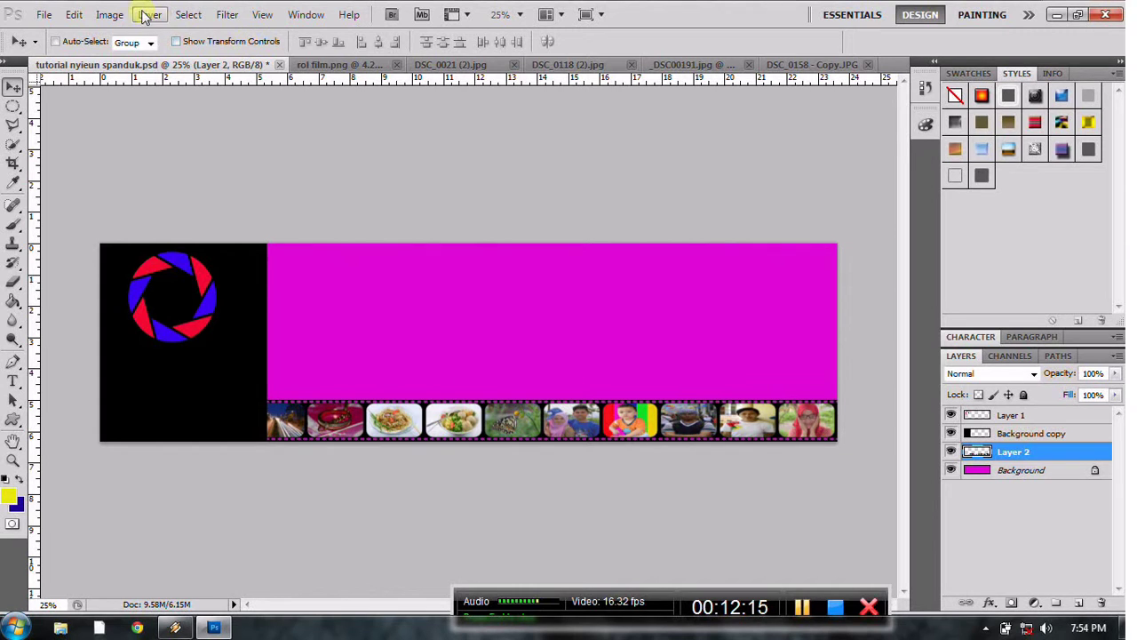
- Rotate the film strip about -3.46° and apply the rotation
{"action": "left_click", "coordinate": [80, 14]}
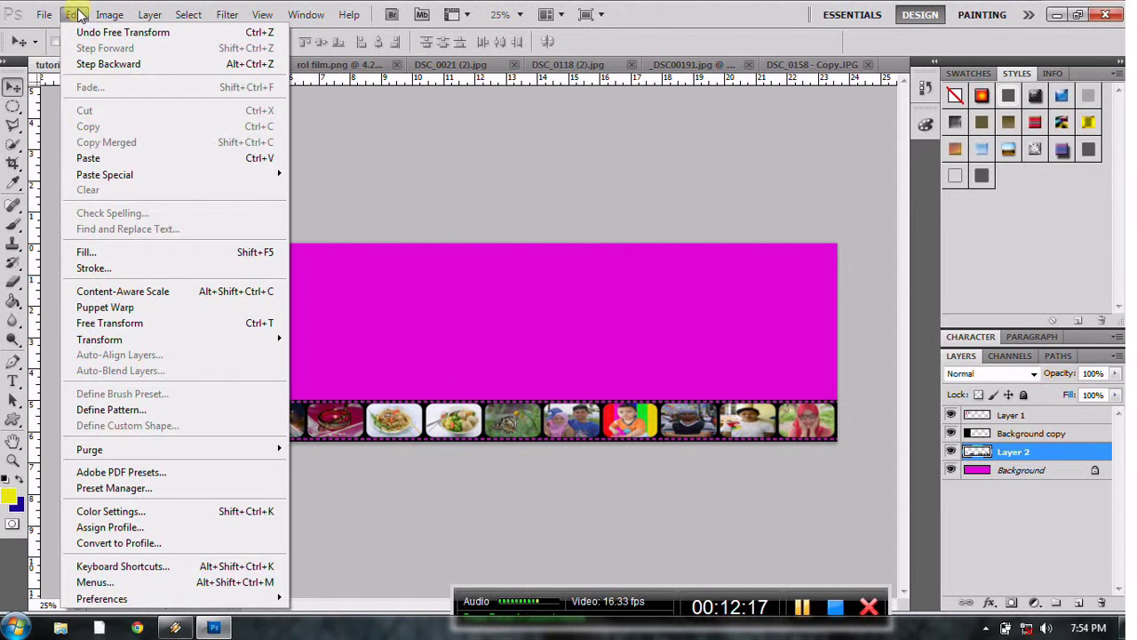
{"action": "left_click", "coordinate": [111, 323]}
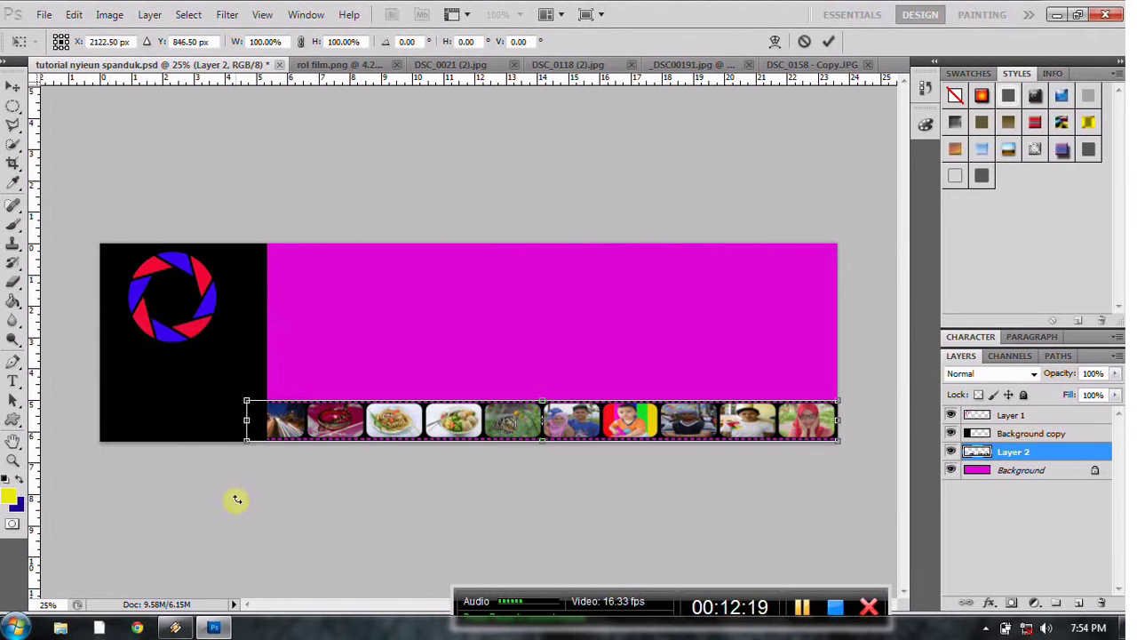
{"action": "left_click_drag", "start_coordinate": [237, 453], "coordinate": [240, 471]}
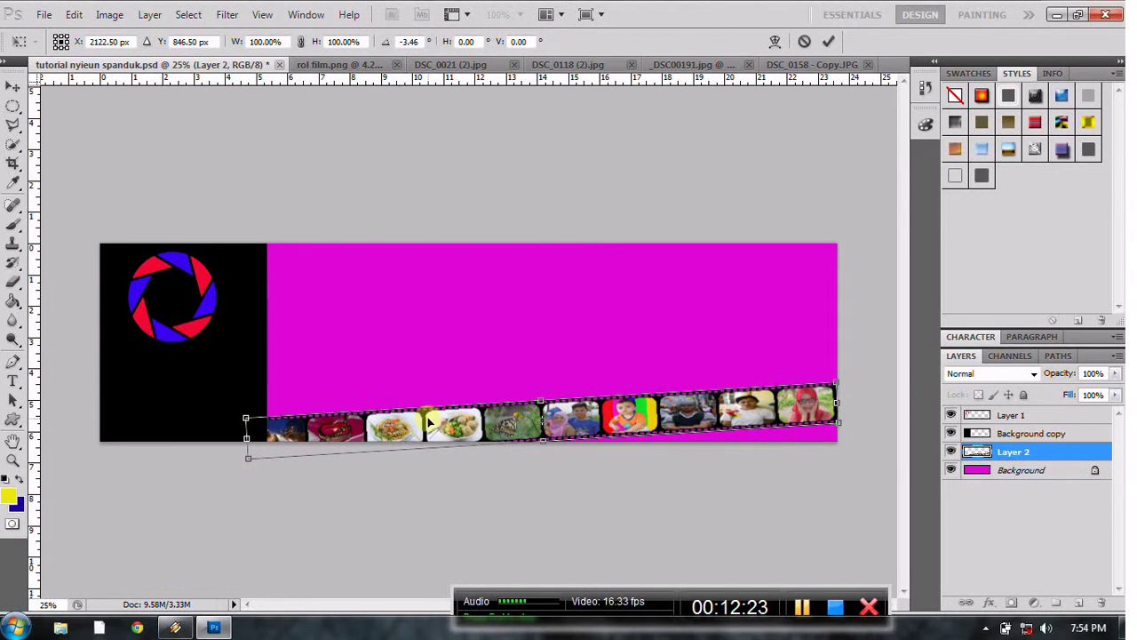
{"action": "left_click_drag", "start_coordinate": [429, 424], "coordinate": [431, 417]}
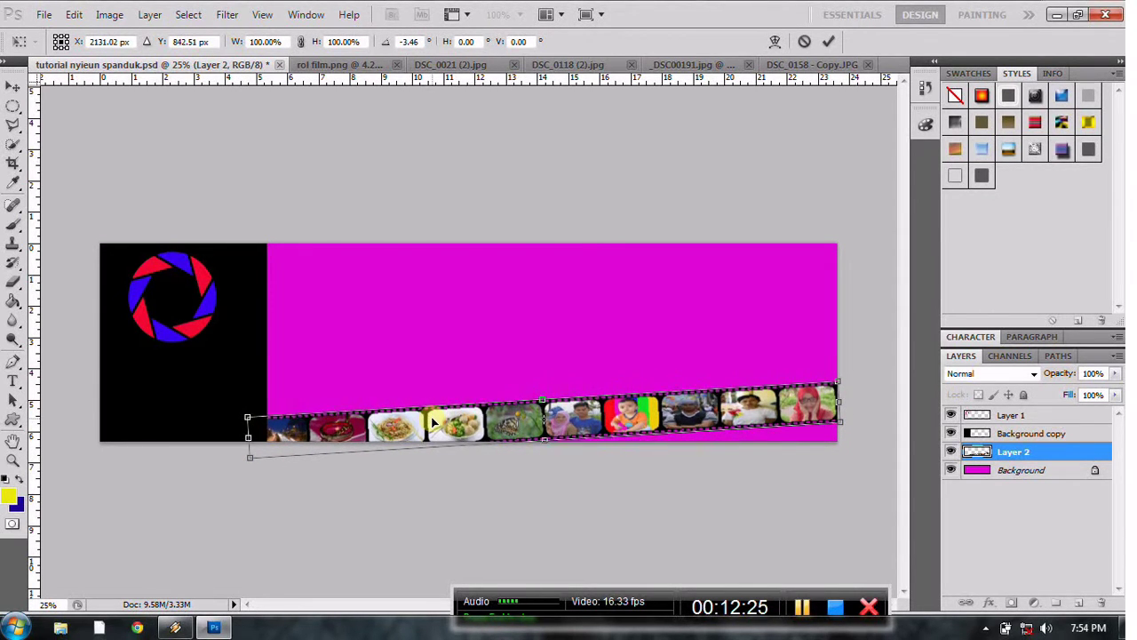
{"action": "left_click", "coordinate": [13, 86]}
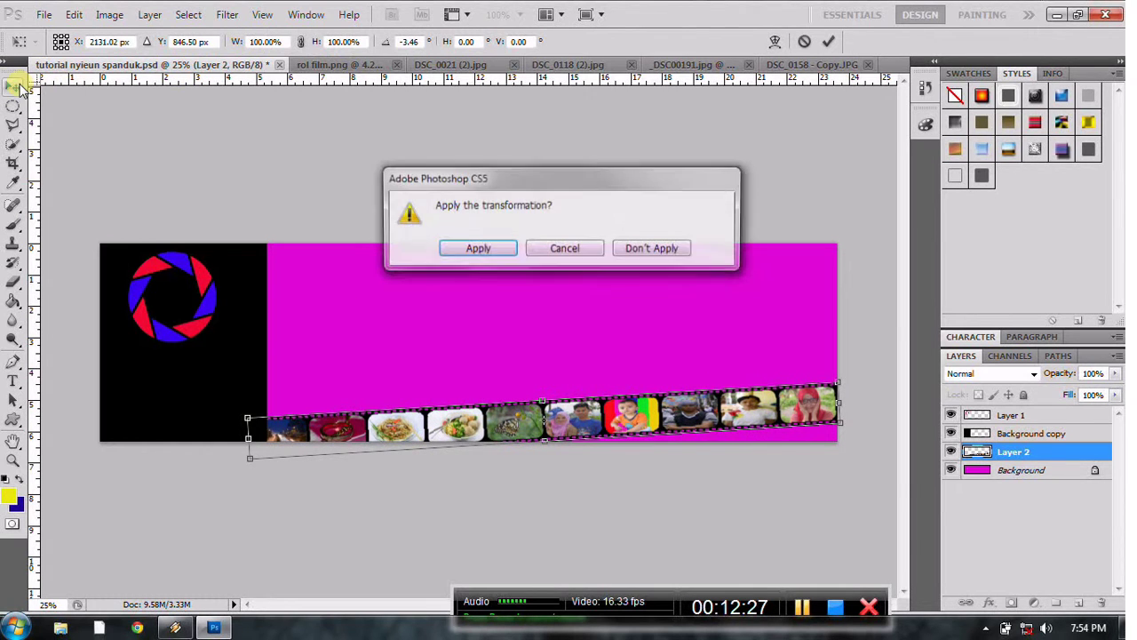
{"action": "left_click", "coordinate": [477, 249]}
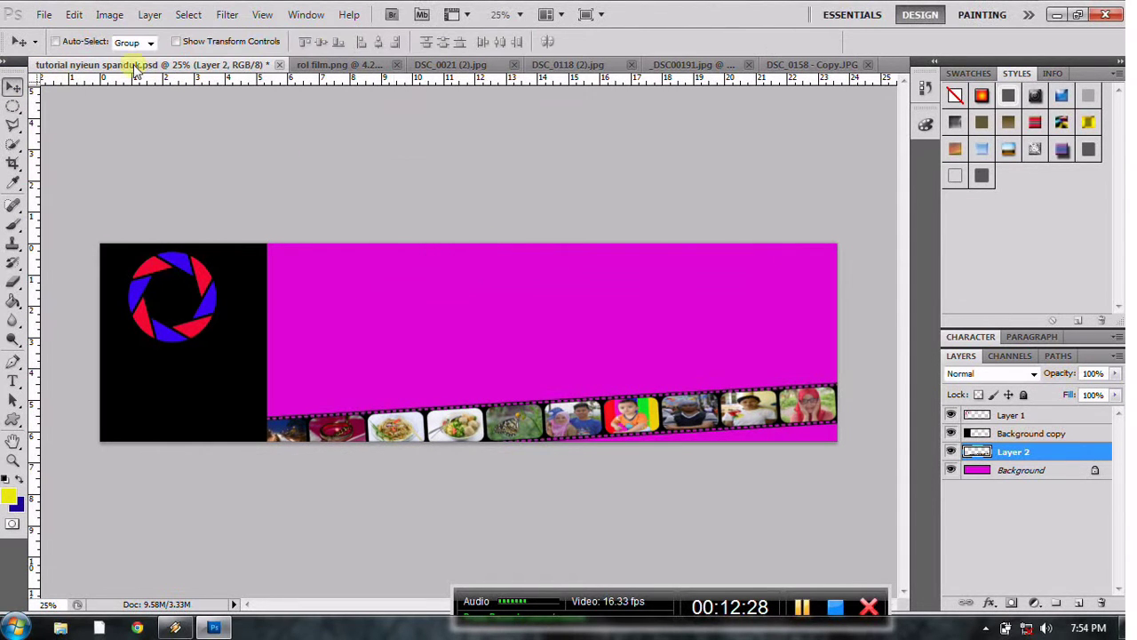
- Apply a warp, then a perspective taper so the strip narrows toward the right
{"action": "left_click", "coordinate": [73, 14]}
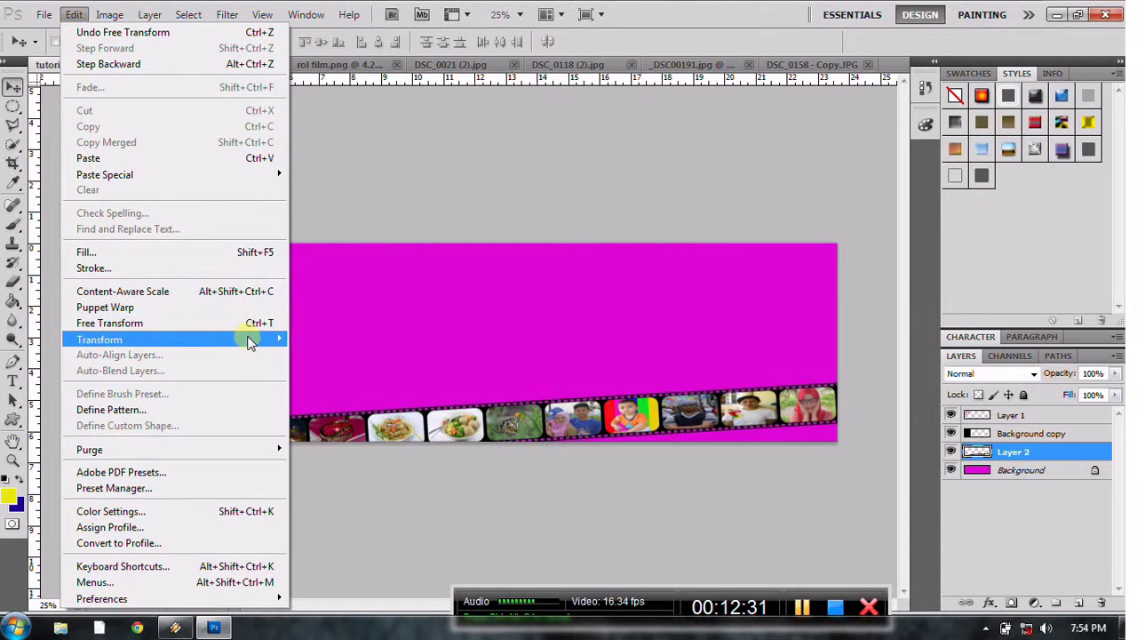
{"action": "mouse_move", "coordinate": [178, 339]}
{"action": "left_click", "coordinate": [365, 438]}
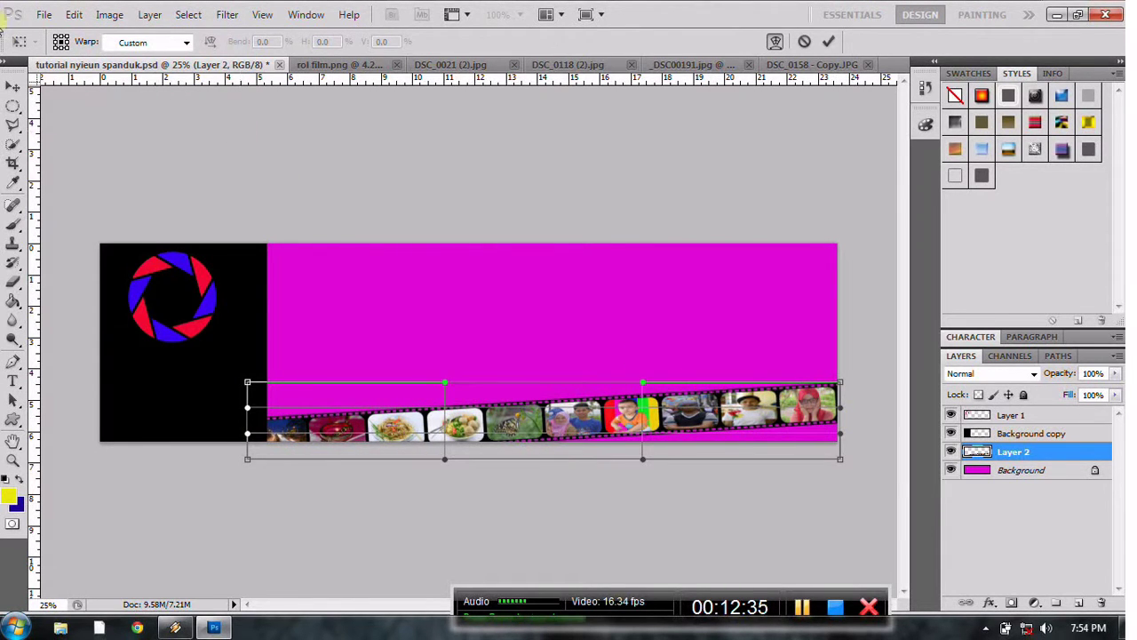
{"action": "key", "text": "Return"}
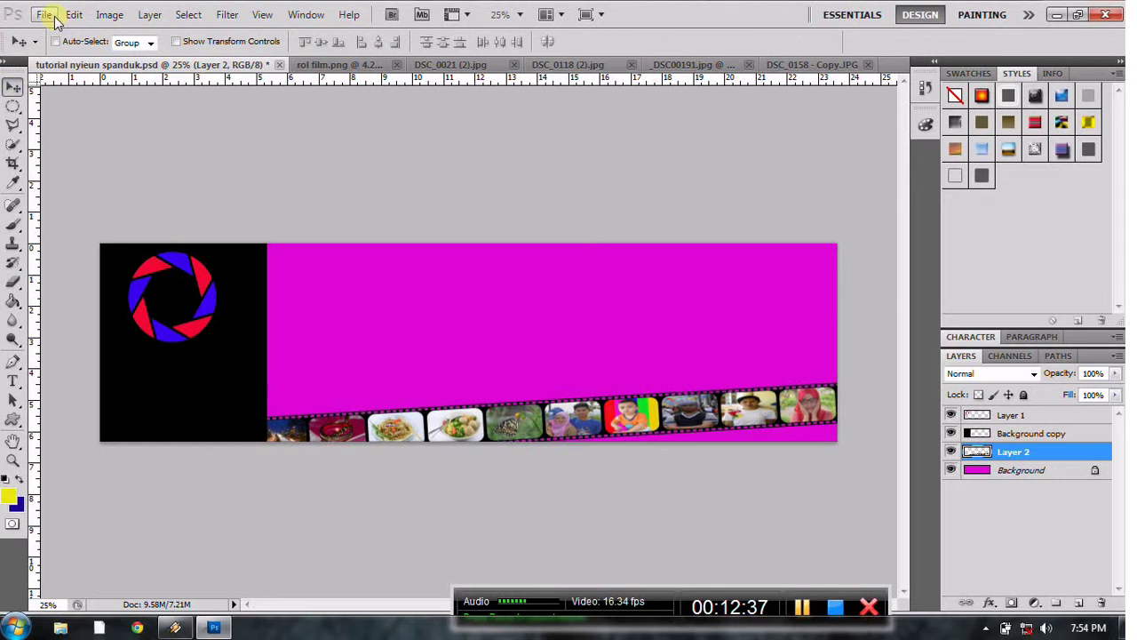
{"action": "left_click", "coordinate": [74, 14]}
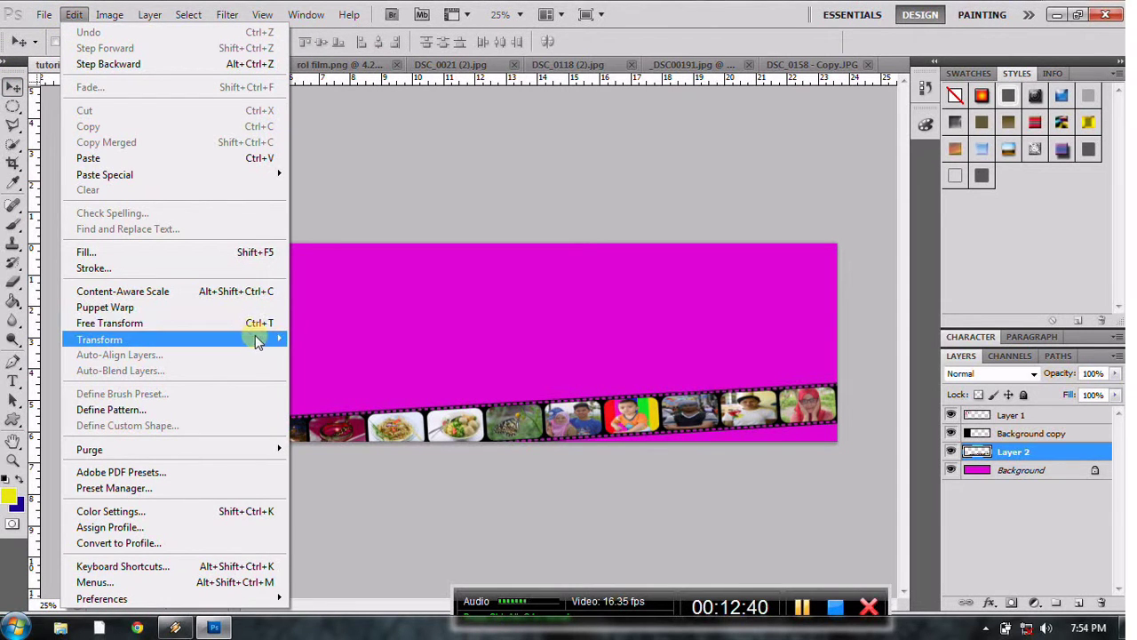
{"action": "mouse_move", "coordinate": [99, 339]}
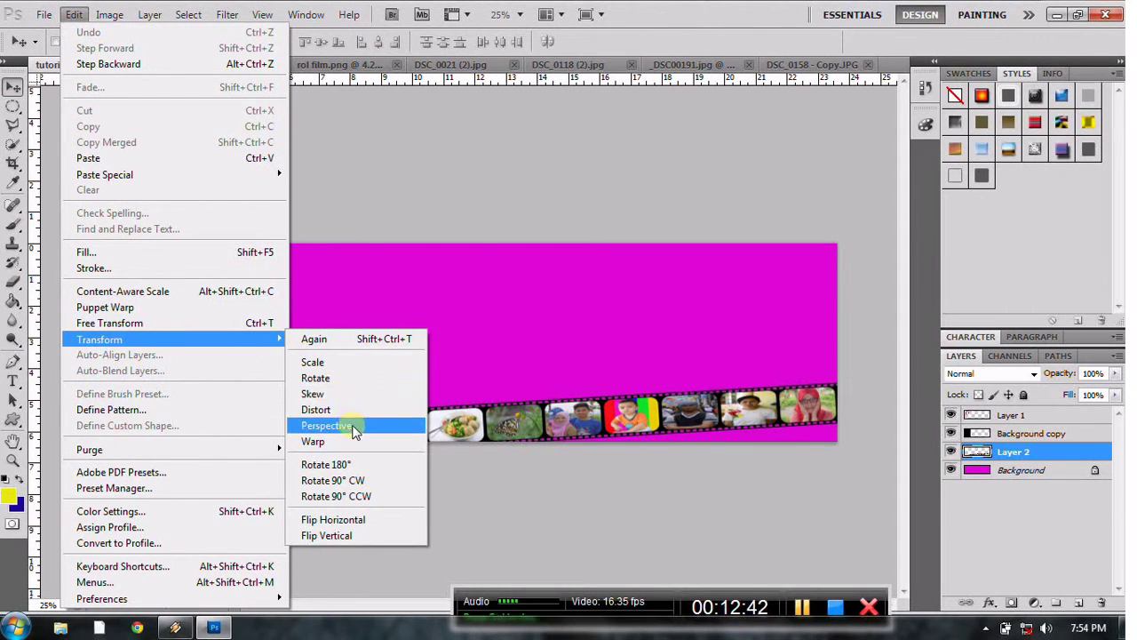
{"action": "left_click", "coordinate": [354, 430]}
{"action": "left_click_drag", "start_coordinate": [841, 463], "coordinate": [832, 449]}
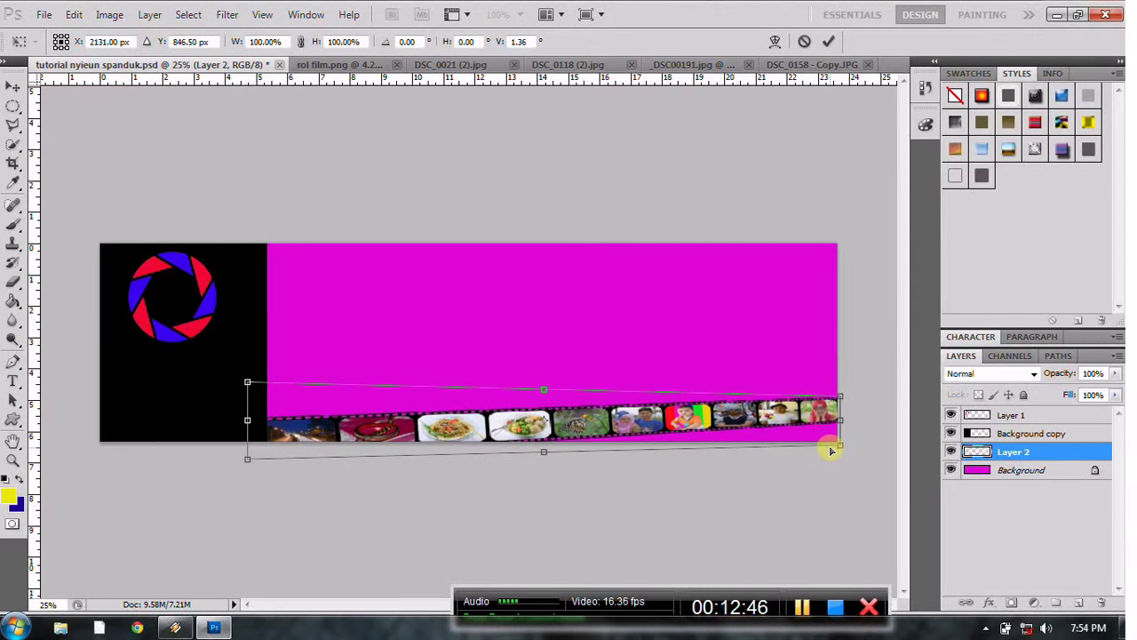
{"action": "left_click", "coordinate": [14, 89]}
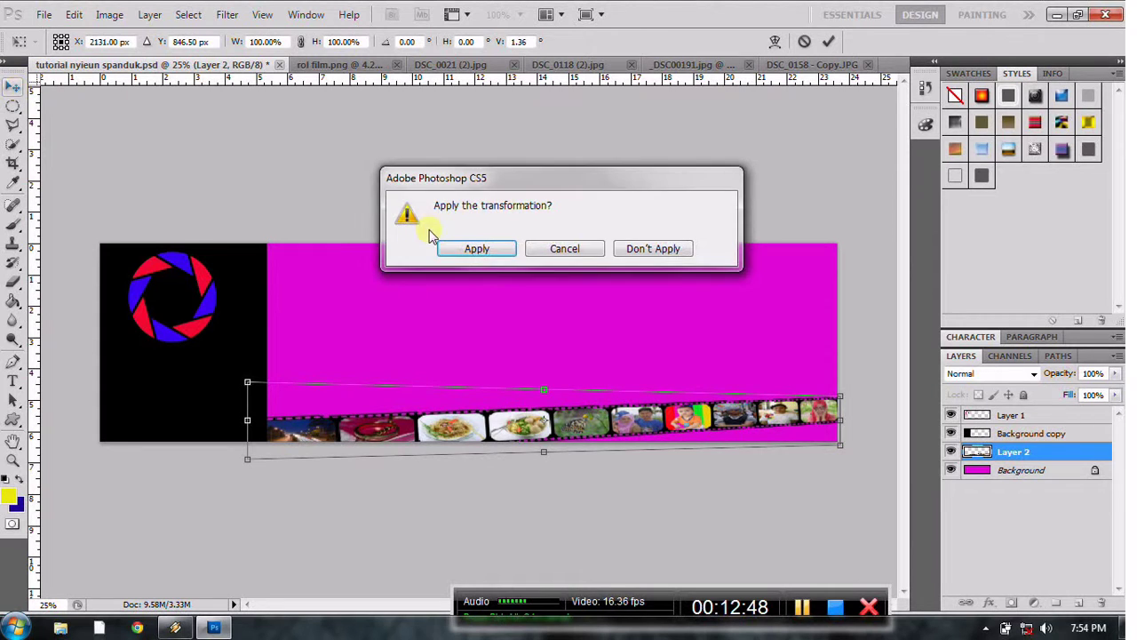
{"action": "left_click", "coordinate": [458, 248]}
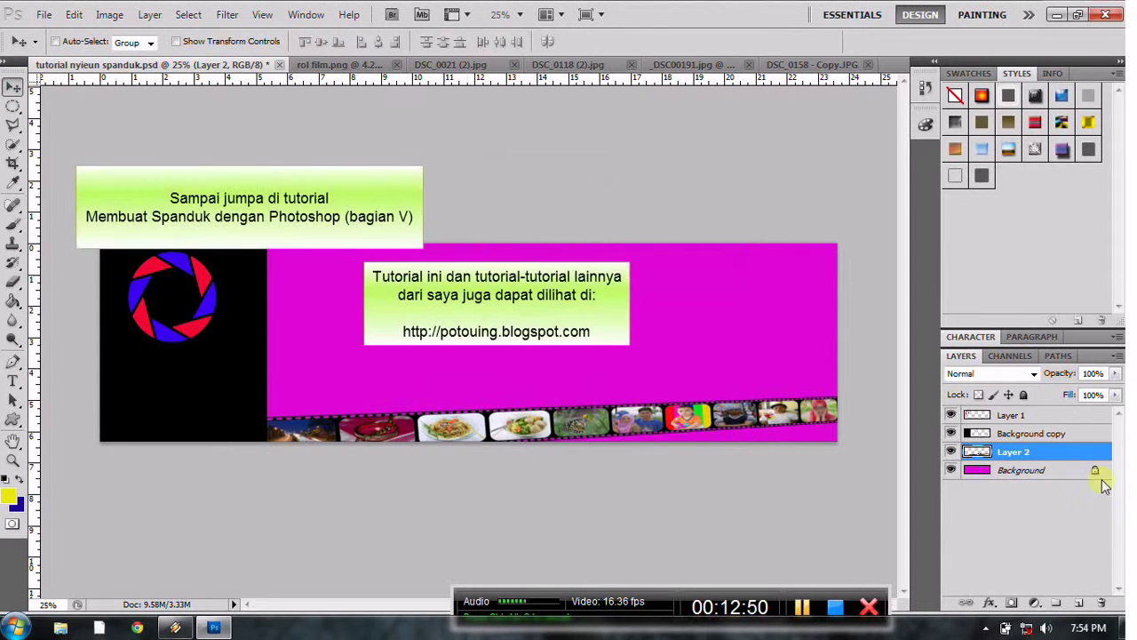